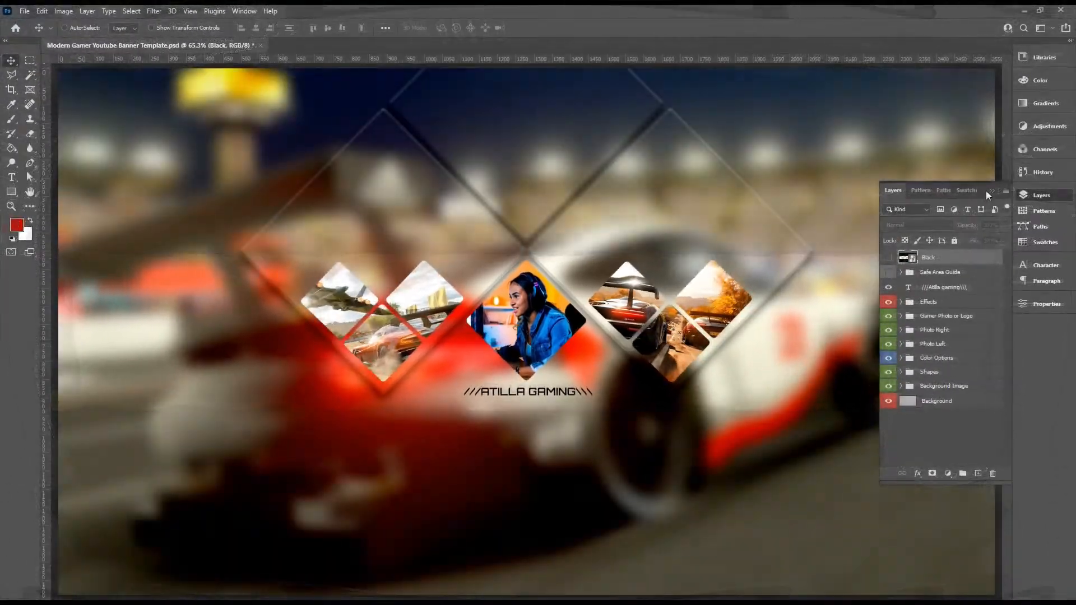
- Show the Safe Area Guide group and turn on the display of the canvas guides
click(991, 191)
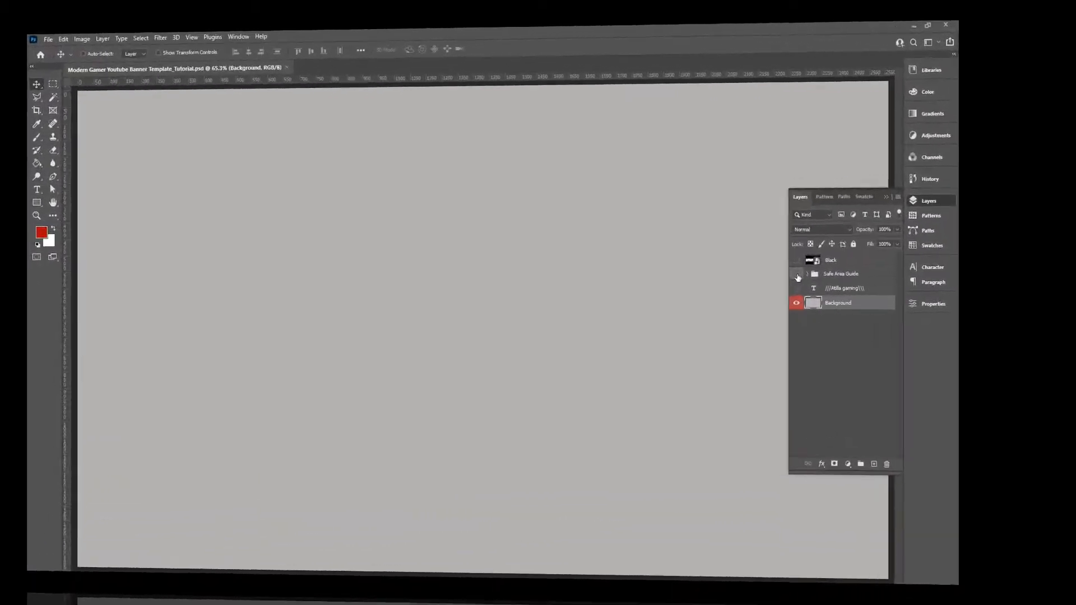
click(889, 273)
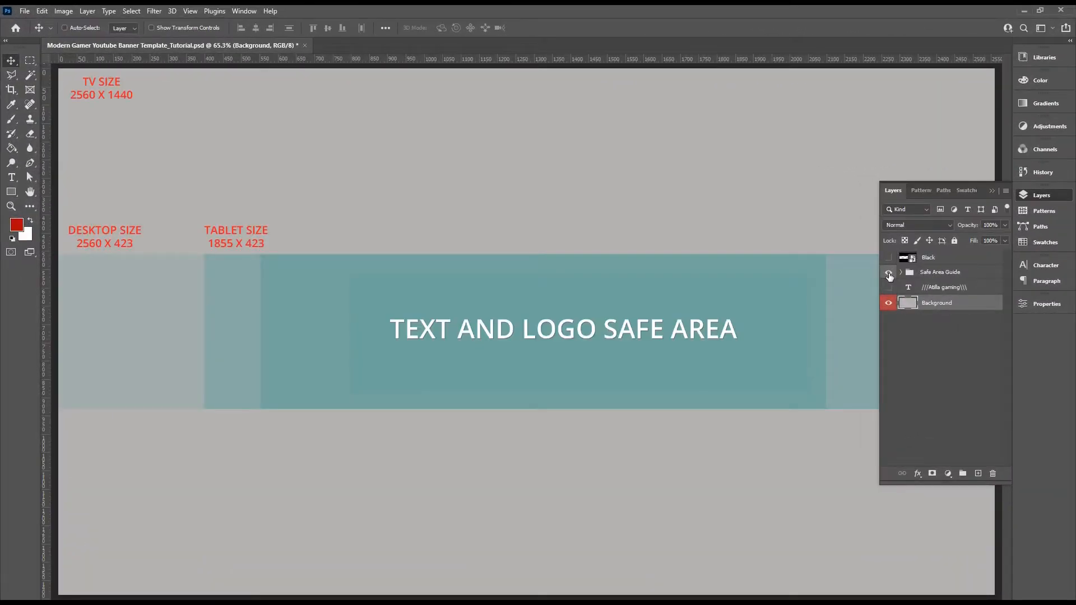
click(952, 274)
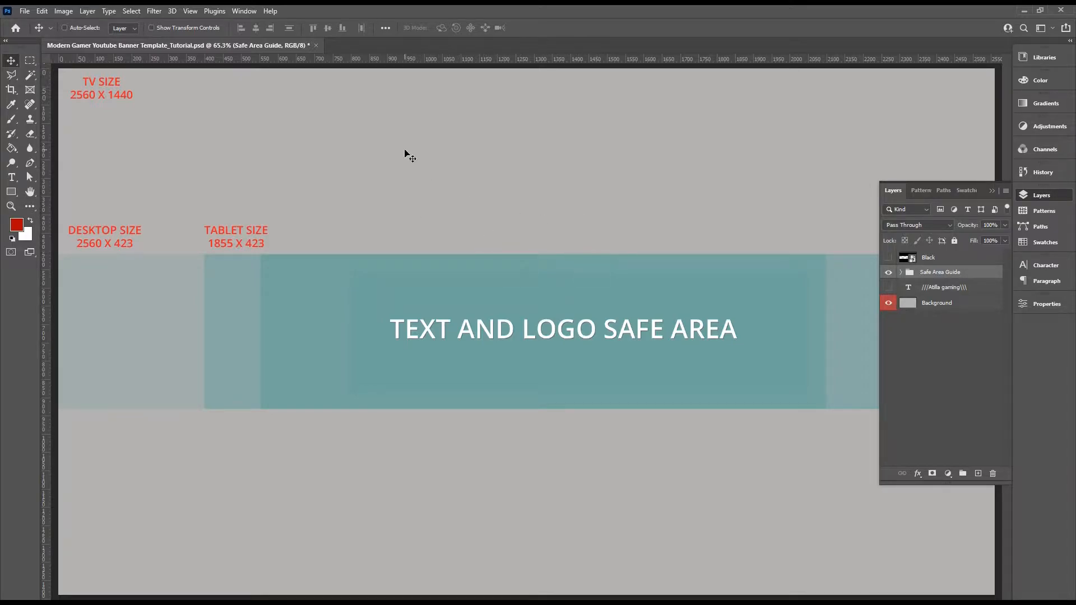
click(191, 11)
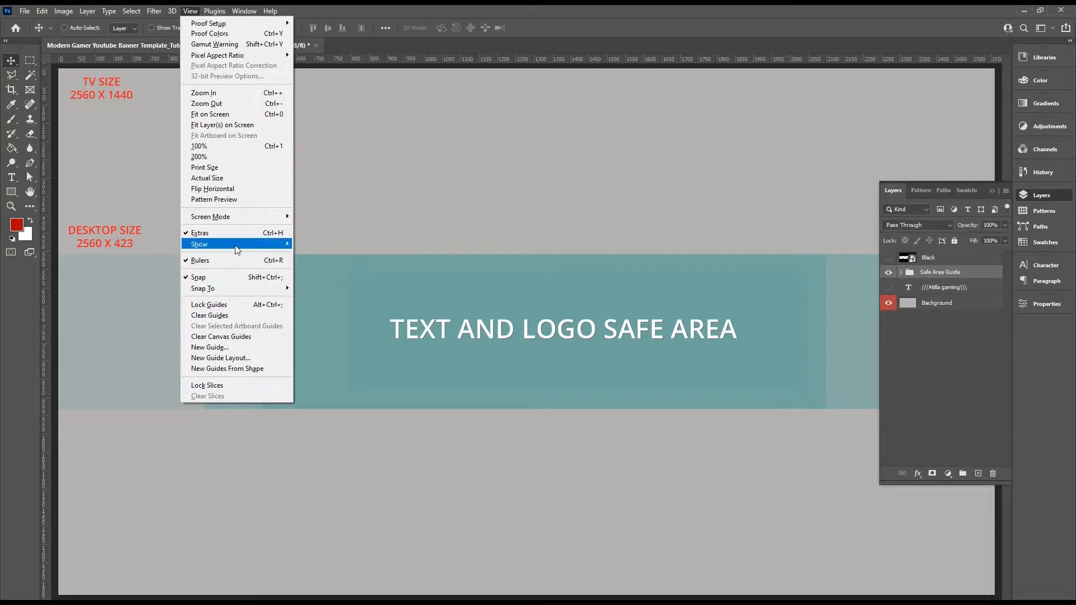
mouse_move(238, 250)
click(321, 287)
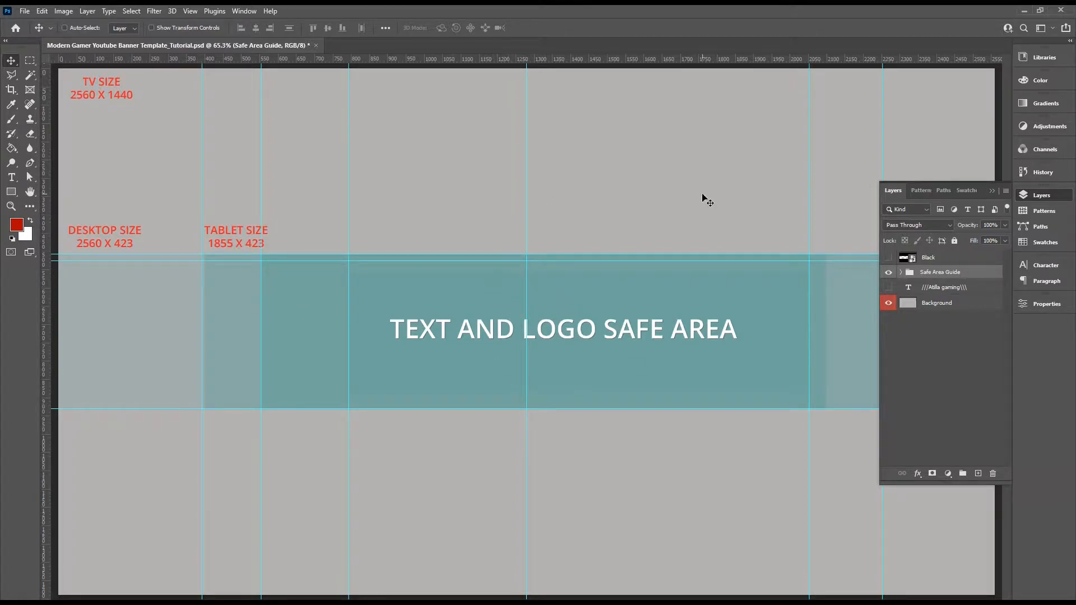
- Add a new layer directly above the gray Background layer and name it Background
click(953, 303)
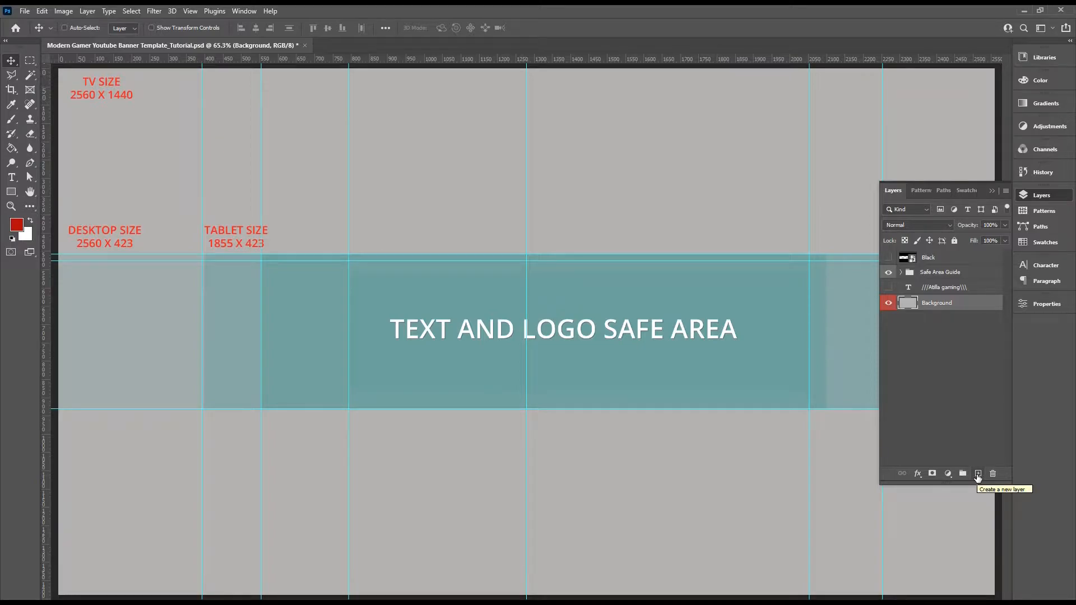
click(978, 475)
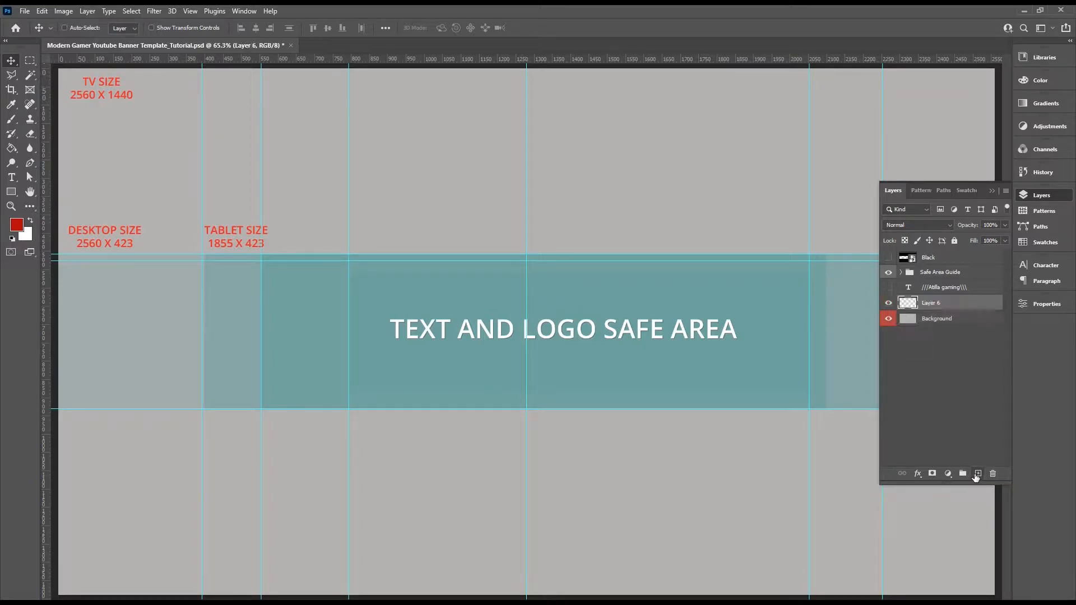
double_click(931, 303)
text(Background)
key(Return)
- Convert the new layer to a smart object and open its contents for editing
right_click(974, 302)
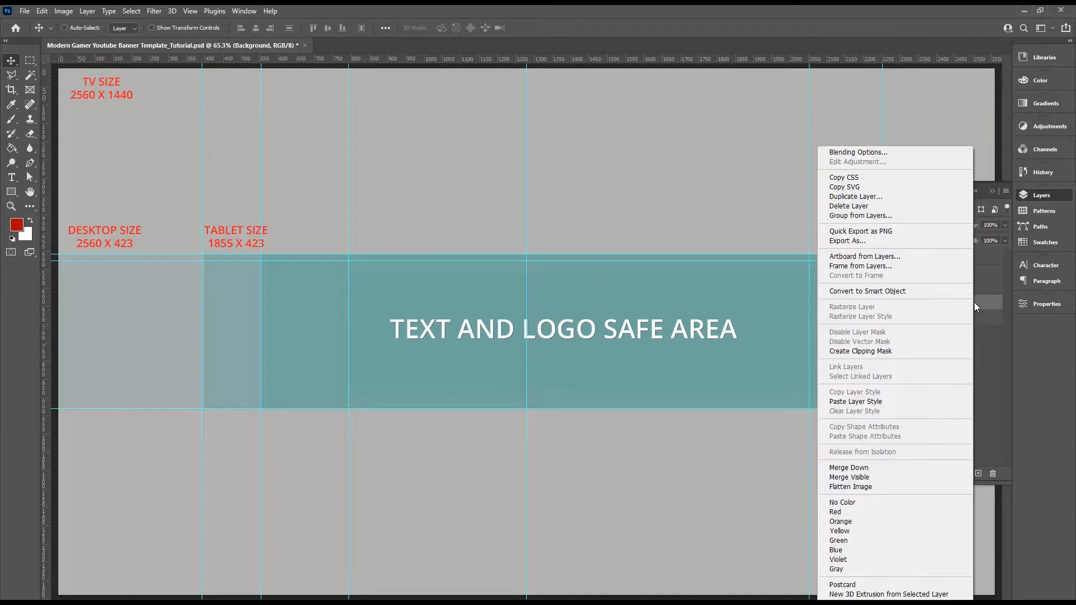
click(887, 291)
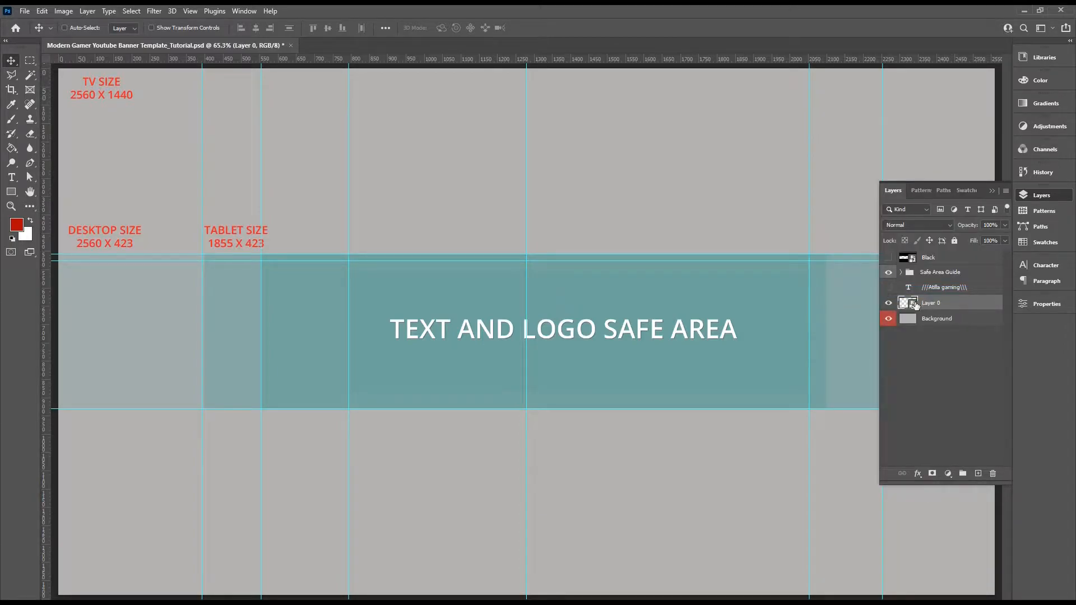
double_click(911, 303)
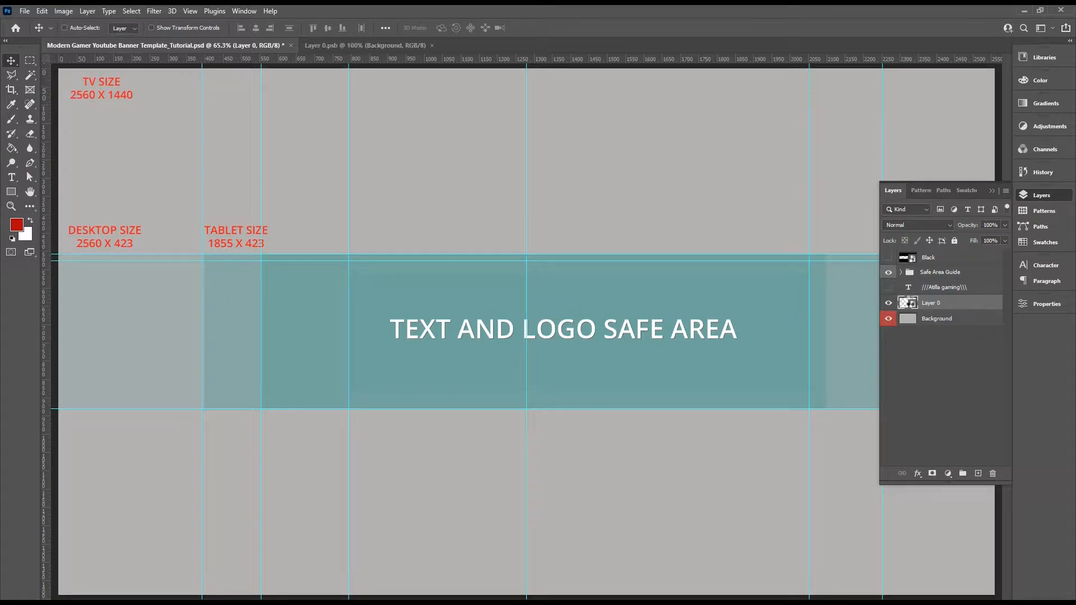
- Place the race car image UxC9FXNpQoaVwZthXHdmtA from the Images folder as an embedded file
click(28, 13)
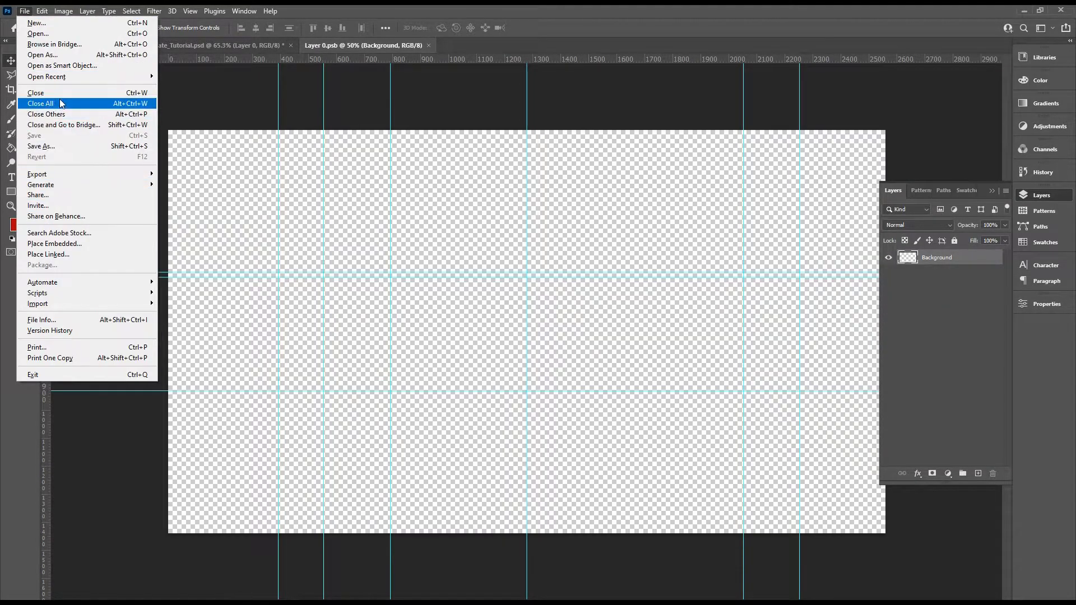
click(66, 244)
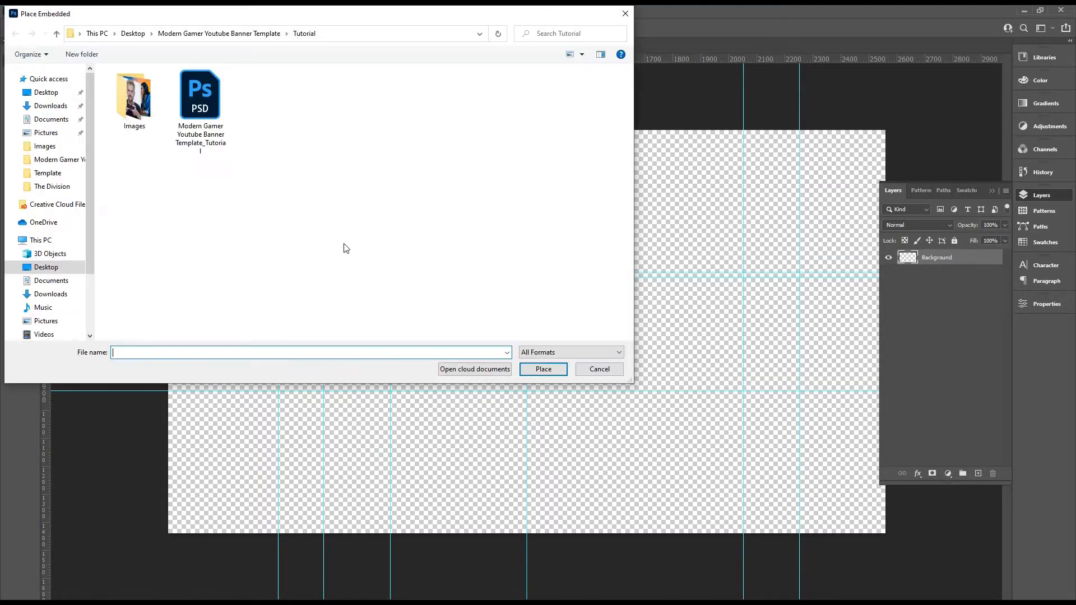
double_click(139, 113)
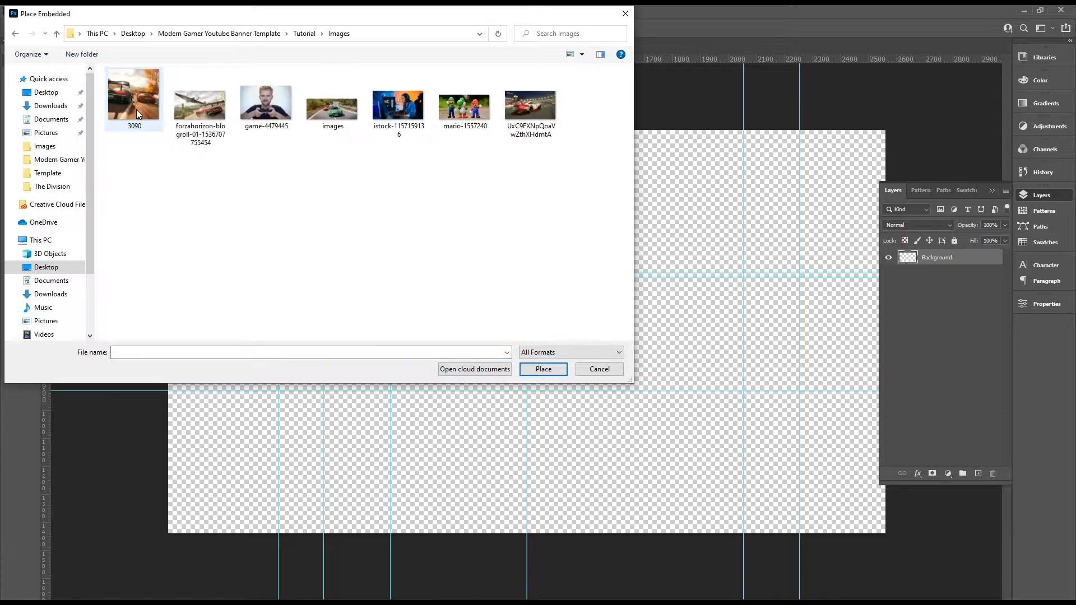
click(527, 110)
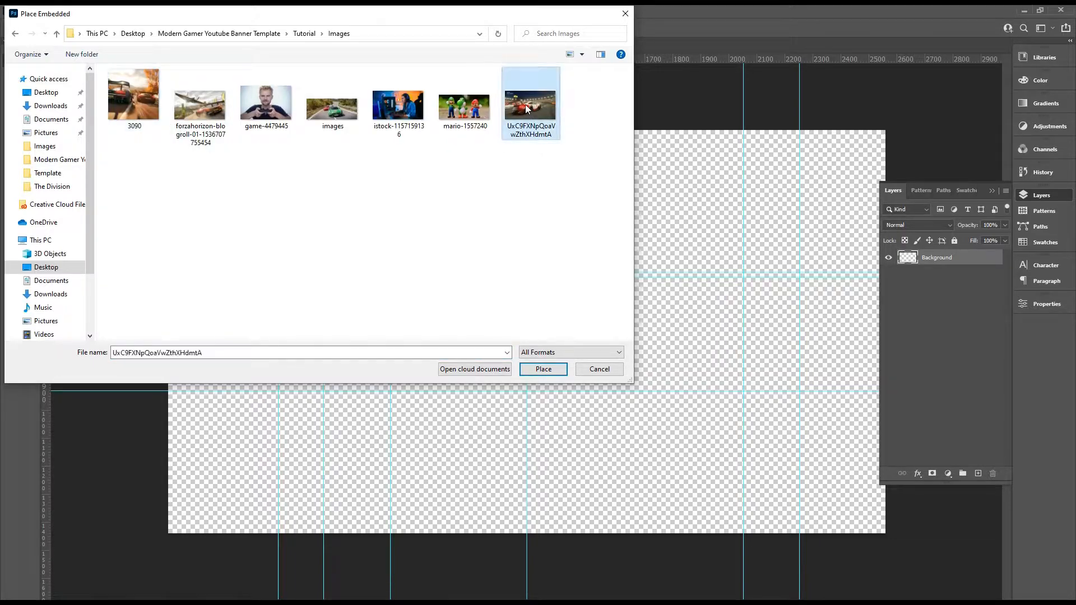
click(543, 369)
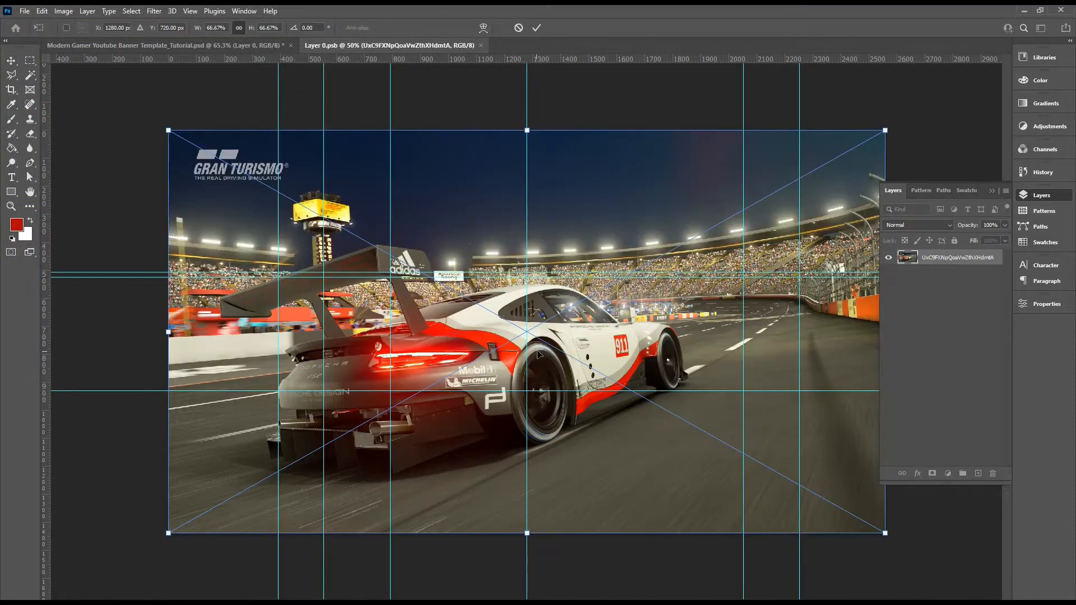
- Scale the placed car image up to about 83.6%, reposition it to cover the canvas, and commit the transform
drag(167, 128, 97, 88)
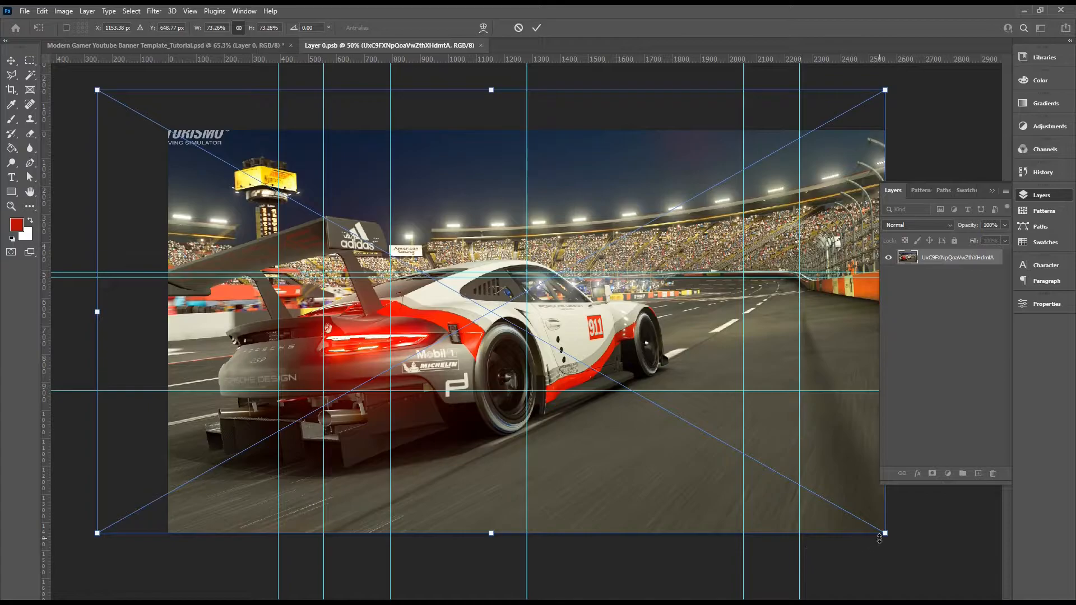
drag(884, 533, 996, 595)
drag(491, 288, 506, 273)
drag(470, 339, 486, 324)
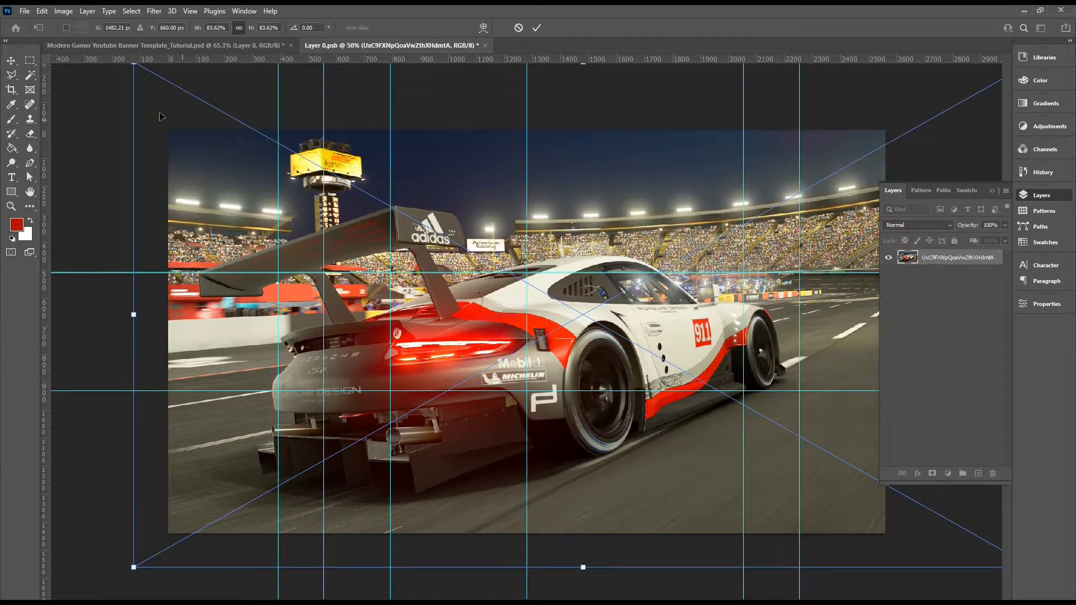
click(12, 61)
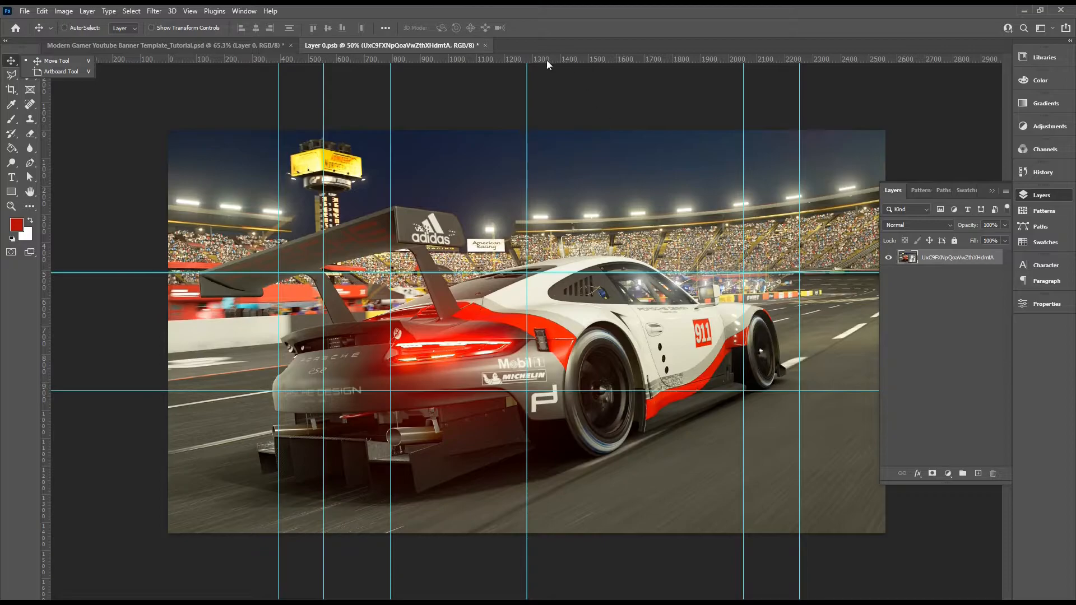
- Close the smart object document with its changes saved, and hide the Safe Area Guide group in the banner
click(486, 45)
click(487, 234)
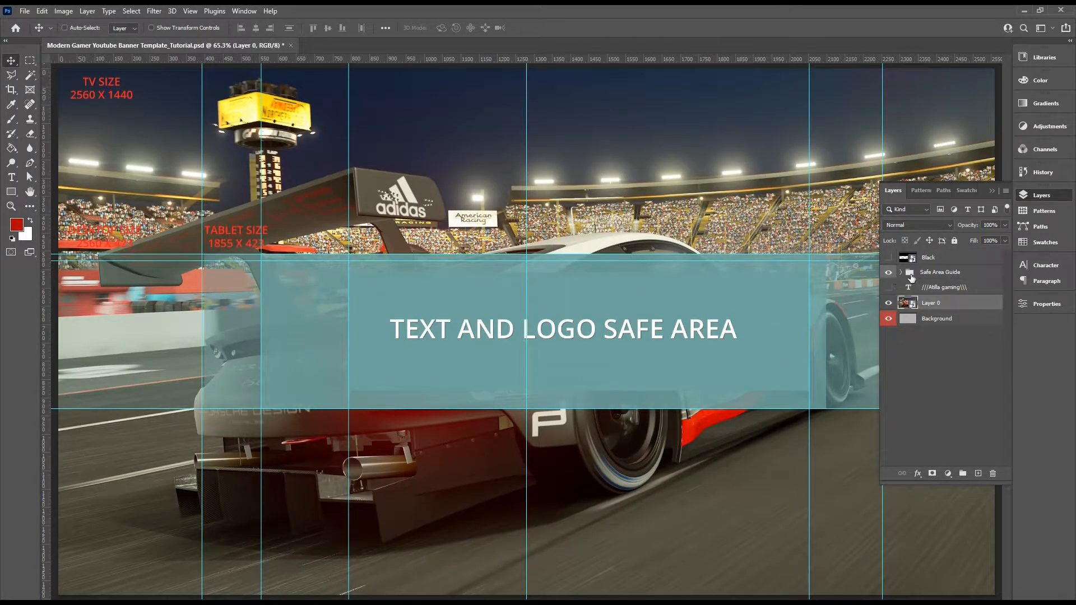
click(889, 272)
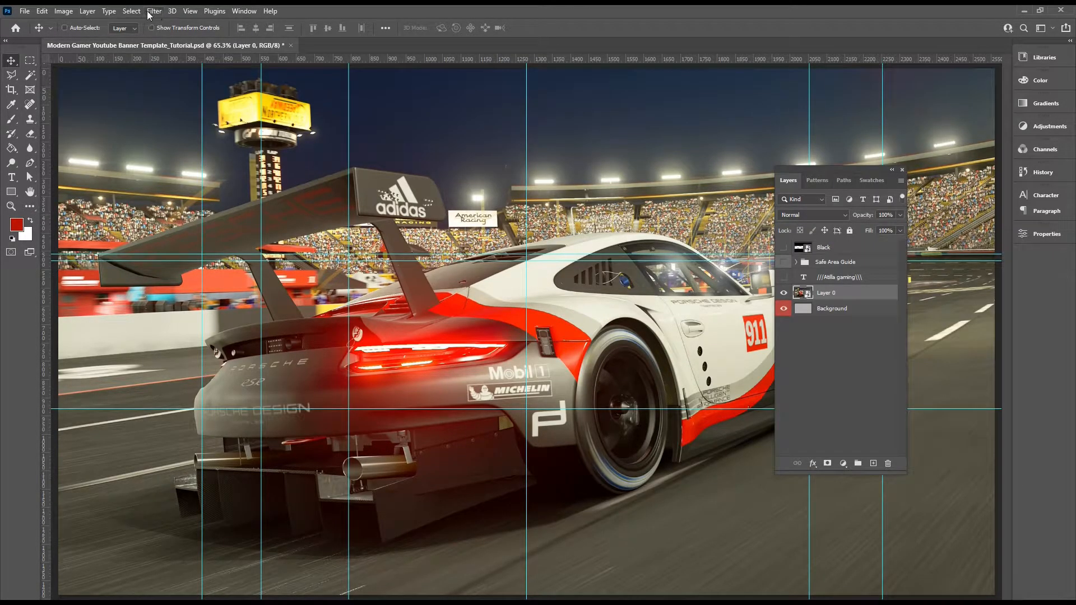
- Apply a Gaussian Blur with a radius of about 19.4 pixels to the car image smart object
click(152, 12)
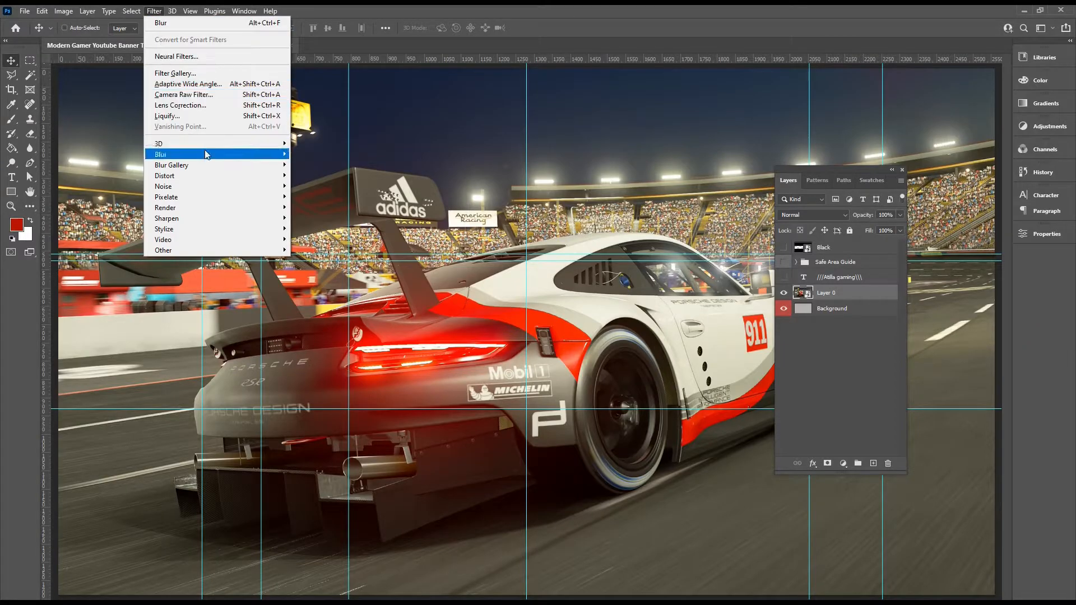
mouse_move(212, 159)
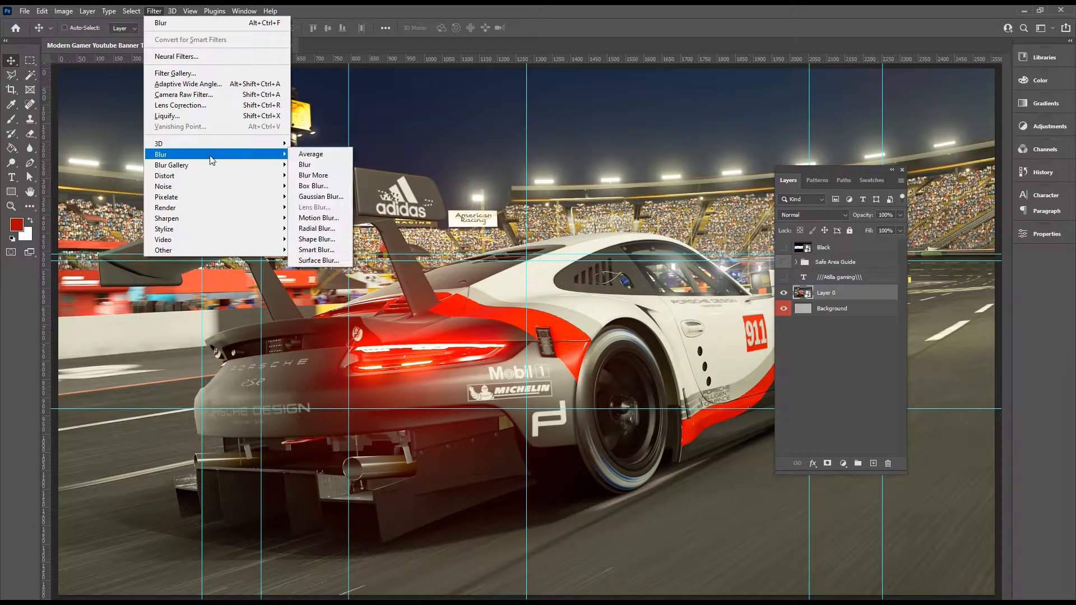
click(332, 197)
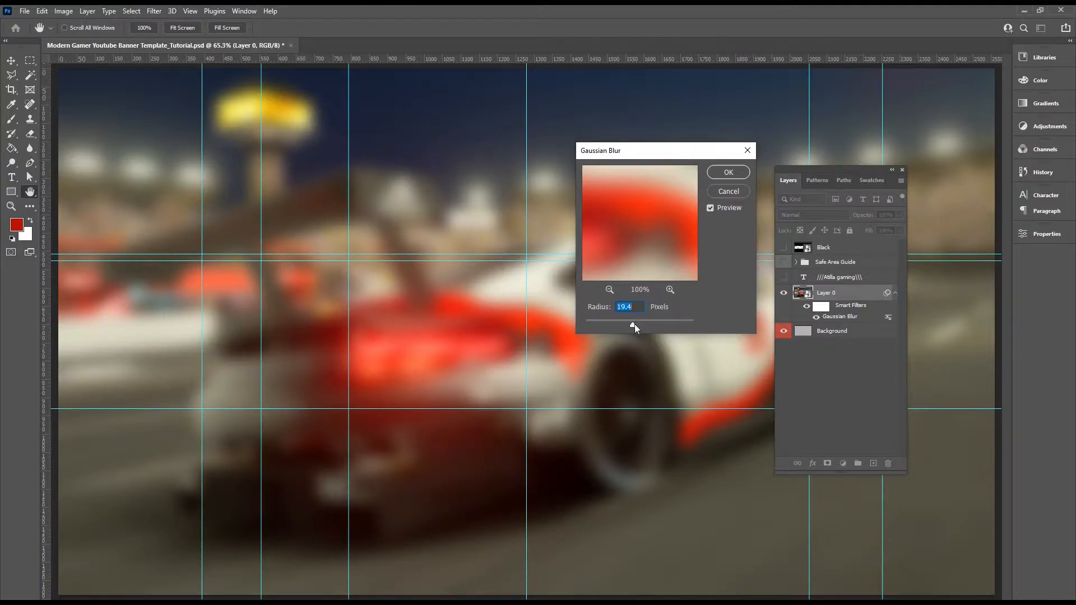
drag(625, 325, 630, 324)
click(725, 173)
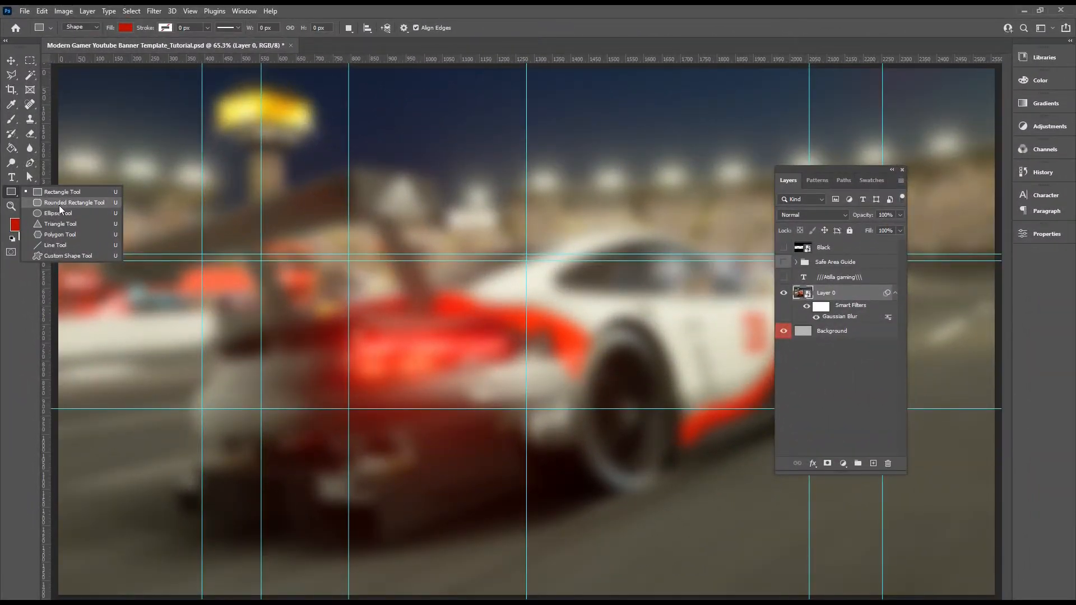
- Draw a rounded square about 722 px wide with 10 px corners near the canvas center and set its fill to ffffff
click(60, 205)
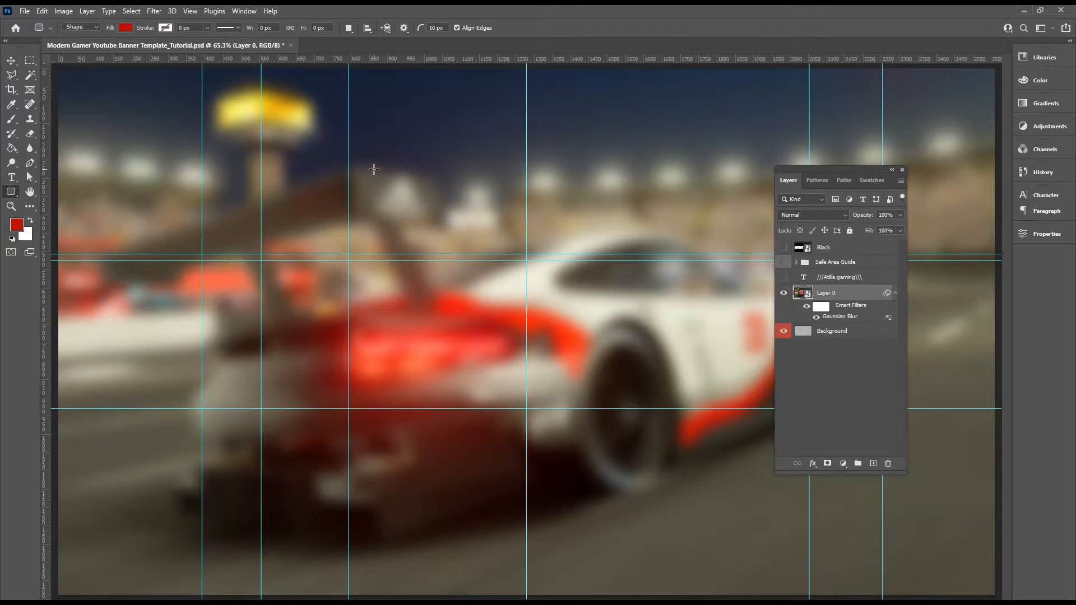
drag(374, 168, 724, 431)
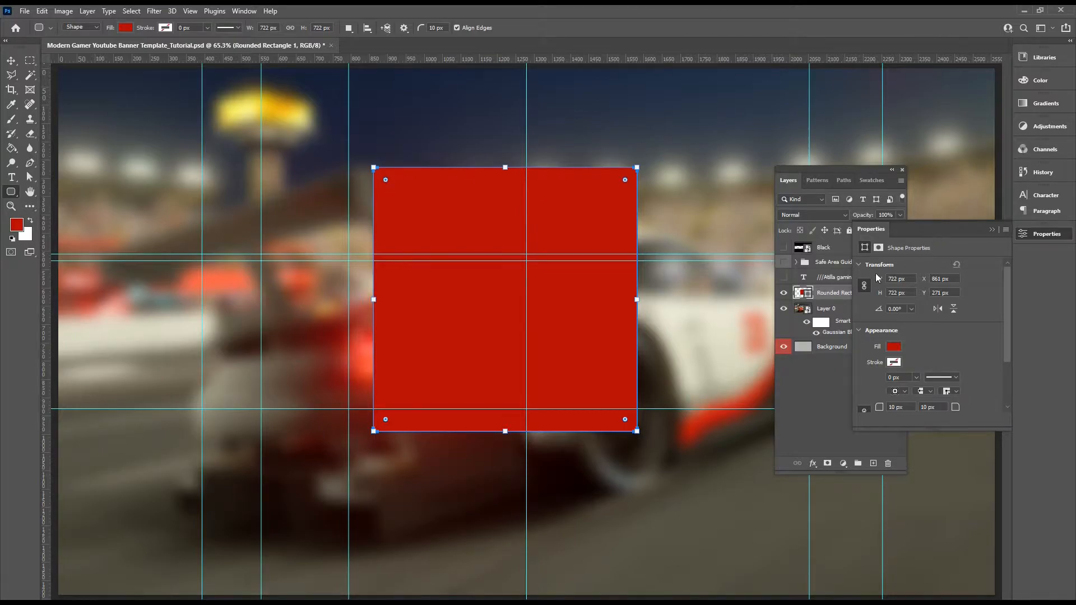
double_click(807, 293)
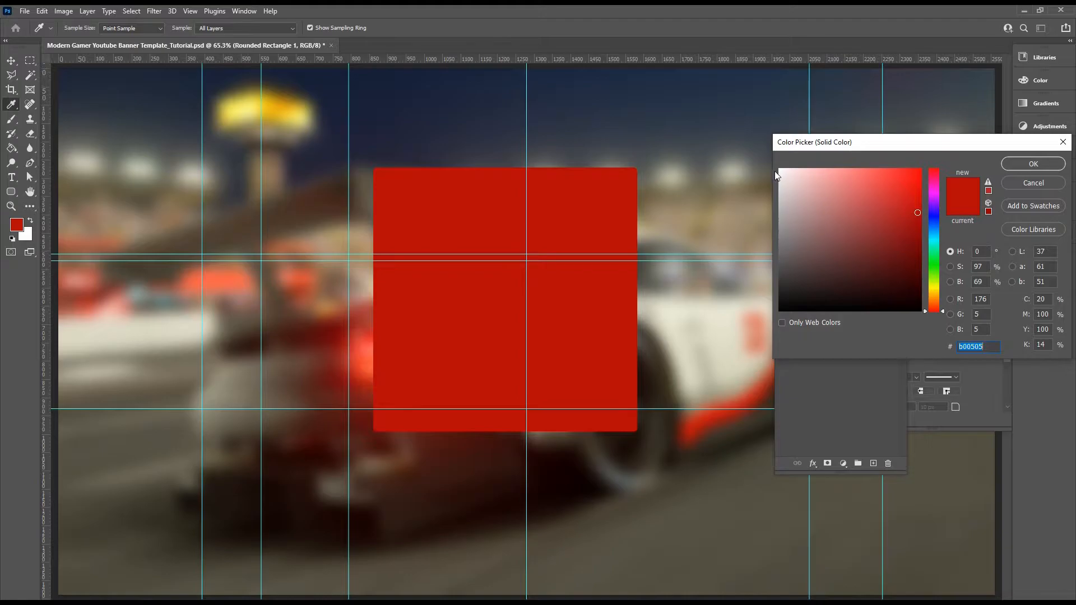
text(ffffff)
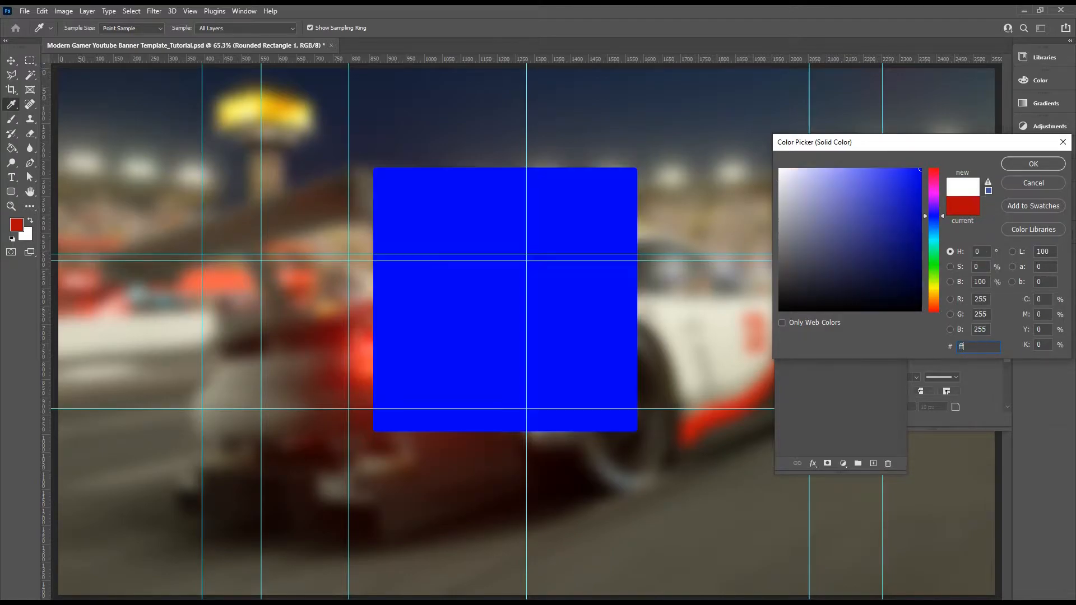
click(1030, 168)
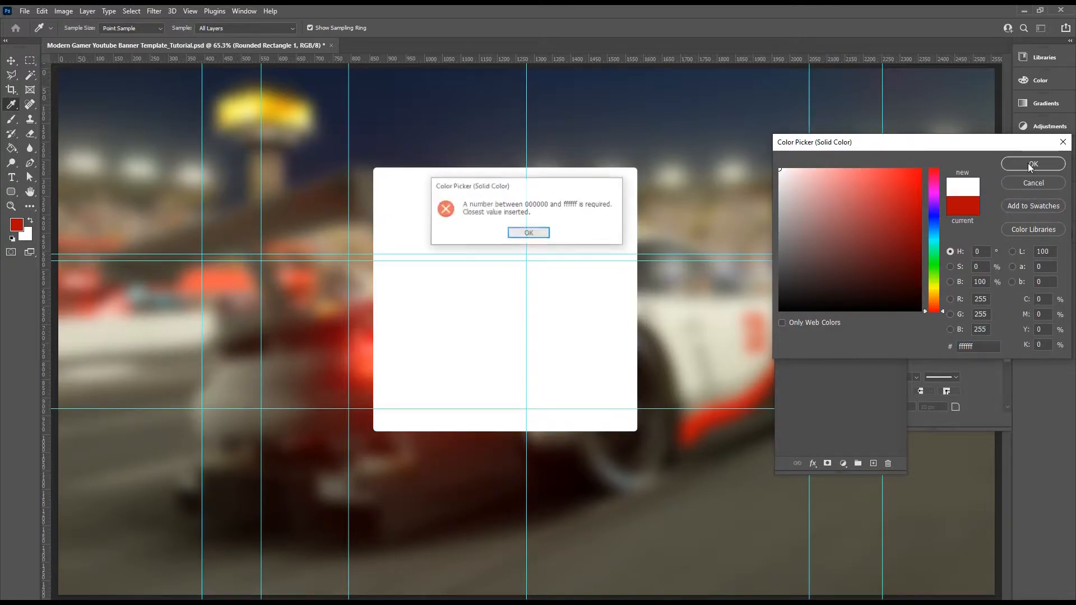
click(529, 234)
text(ffffff)
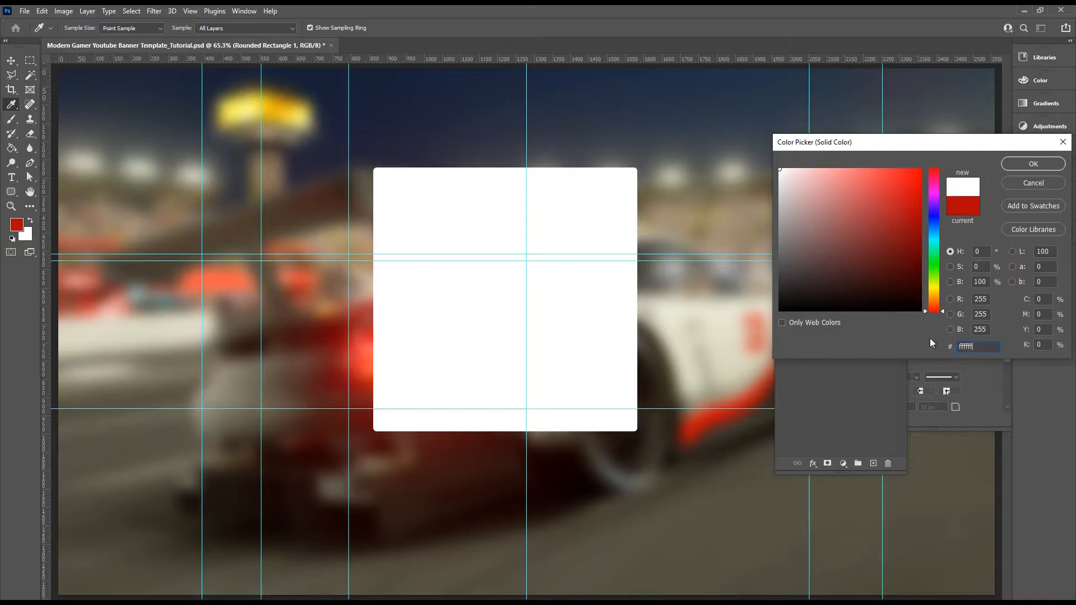
click(1041, 167)
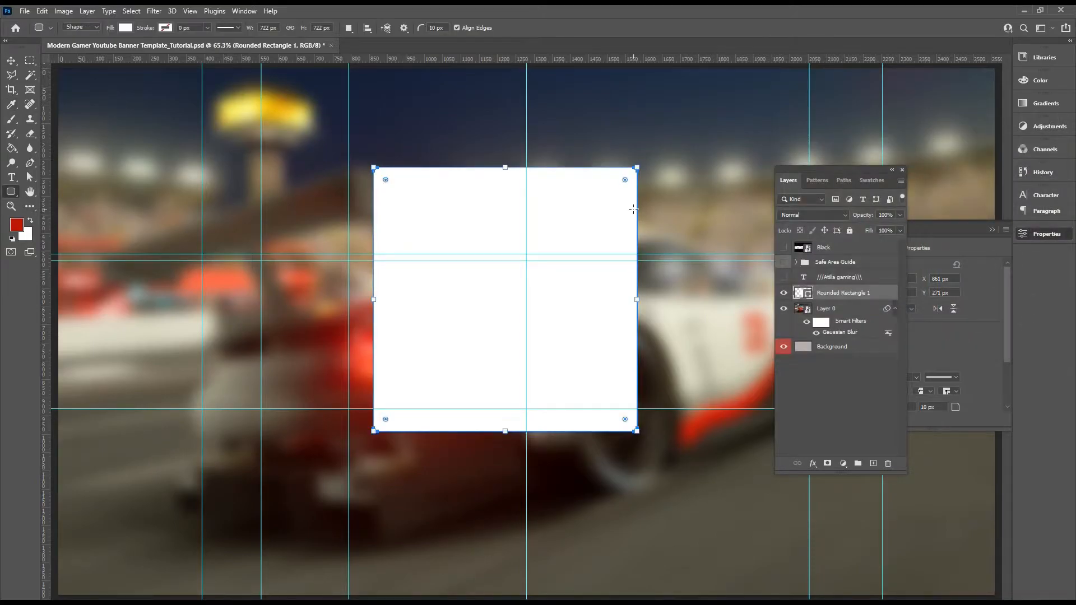
- Rotate the white rounded square by -45 degrees into a diamond and move it toward the canvas's upper left
click(12, 61)
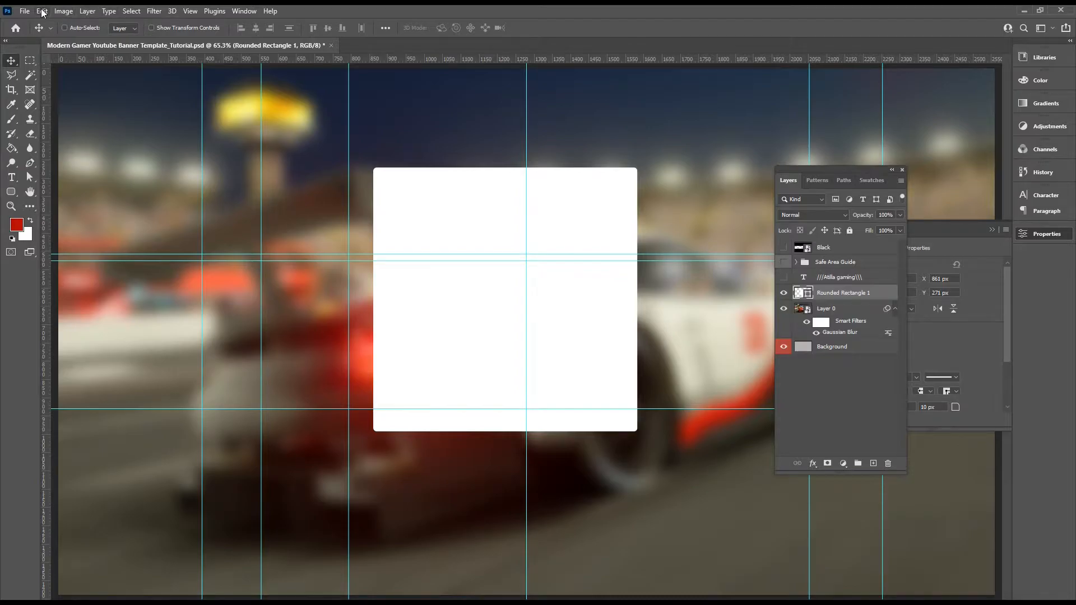
click(42, 11)
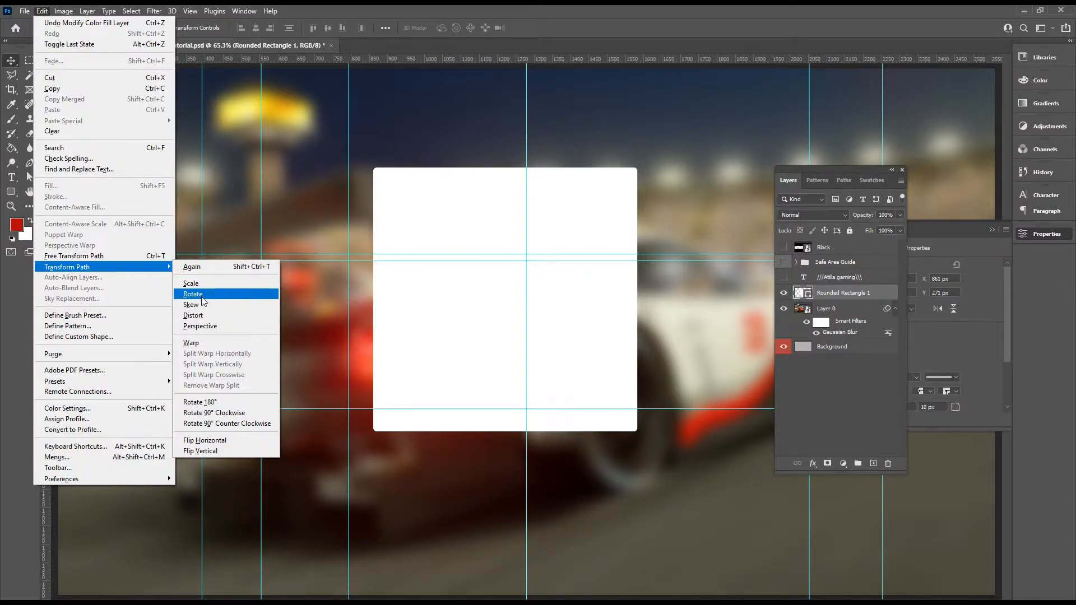
click(205, 297)
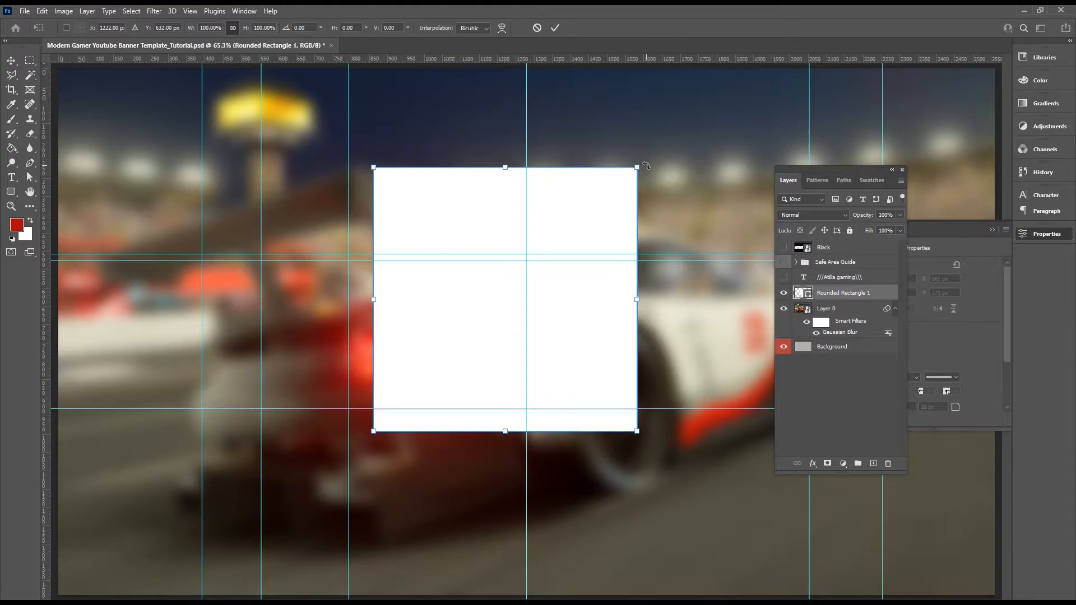
drag(646, 163, 512, 143)
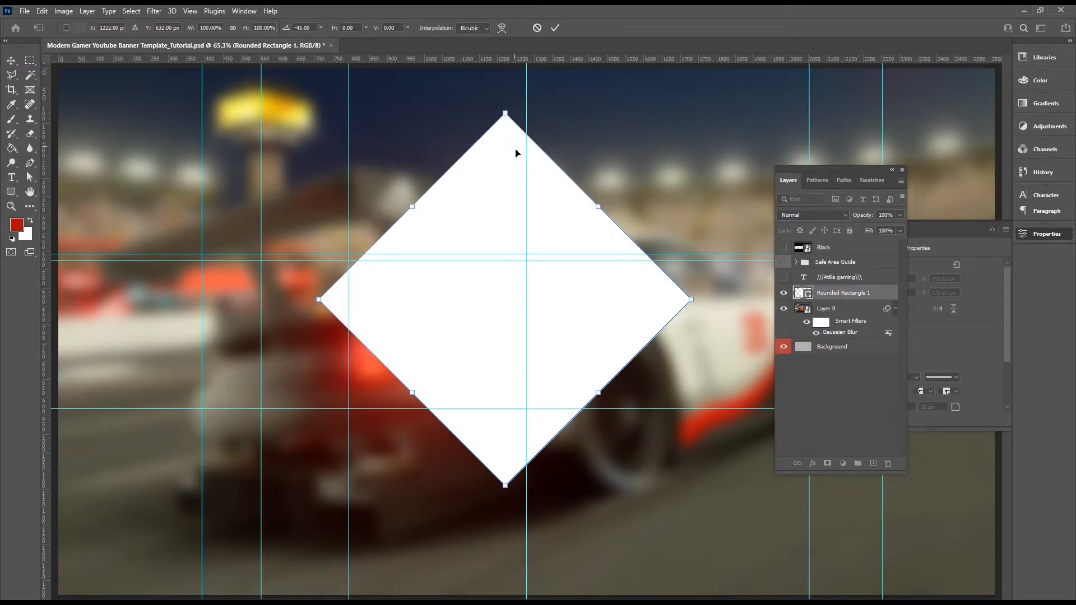
drag(501, 312, 428, 271)
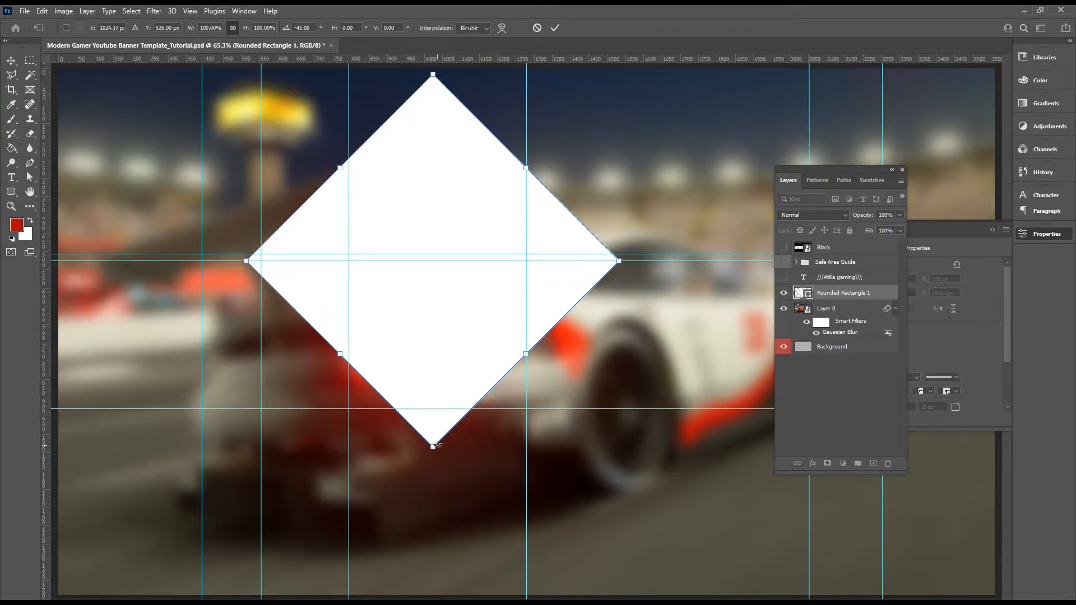
- Scale the diamond to about 71.2%, fit it between the vertical guides near 550 and 1280 px, and commit the transform
click(43, 11)
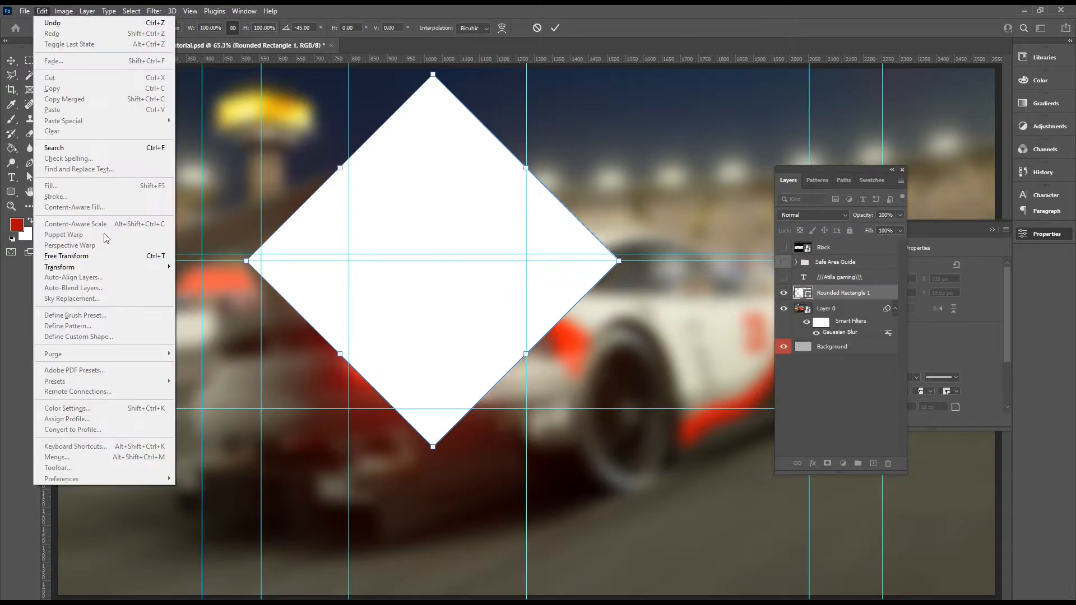
mouse_move(111, 270)
click(223, 284)
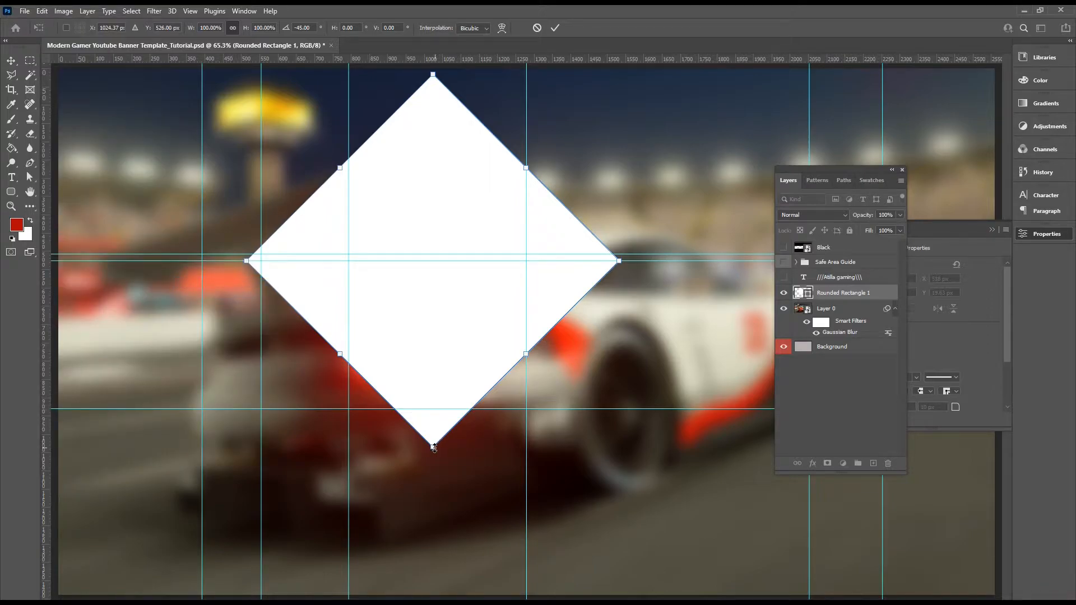
drag(433, 447, 418, 385)
drag(442, 326, 416, 321)
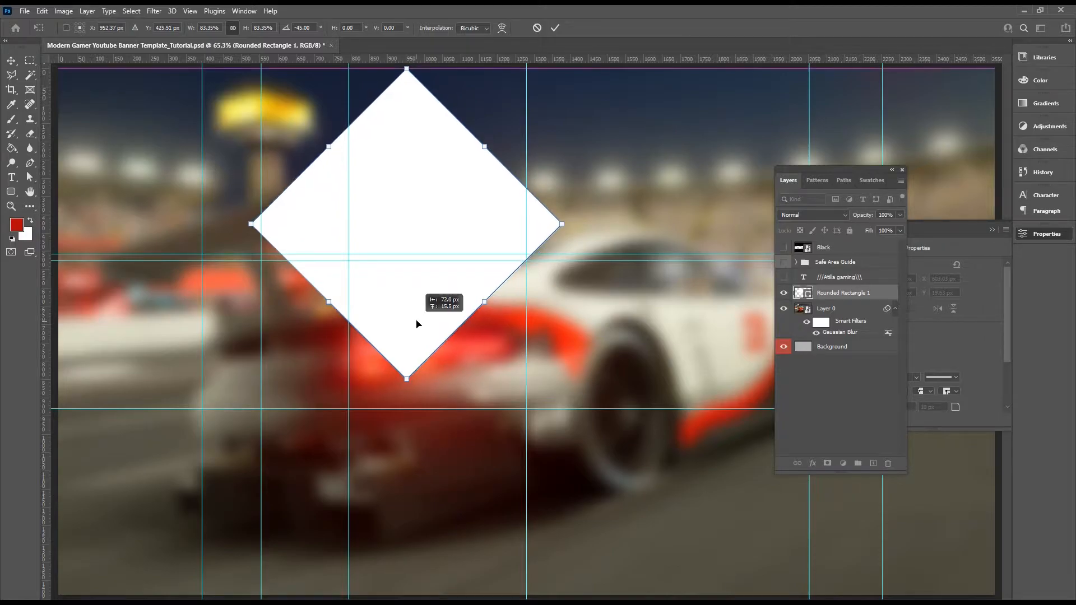
mouse_move(406, 379)
mouse_down()
mouse_move(389, 337)
mouse_move(390, 367)
mouse_up()
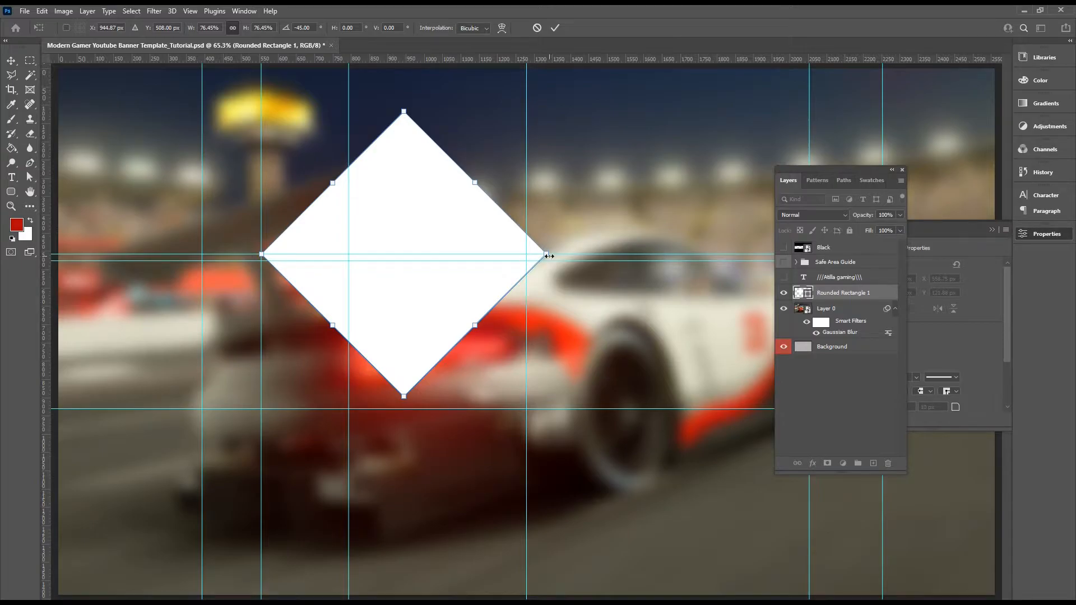
drag(546, 255, 528, 252)
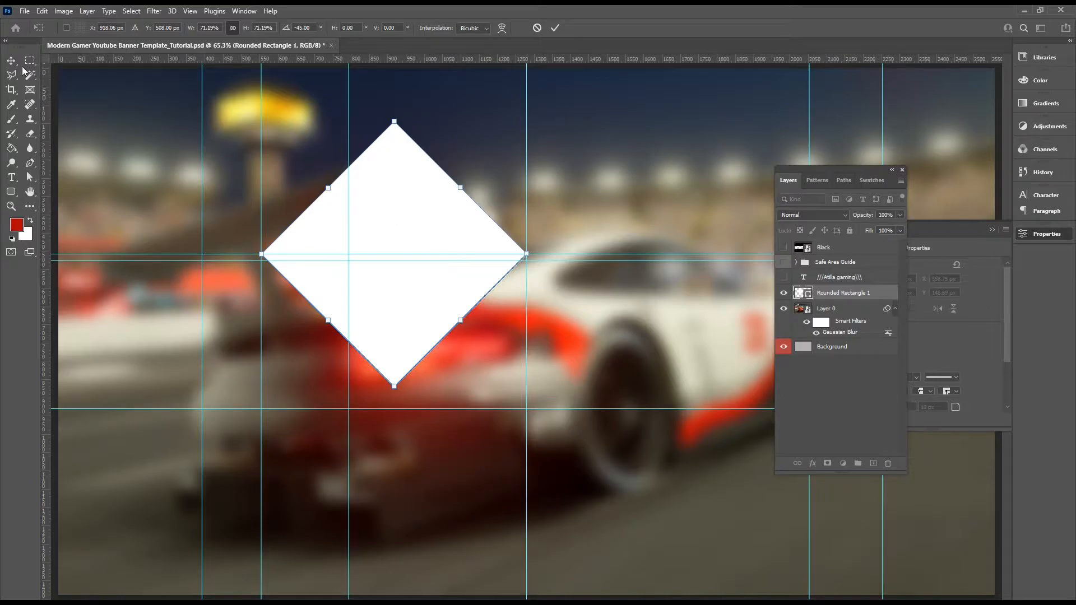
key(Return)
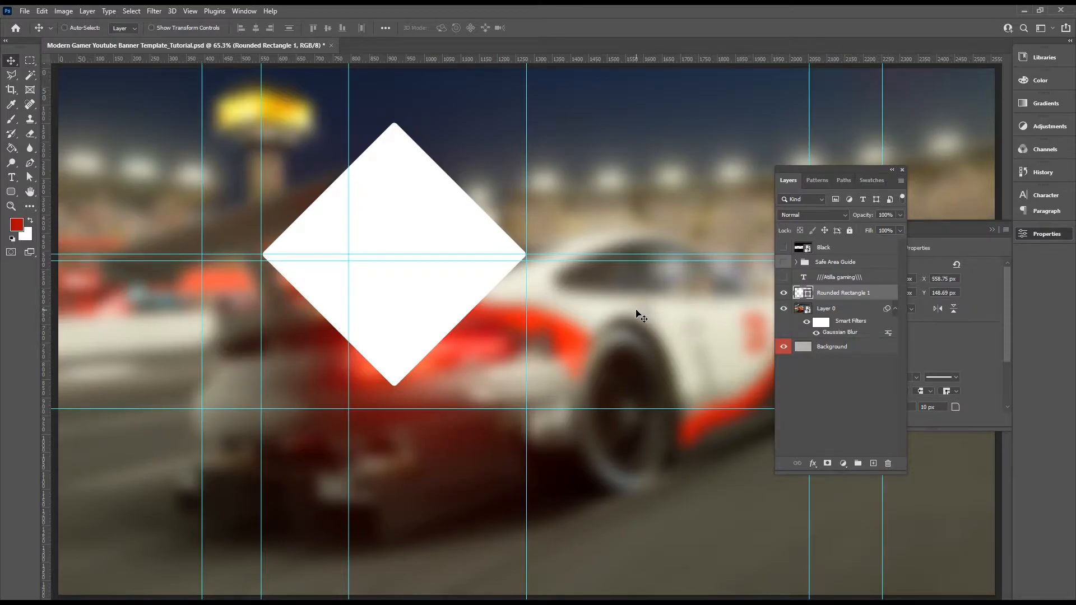
- Duplicate the white diamond horizontally about 735 px to the right, leaving a narrow gap between the two
key(z)
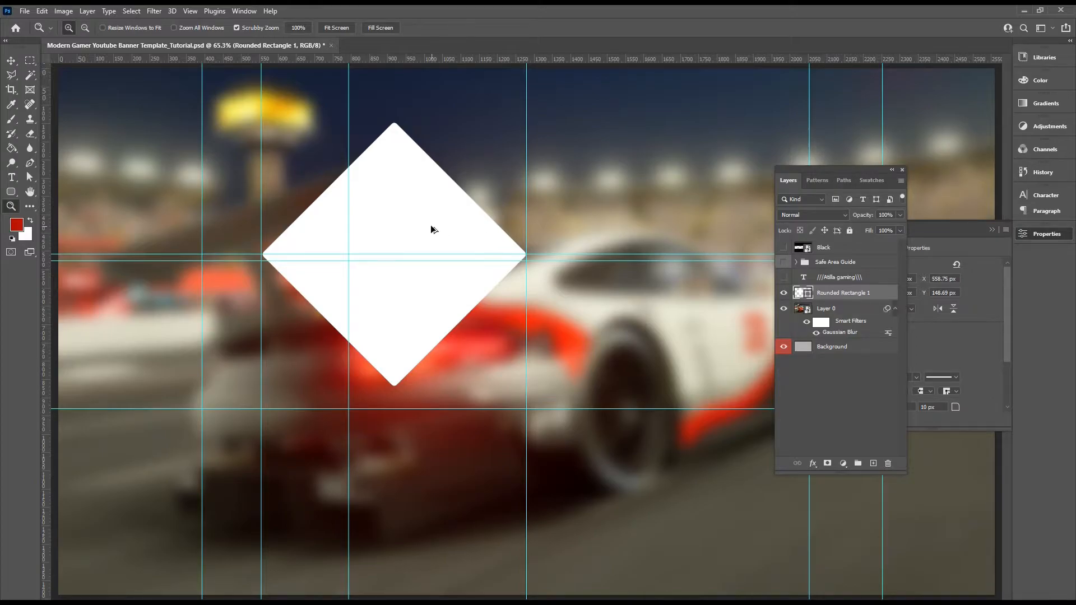
drag(429, 228, 697, 243)
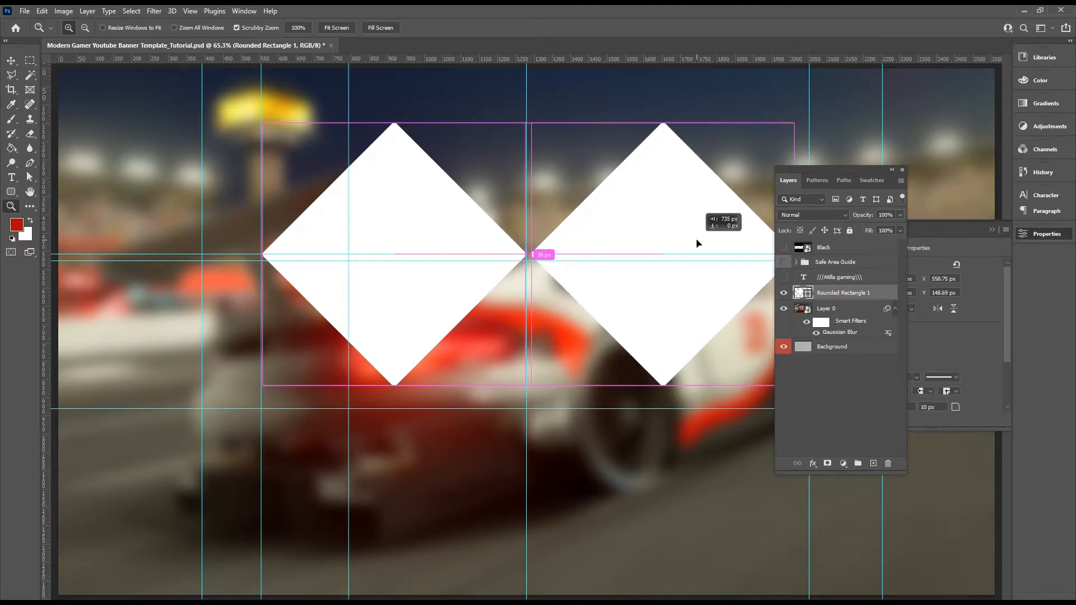
drag(697, 243, 696, 242)
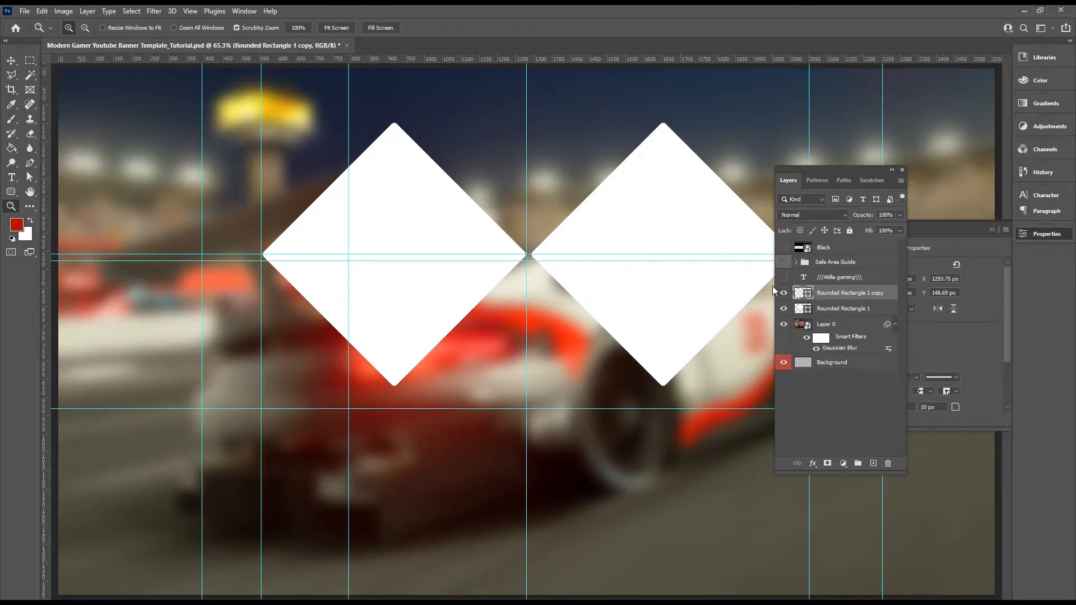
- Duplicate the right-hand diamond and fit the copy above and between the two side diamonds
drag(619, 245, 633, 167)
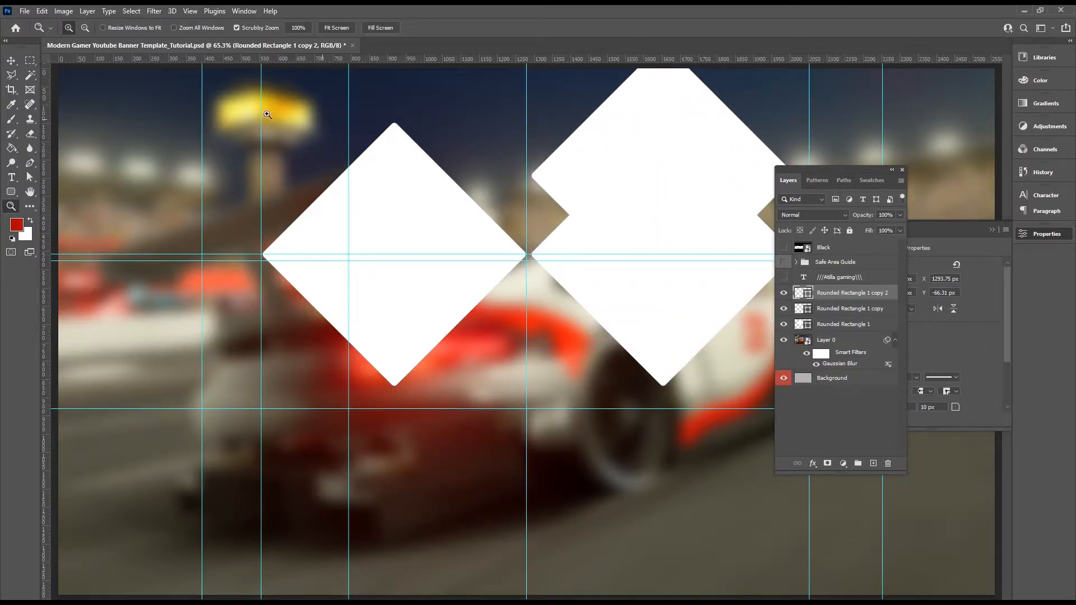
key(v)
drag(658, 163, 556, 147)
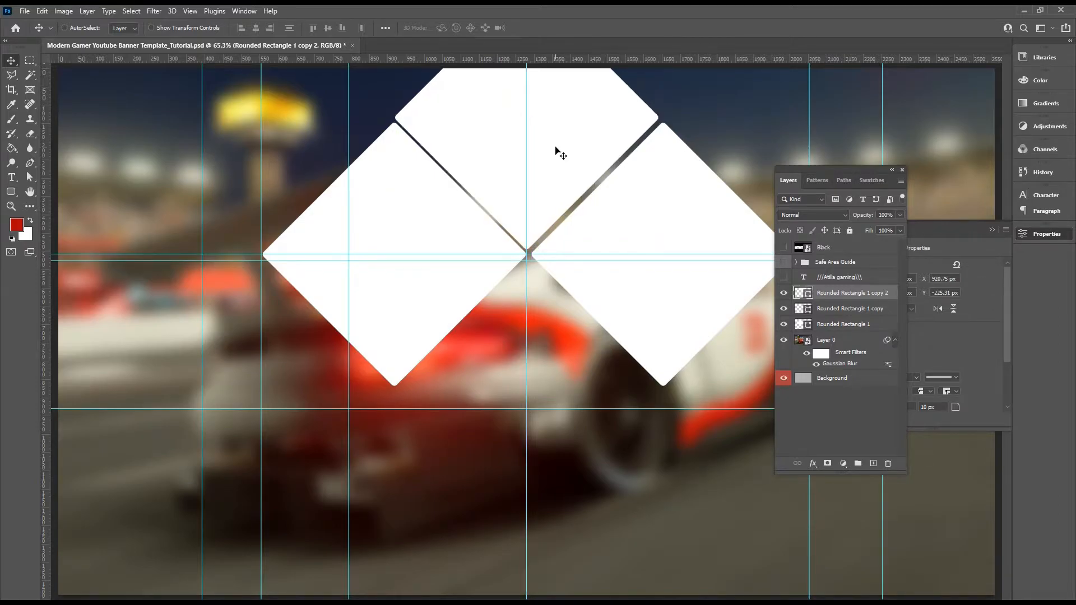
- Nudge the top diamond 6 px right and 6 px up to even out its gaps with the side diamonds
key(Up)
key(Up)
key(Up)
key(Up)
key(Up)
key(Up)
key(Up)
key(Up)
key(Up)
key(Up)
key(Up)
key(Up)
key(Right)
key(Right)
key(Right)
key(Right)
key(Right)
key(Right)
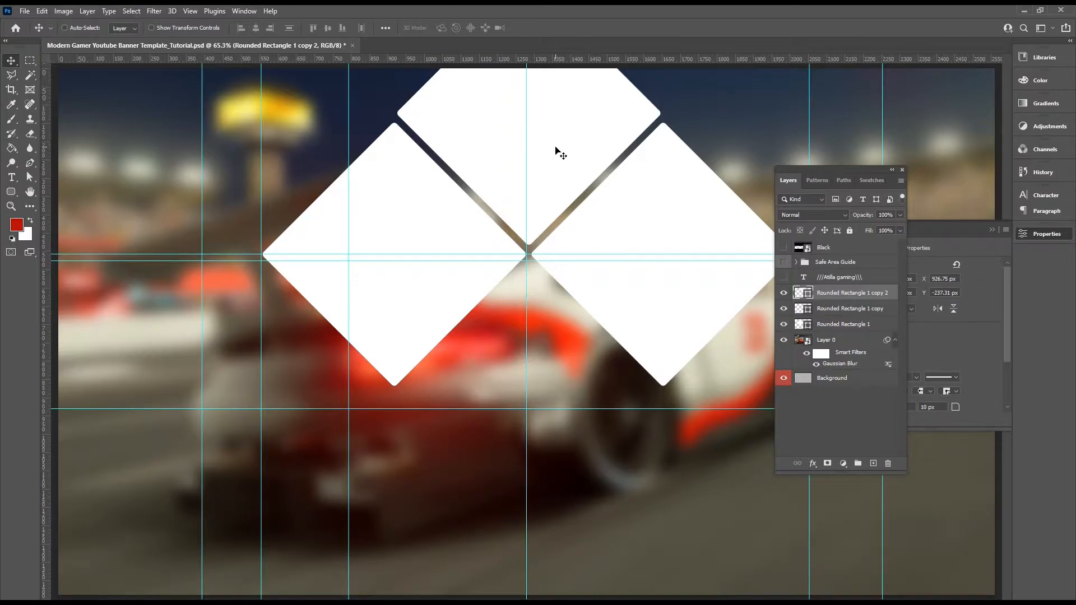
key(Down)
key(Down)
key(Down)
key(Down)
key(Down)
key(Down)
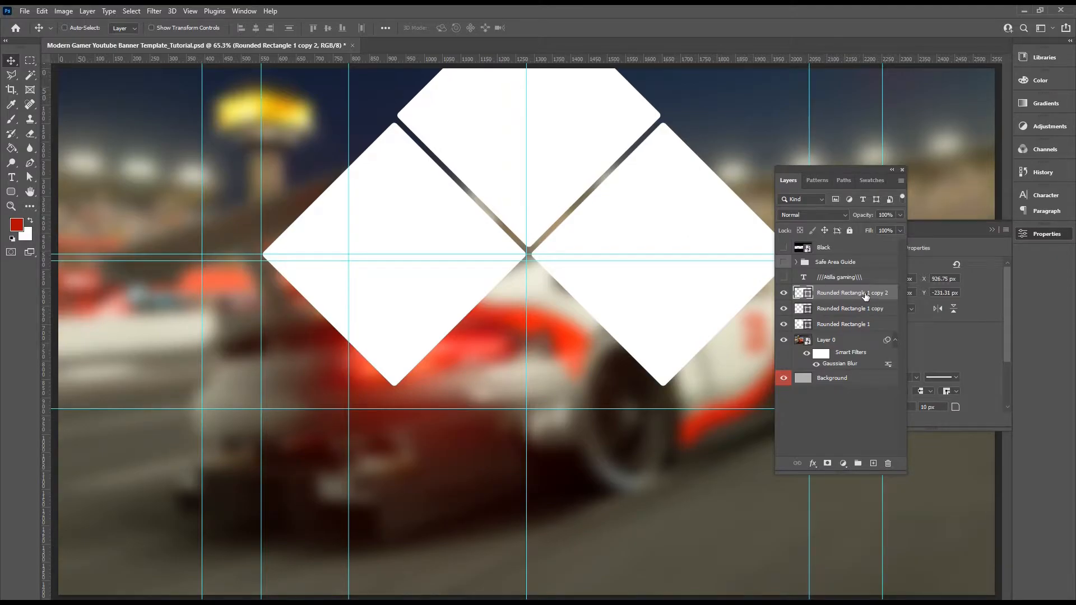
- Duplicate the top diamond, place the copy below and between the side diamonds, and fill it with 5d5a5a
drag(865, 296, 873, 462)
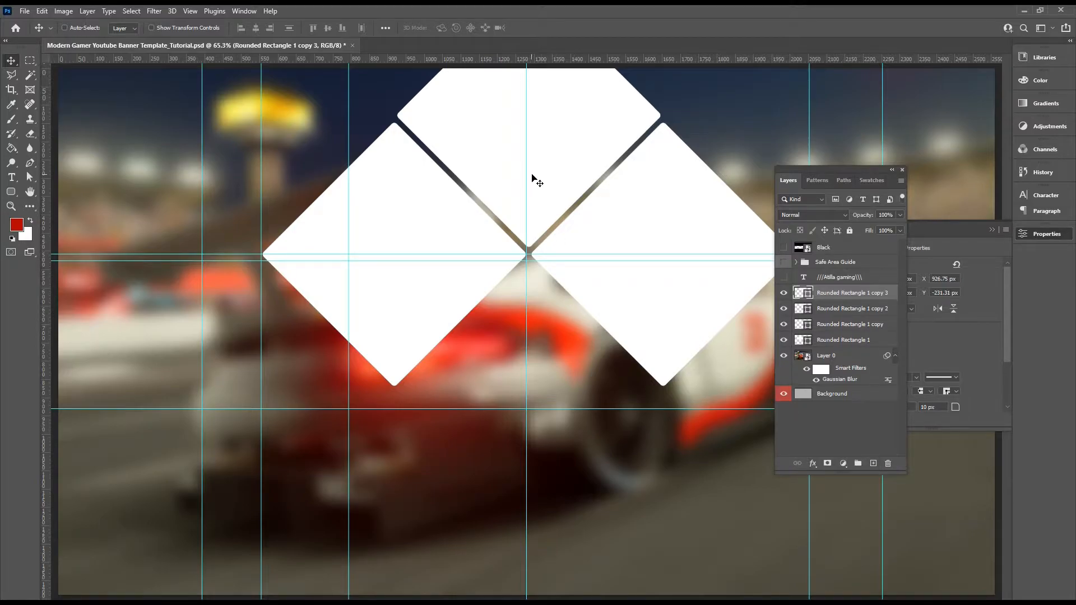
drag(539, 170, 577, 432)
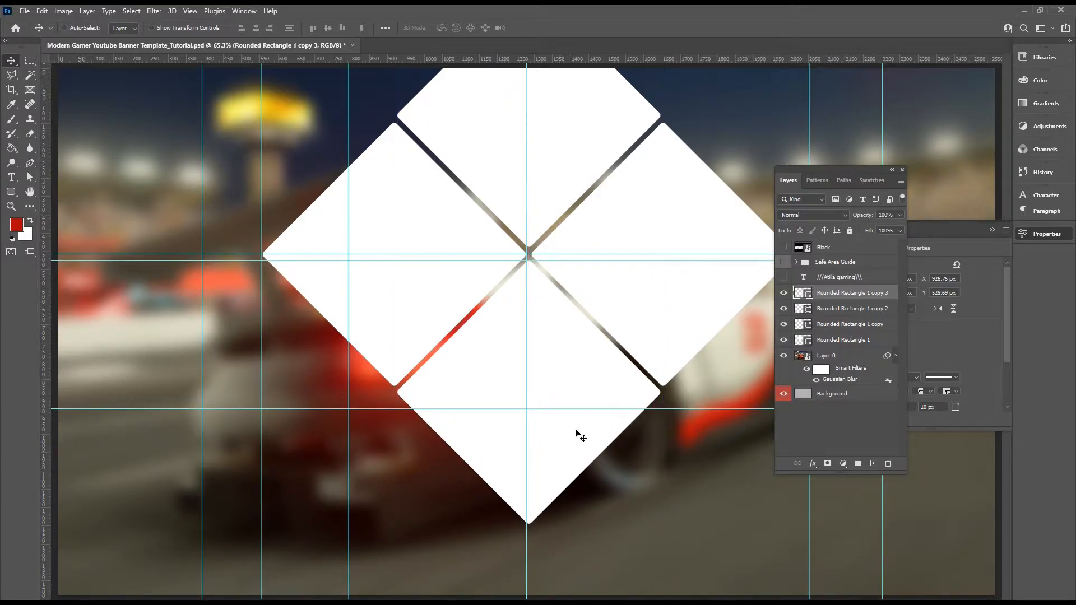
double_click(808, 292)
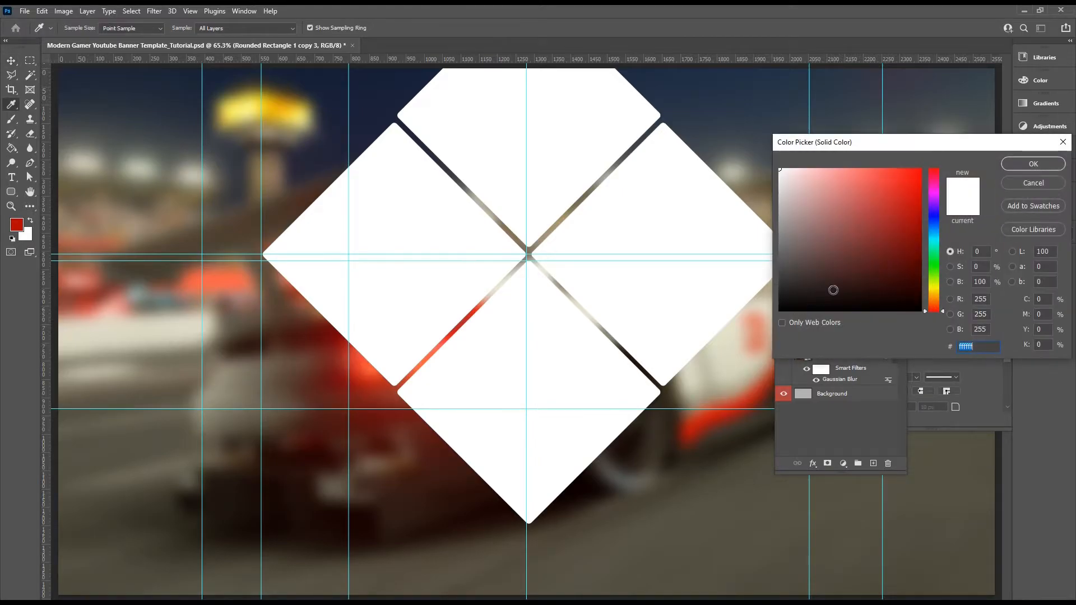
click(783, 259)
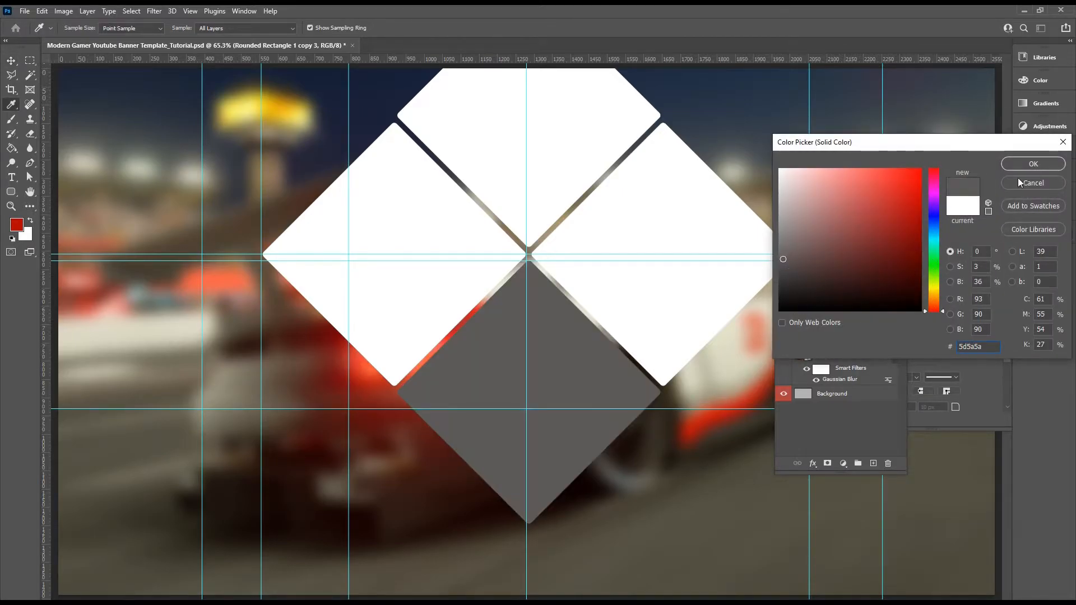
click(1023, 164)
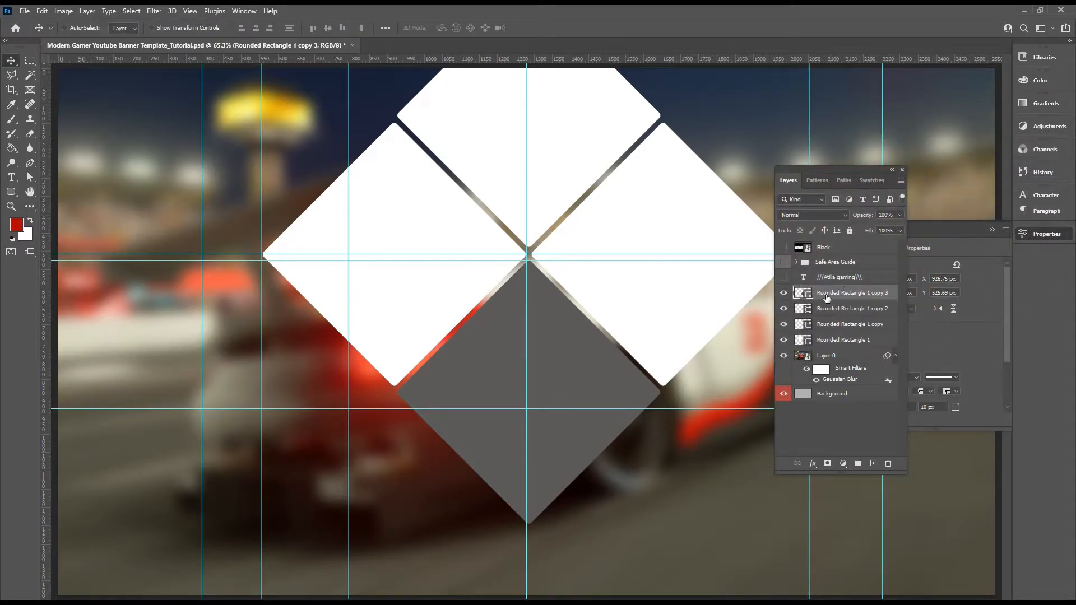
- Scale the gray diamond to about 43%, position it on the center guide just below where the white diamonds meet, and commit the transform
click(42, 11)
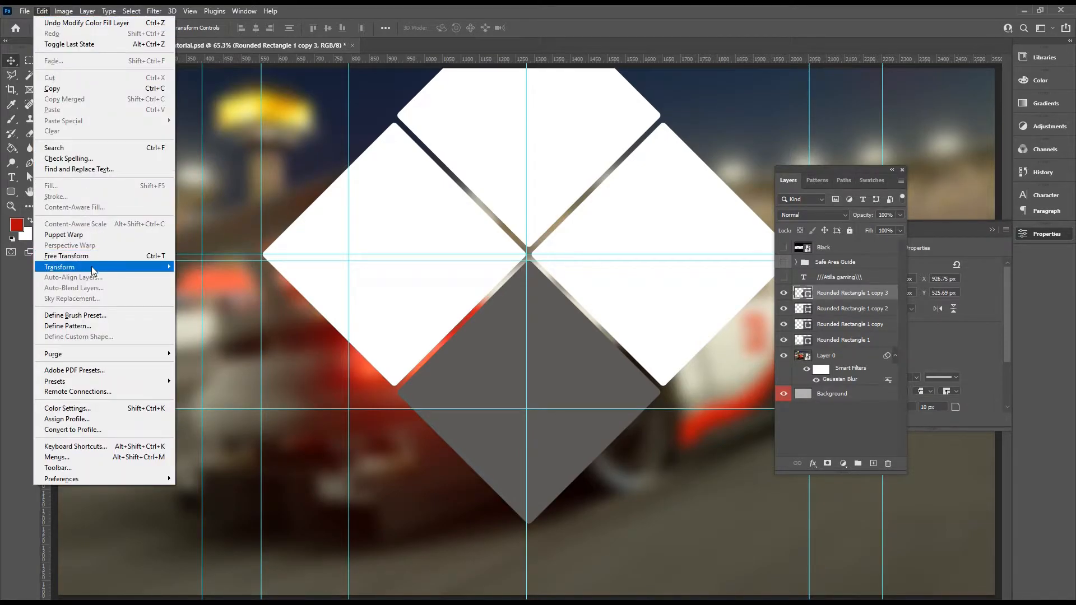
mouse_move(90, 267)
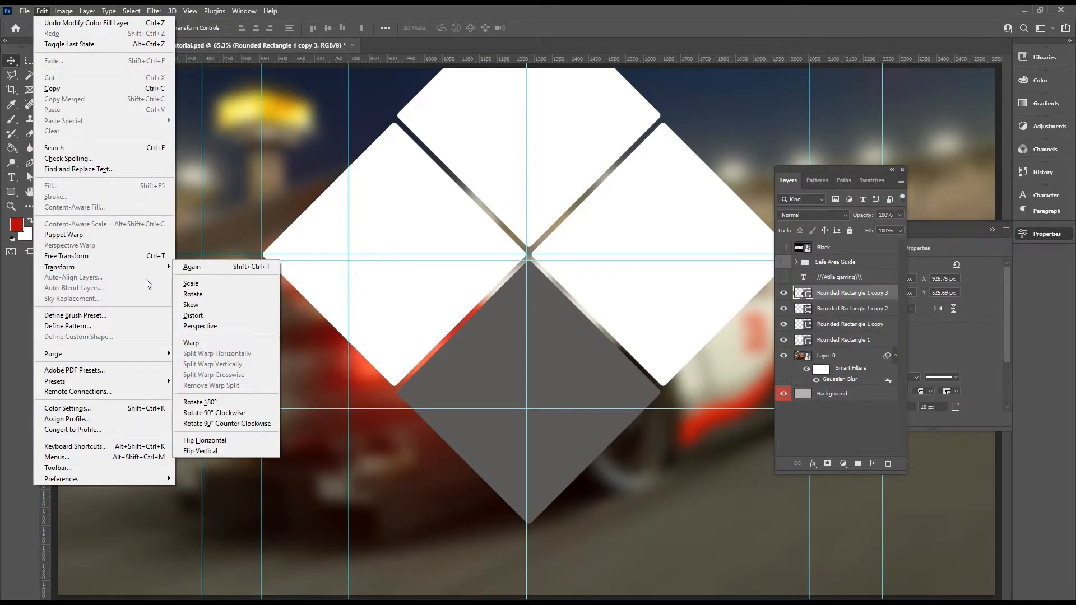
click(191, 283)
drag(659, 523, 532, 346)
drag(467, 310, 531, 327)
key(Up)
key(Up)
key(Up)
key(Up)
key(Up)
key(Up)
key(Up)
key(Up)
key(Up)
key(Up)
key(Up)
key(Up)
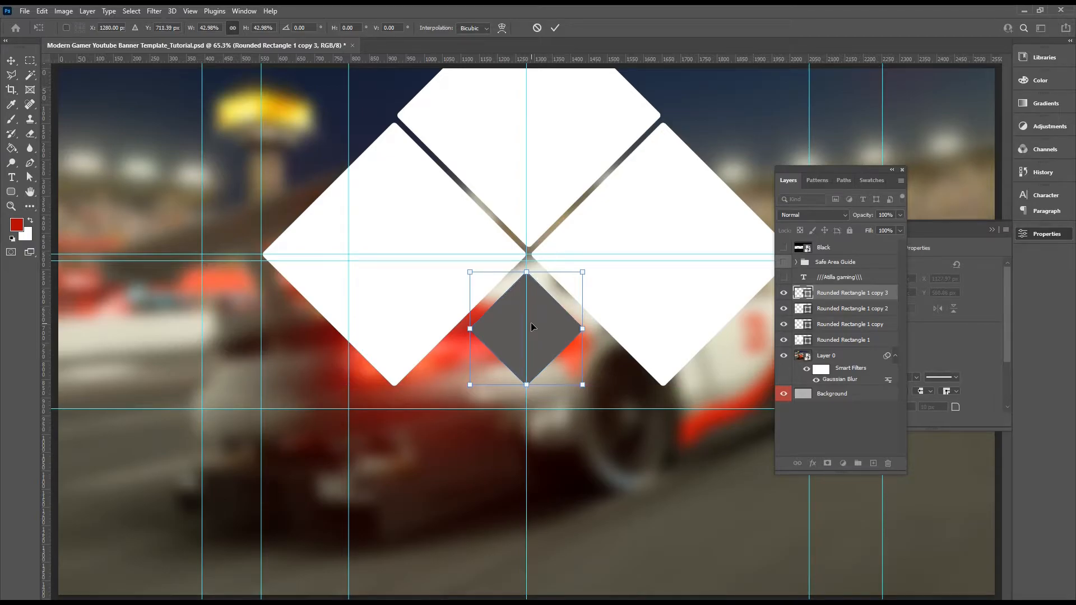
key(Right)
key(Left)
key(Left)
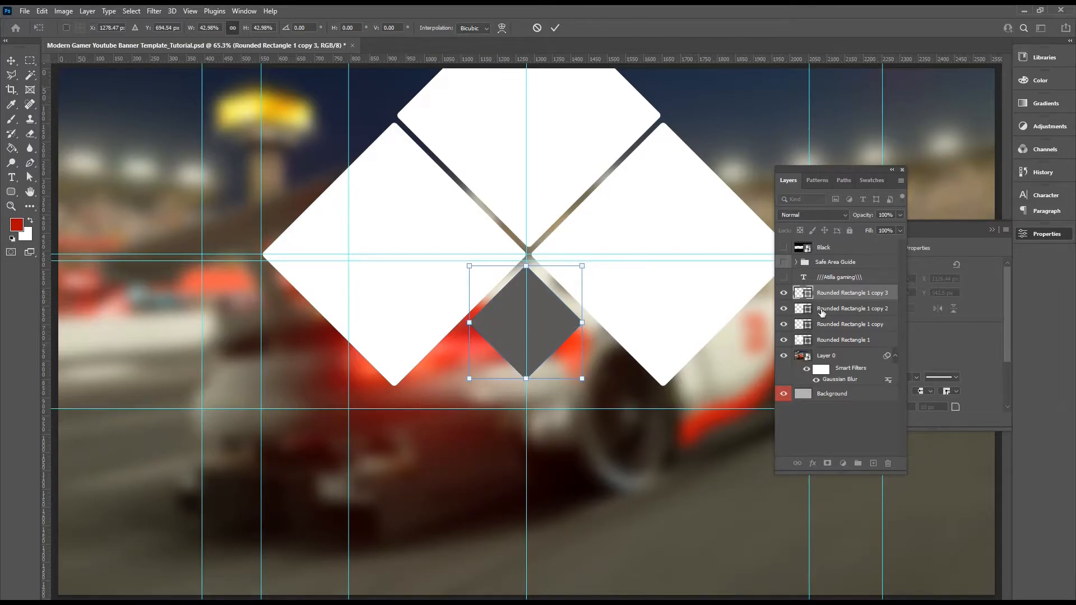
click(11, 60)
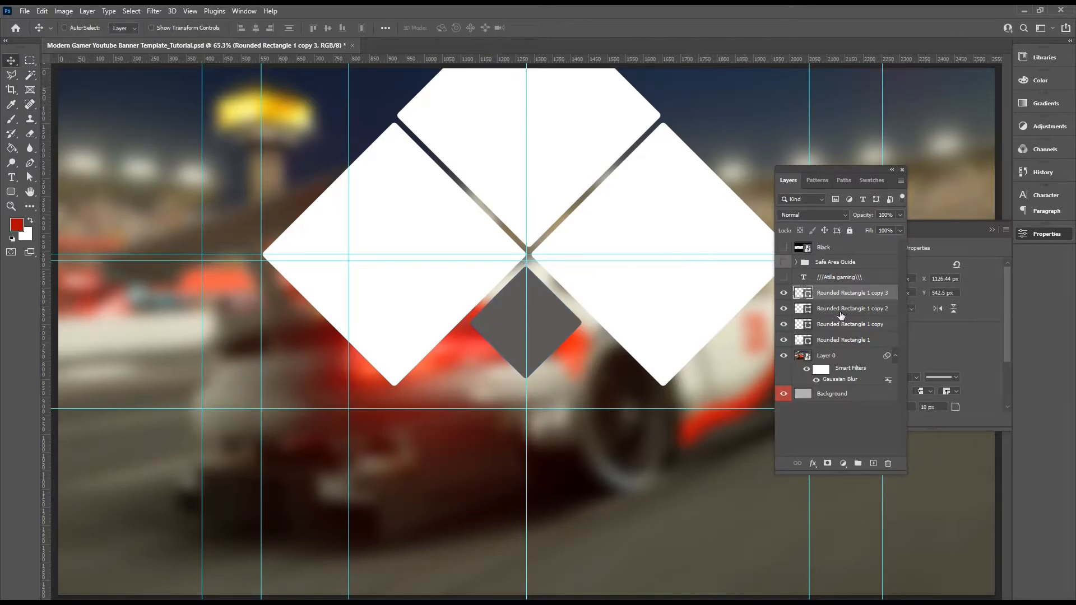
- Move the three white diamonds together 7 px left so their meeting point lines up with the center guide
click(838, 309)
shift+click(839, 325)
shift+click(843, 340)
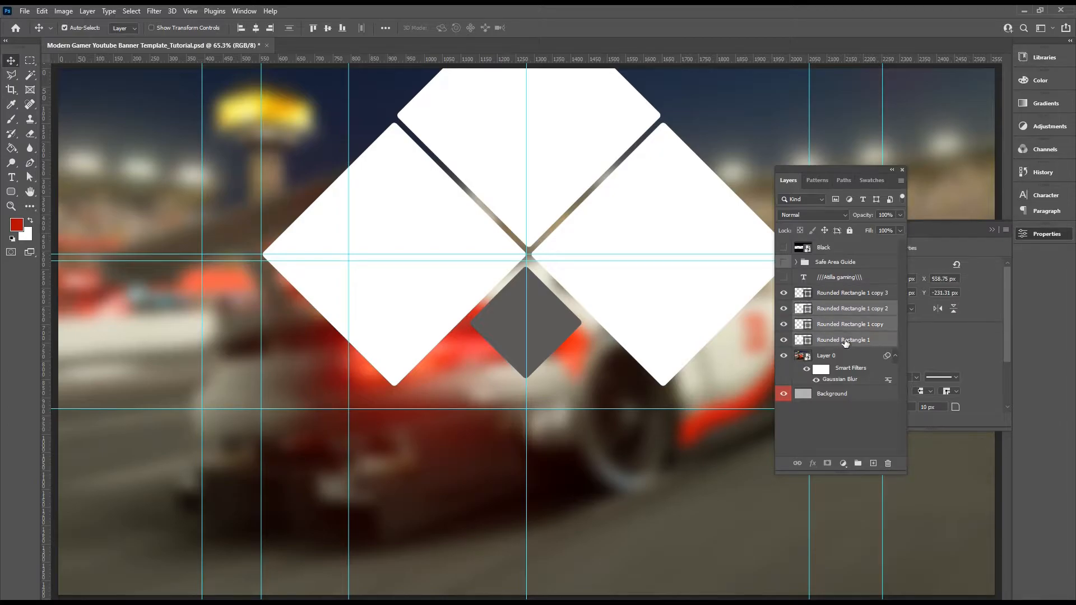
drag(574, 226, 567, 223)
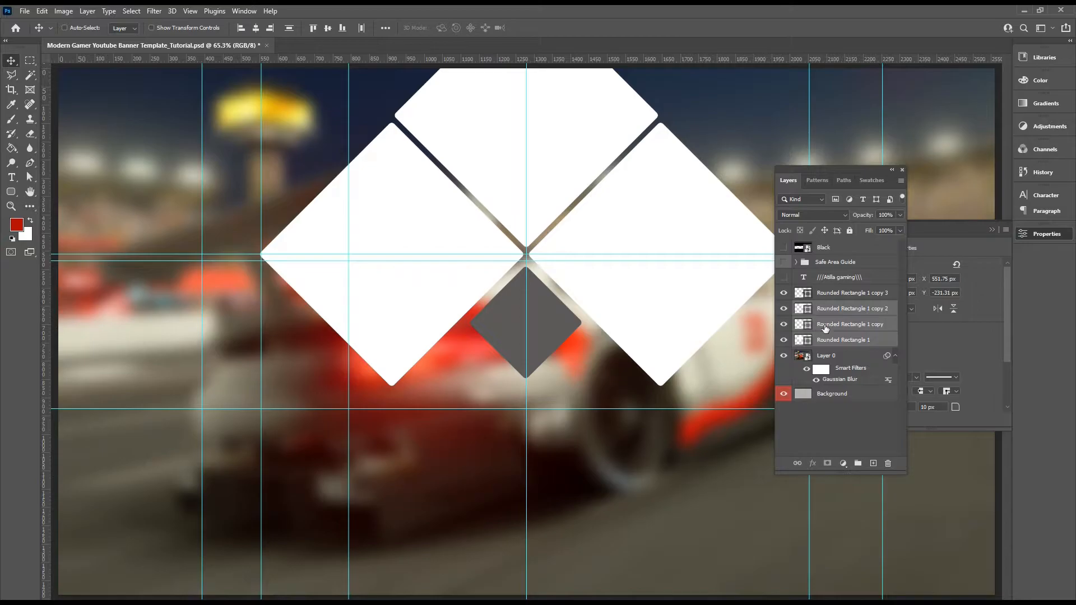
- Nudge the small gray diamond 14 px up, closer to the point where the white diamonds meet
click(830, 291)
key(Up)
key(Up)
key(Up)
key(Up)
key(Up)
key(Up)
key(Up)
key(Up)
key(Up)
key(Up)
key(Up)
key(Up)
key(Up)
key(Up)
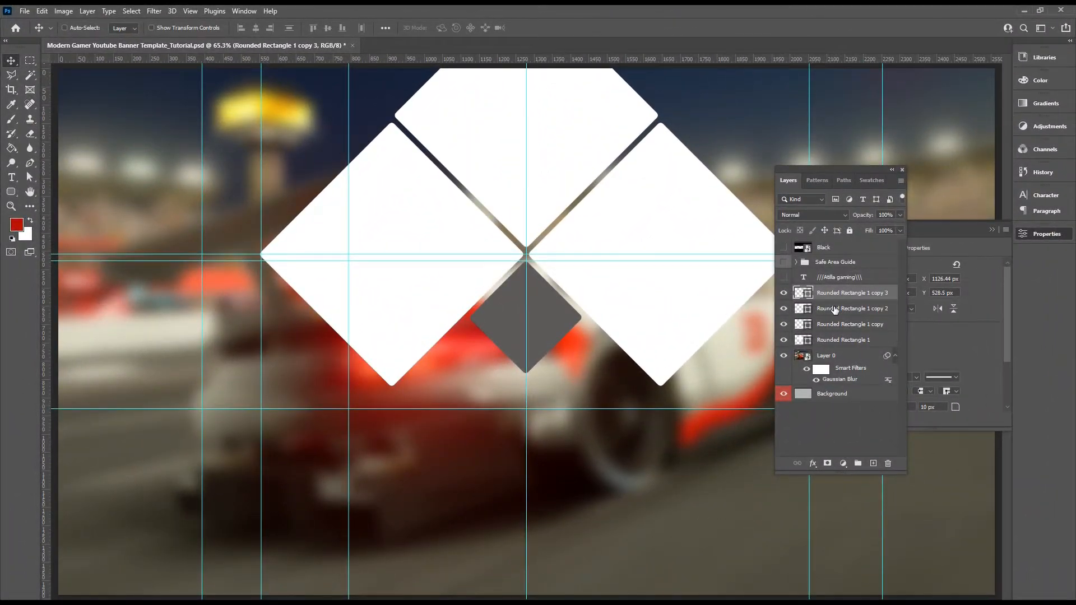
- Duplicate the three white diamond layers and put the copies into a new group above the other shapes
click(835, 310)
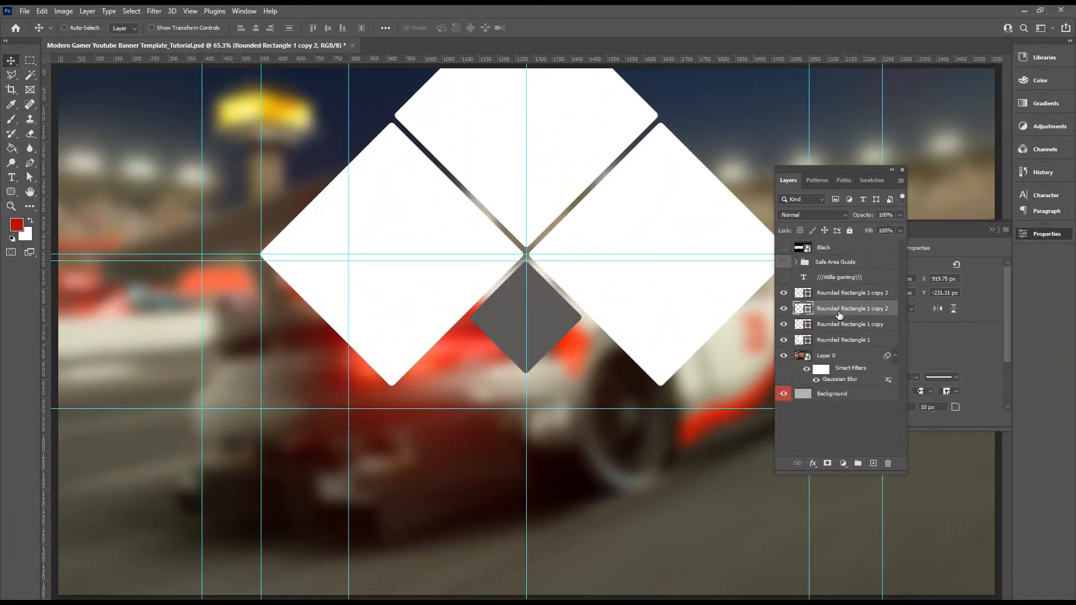
ctrl+click(839, 325)
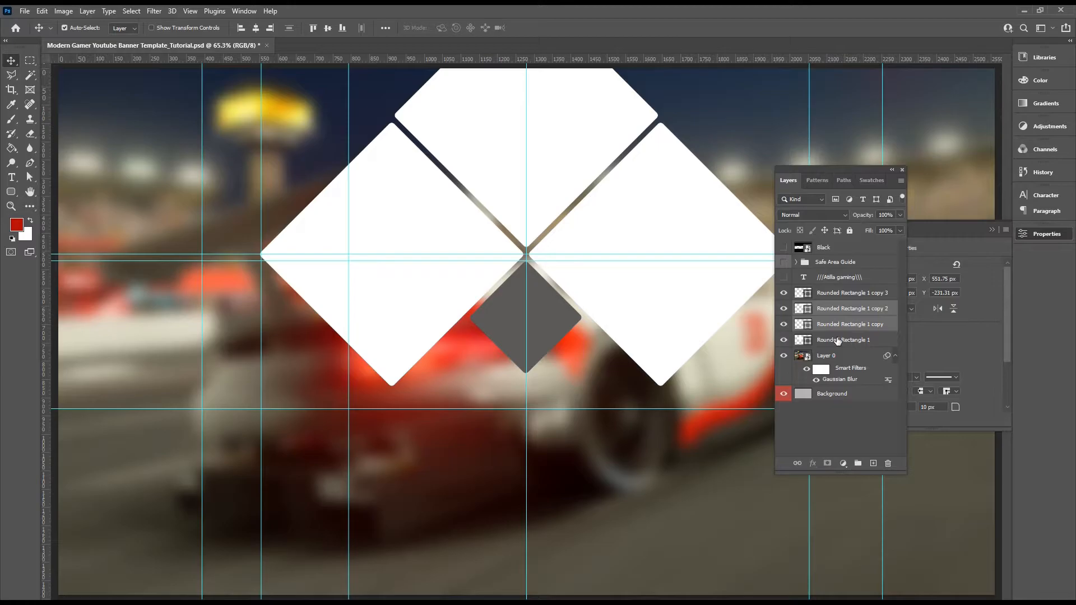
ctrl+click(837, 340)
drag(853, 339, 875, 463)
drag(846, 311, 856, 287)
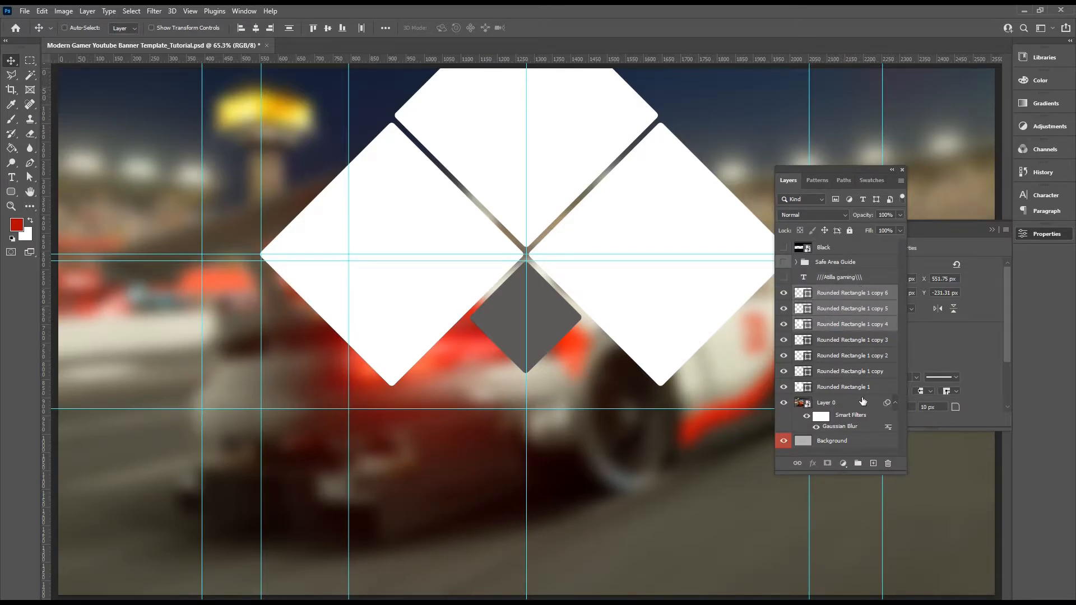
click(858, 464)
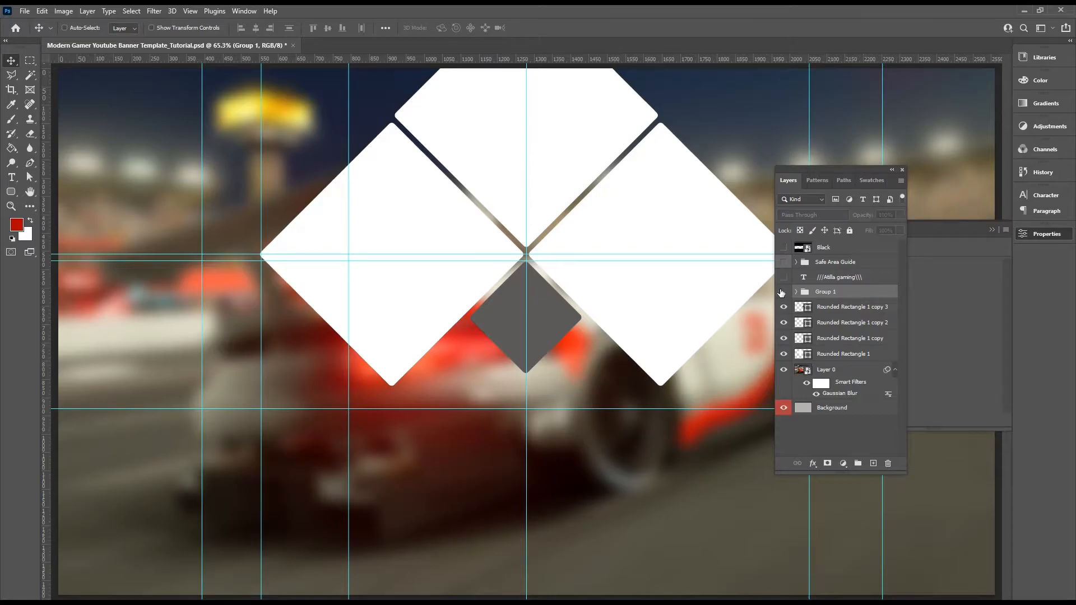
- Recolor the three duplicated large diamonds in Group 1 with the gray #5d5a5a sampled from the small diamond
click(796, 292)
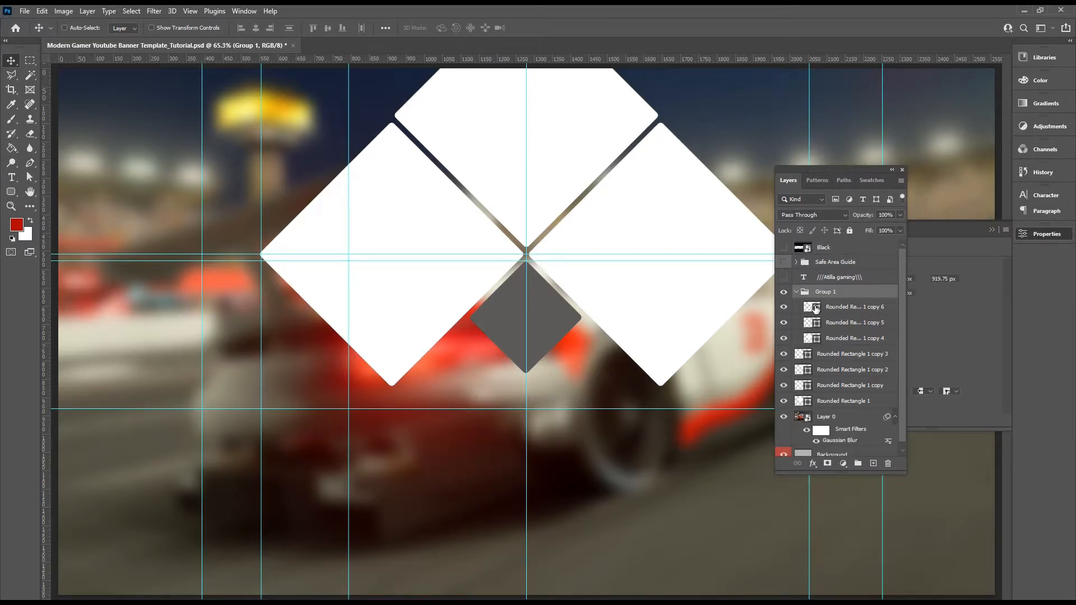
double_click(815, 307)
click(557, 305)
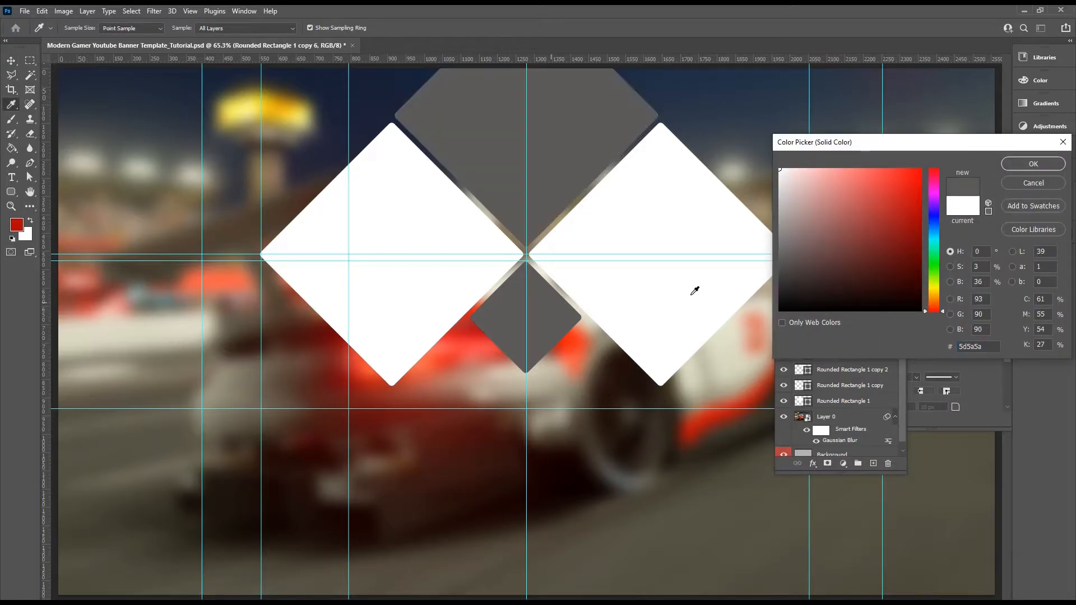
click(1034, 166)
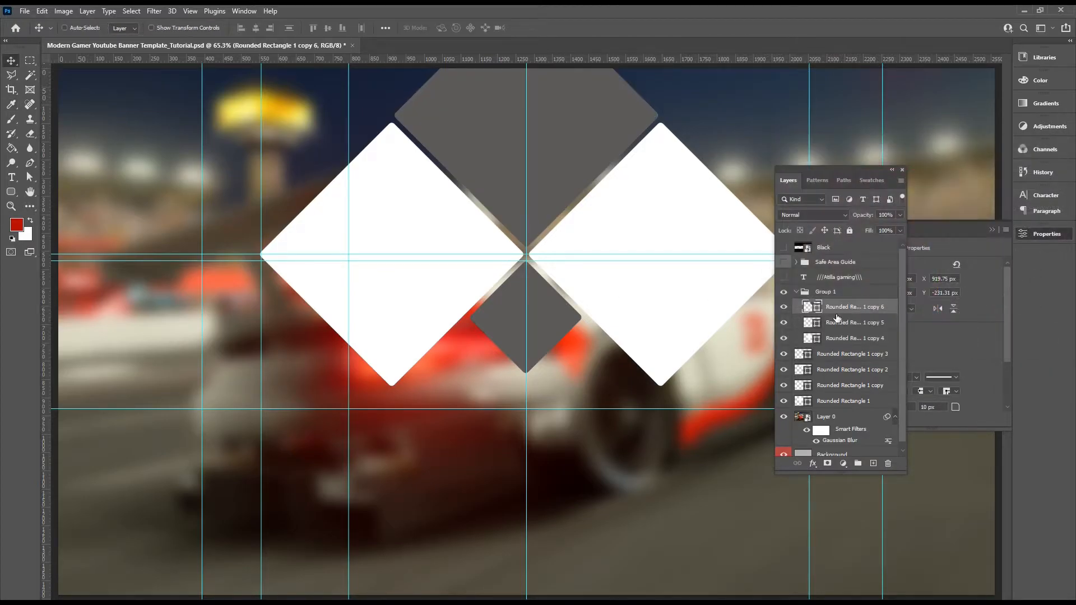
double_click(817, 324)
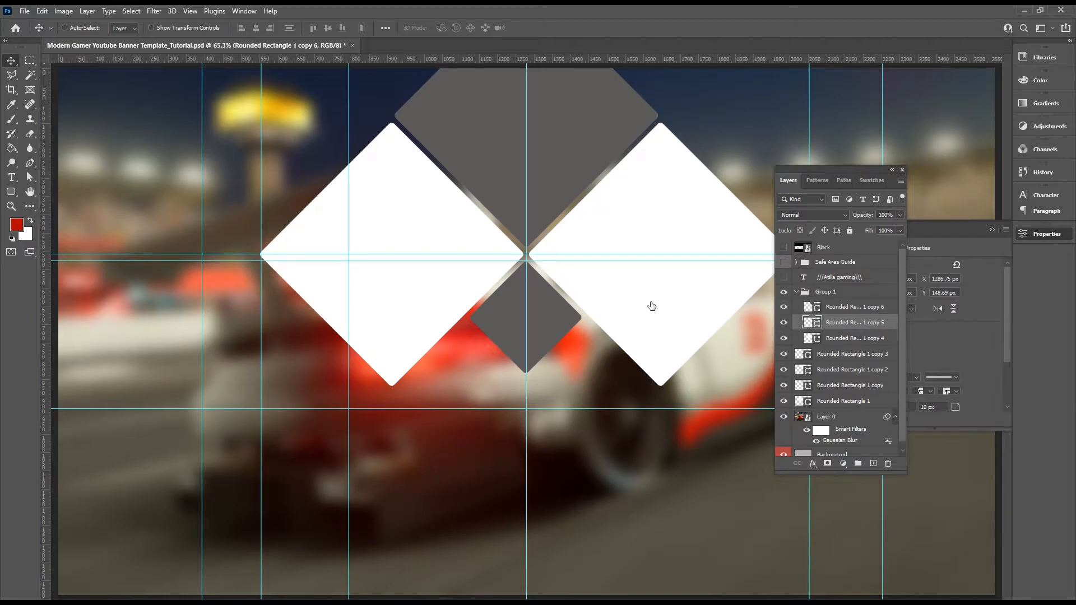
click(550, 305)
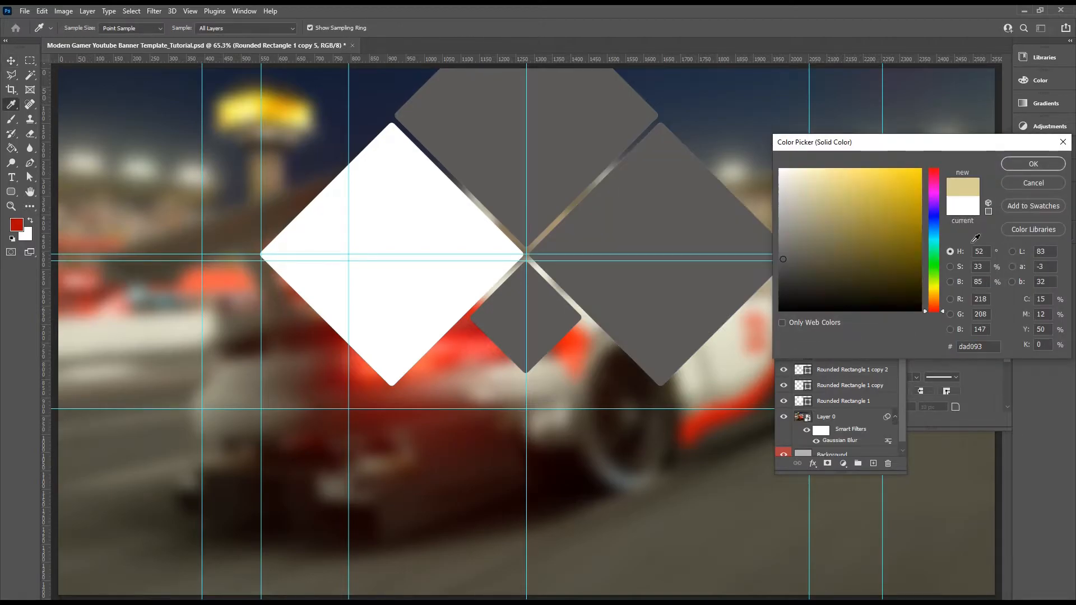
click(1034, 164)
double_click(815, 339)
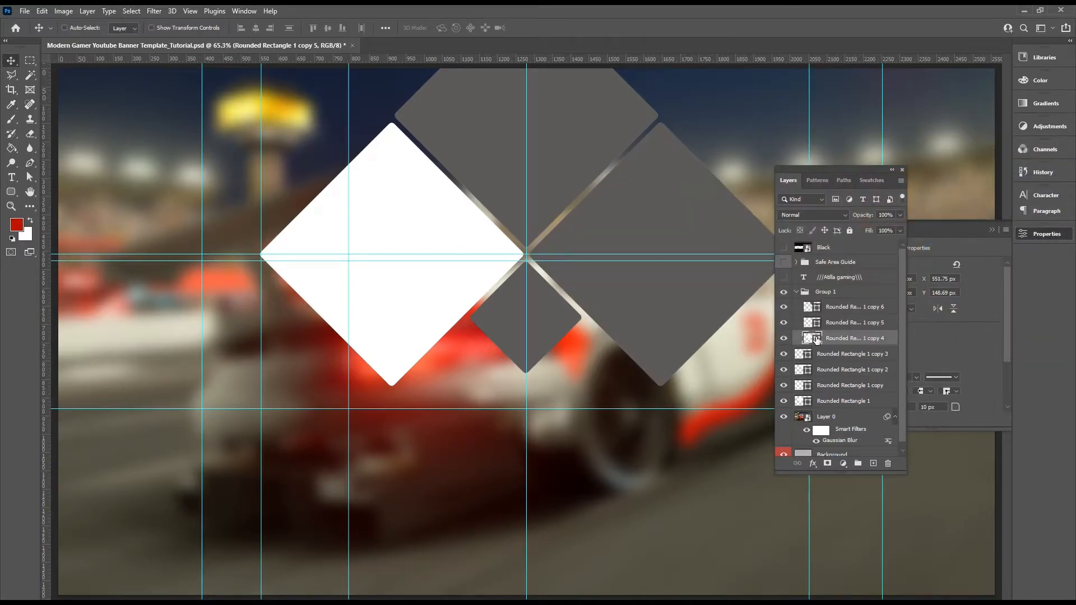
click(560, 307)
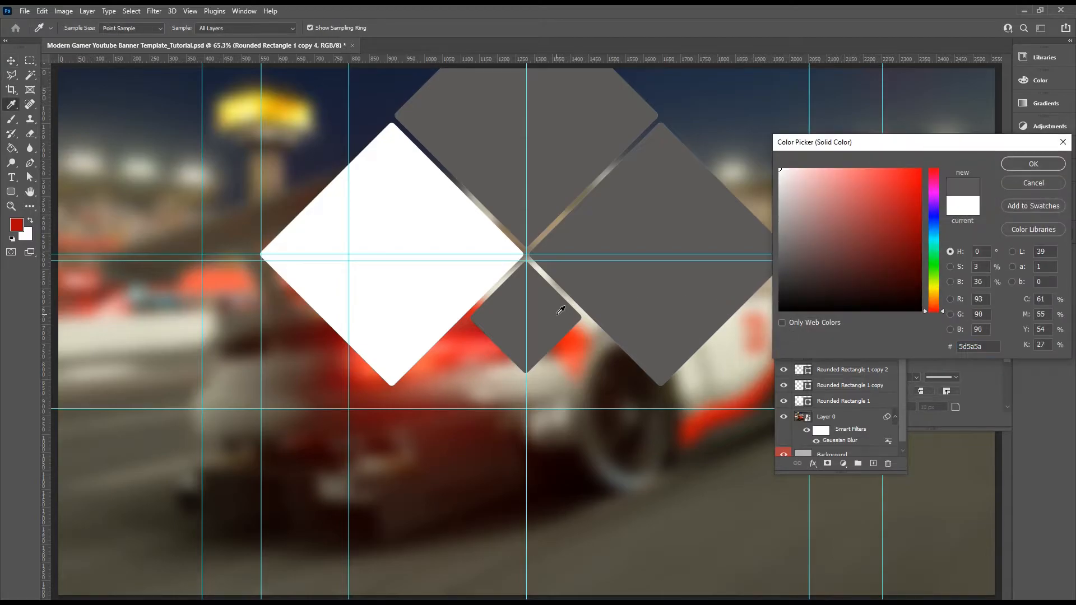
click(1034, 165)
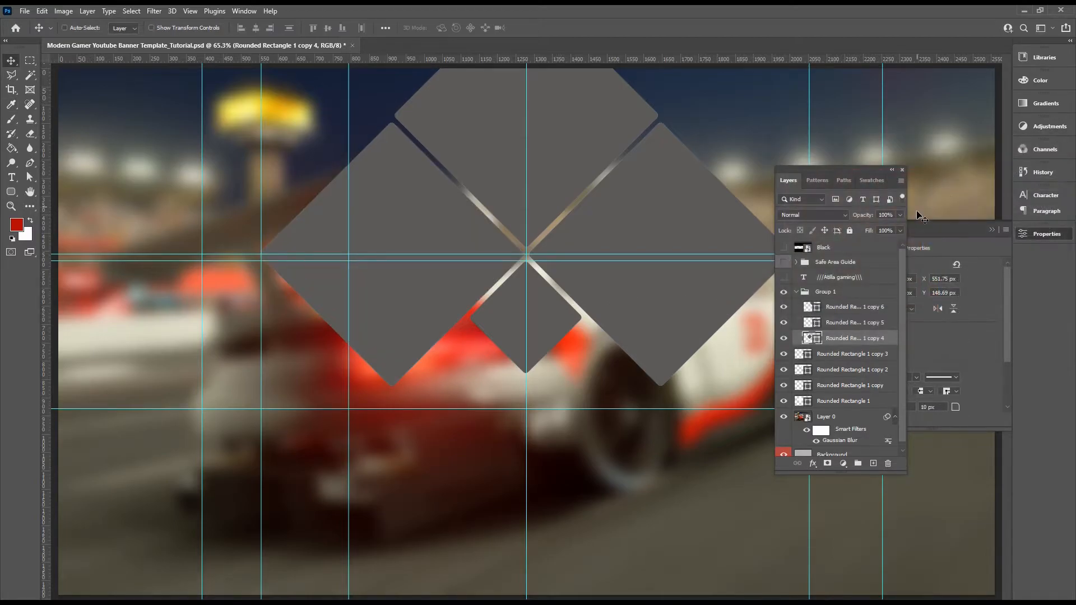
- Scale Group 1 proportionally to about 34% and place it over the upper part of the left white diamond
click(797, 292)
click(824, 292)
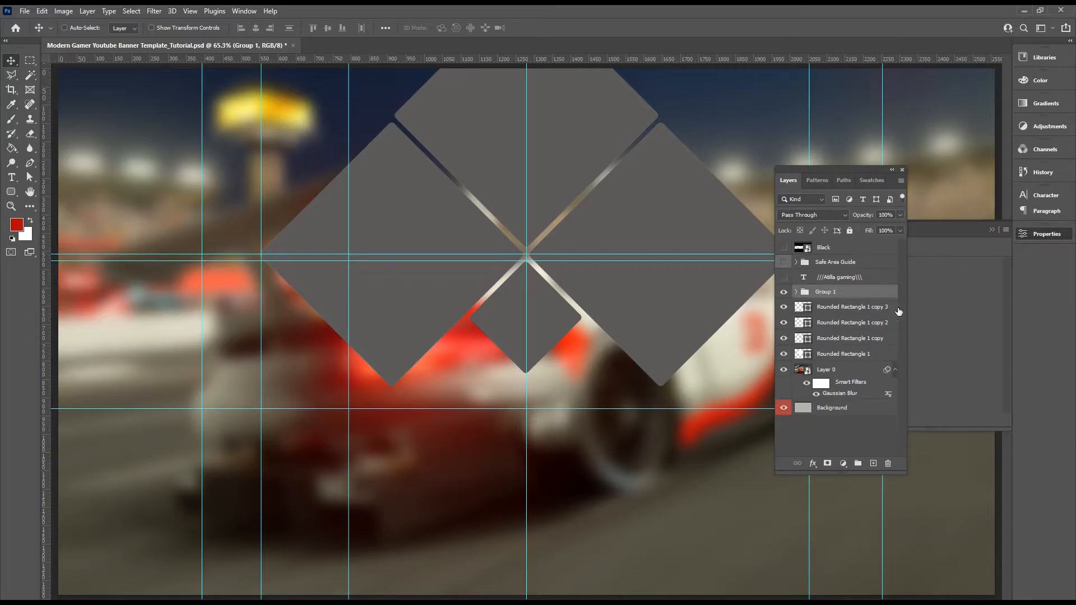
click(41, 11)
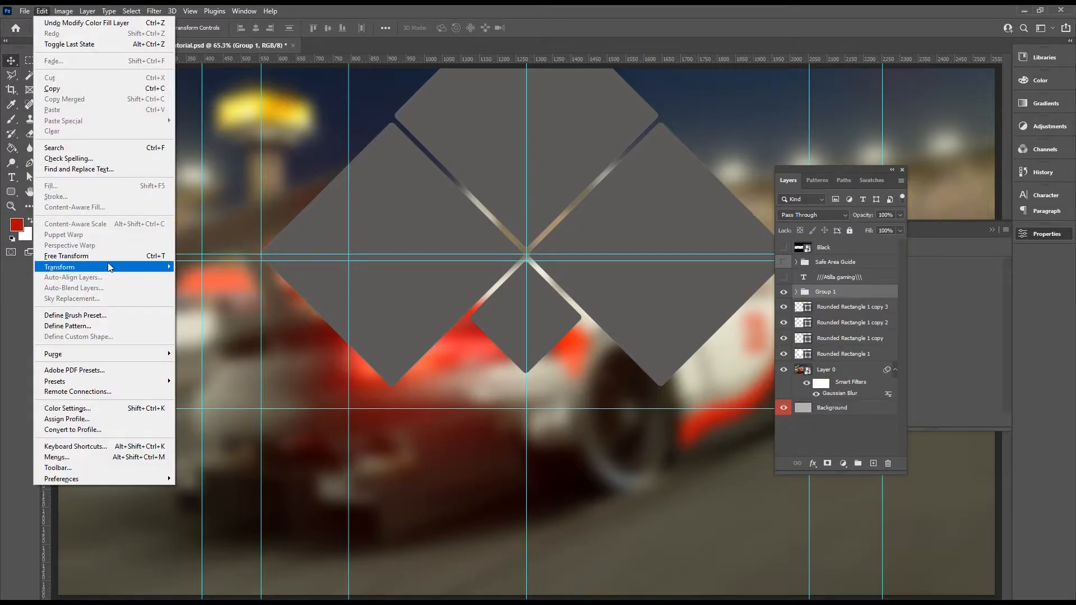
mouse_move(160, 267)
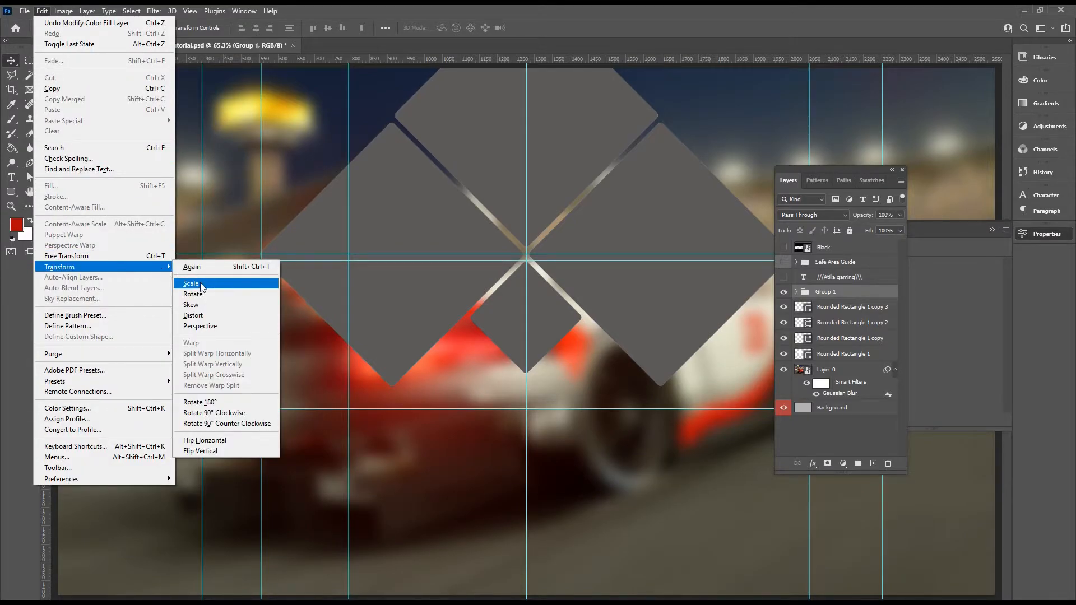
click(202, 286)
drag(263, 384, 558, 174)
drag(711, 116, 457, 262)
drag(537, 317, 470, 263)
drag(425, 222, 442, 243)
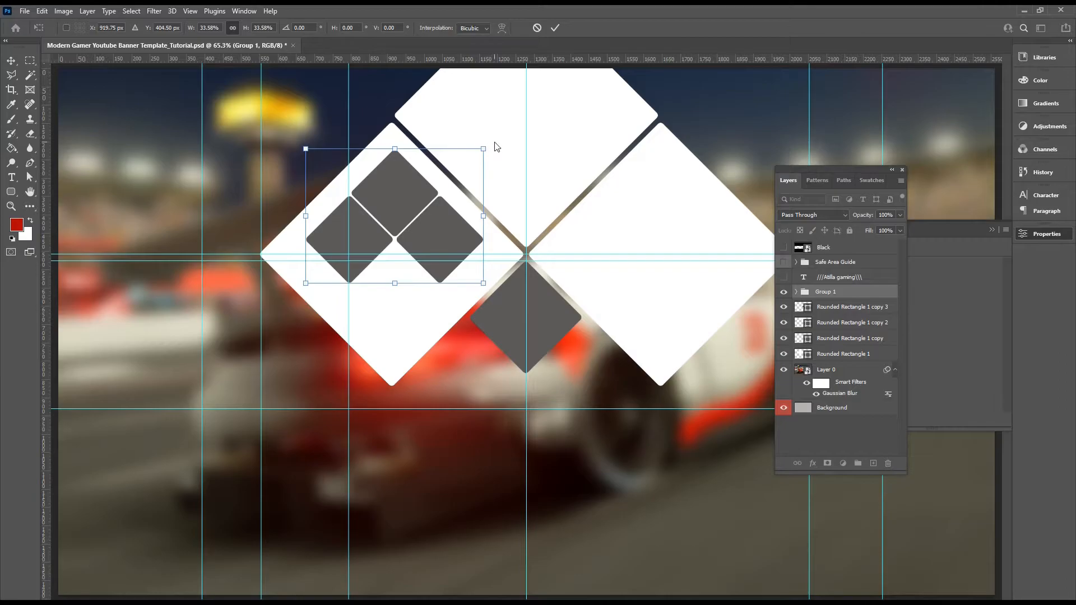
- Turn the gray diamond group upside down, place it in the lower part of the left white diamond, and commit the transform
click(37, 11)
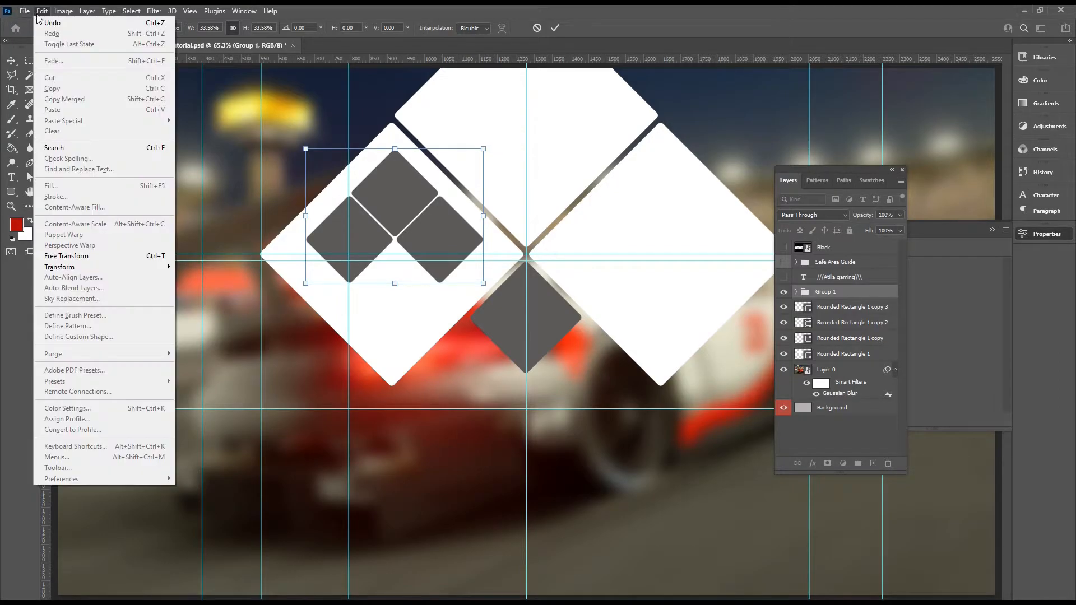
mouse_move(96, 269)
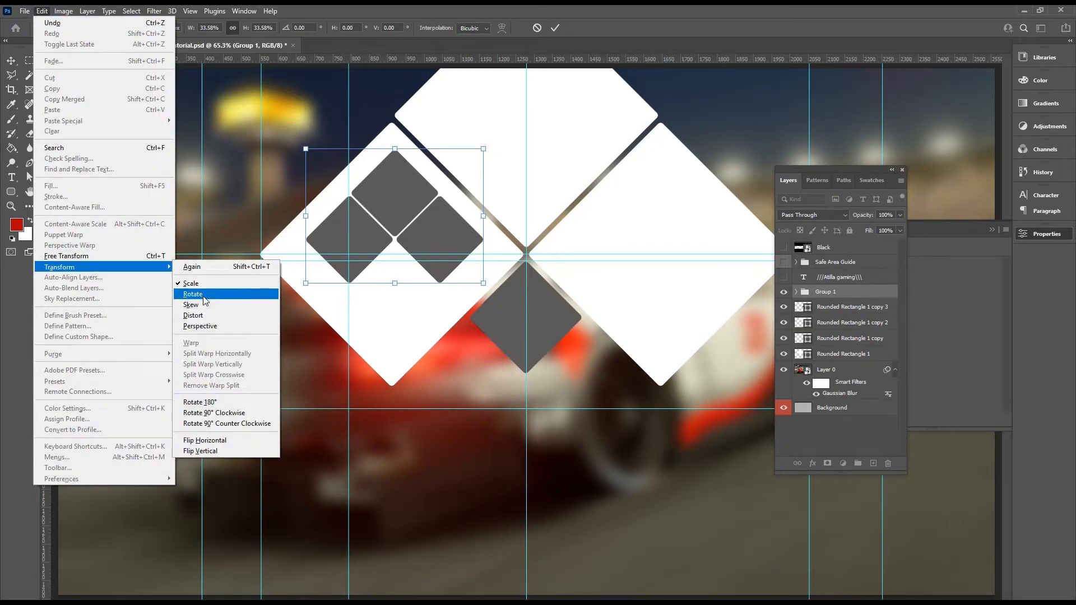
click(202, 295)
drag(489, 144, 374, 242)
drag(467, 117, 480, 144)
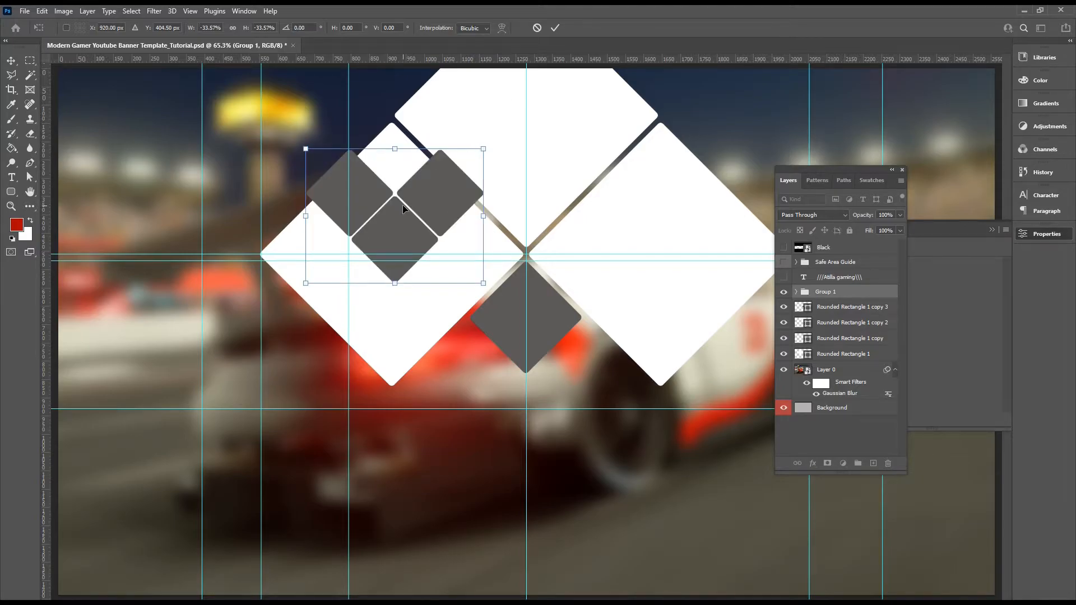
drag(397, 213, 402, 304)
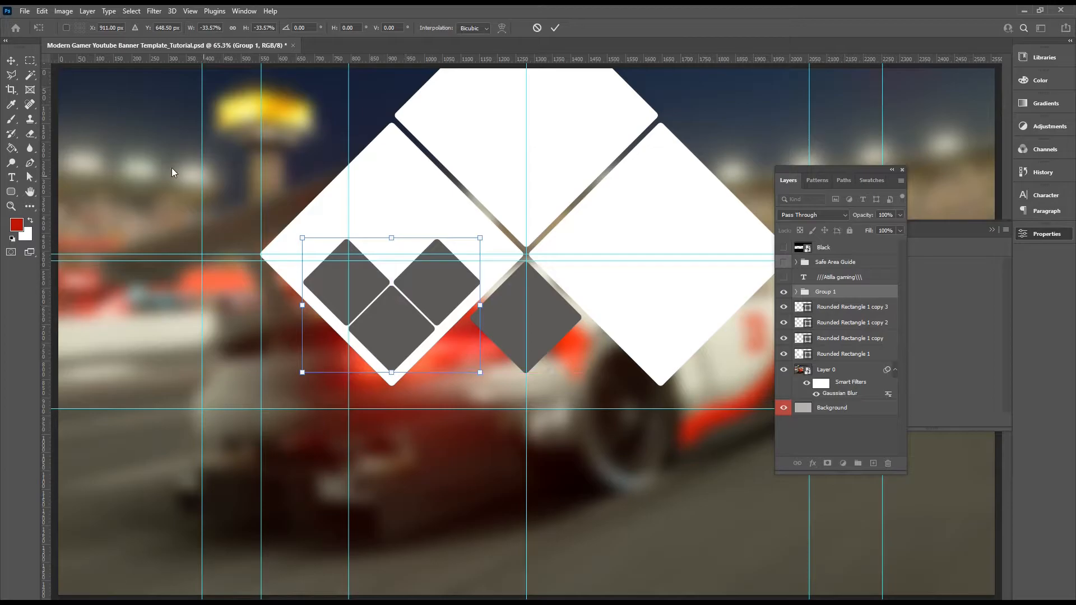
click(11, 62)
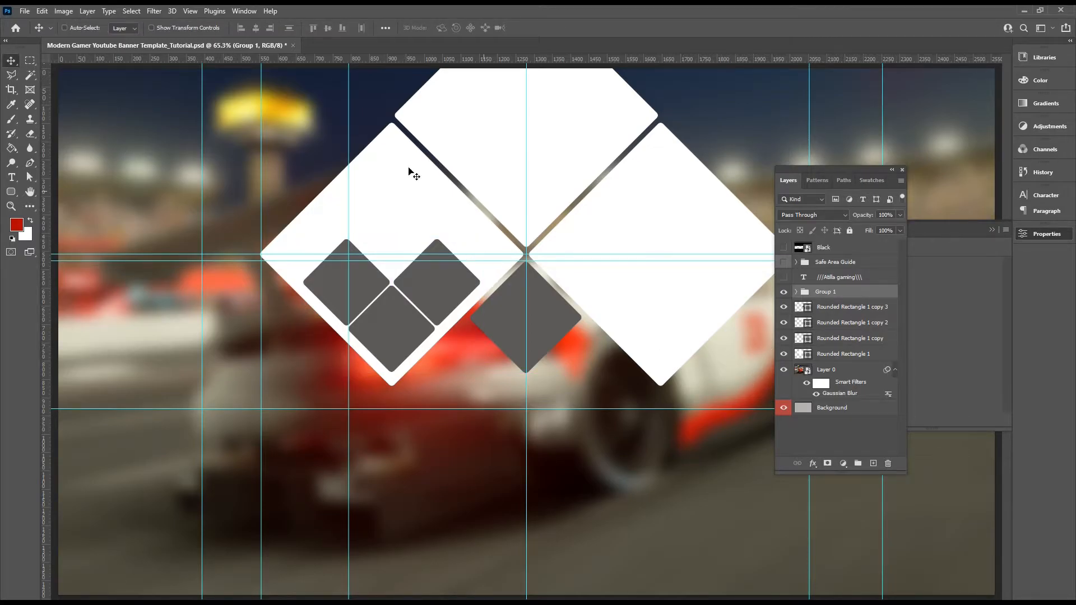
- Scale the gray diamond group down to about 84% and recenter it in the lower corner of the left white diamond
click(43, 11)
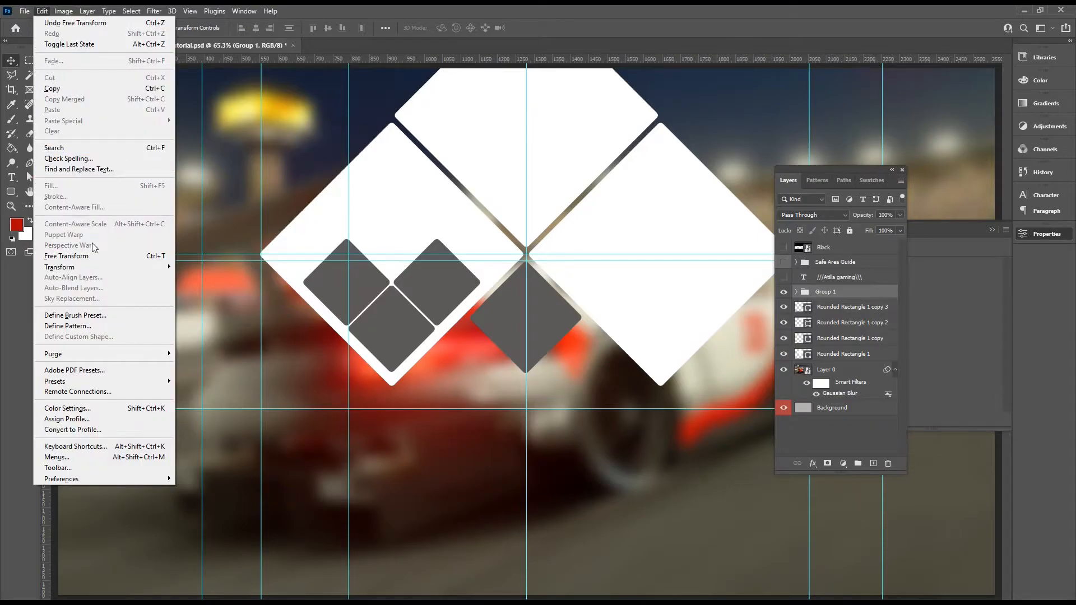
mouse_move(104, 268)
click(210, 295)
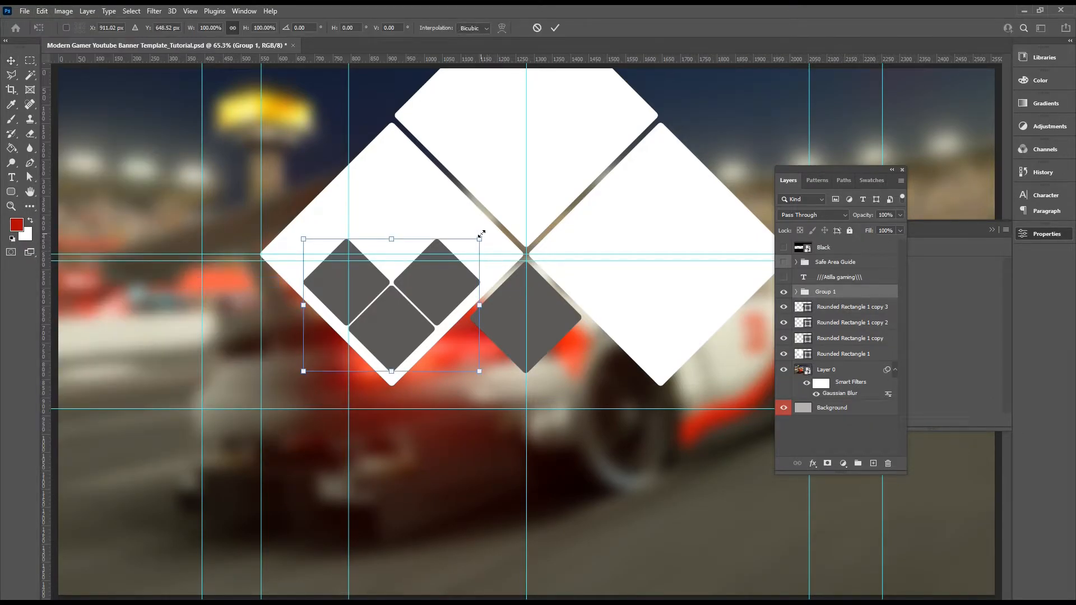
drag(478, 238, 442, 246)
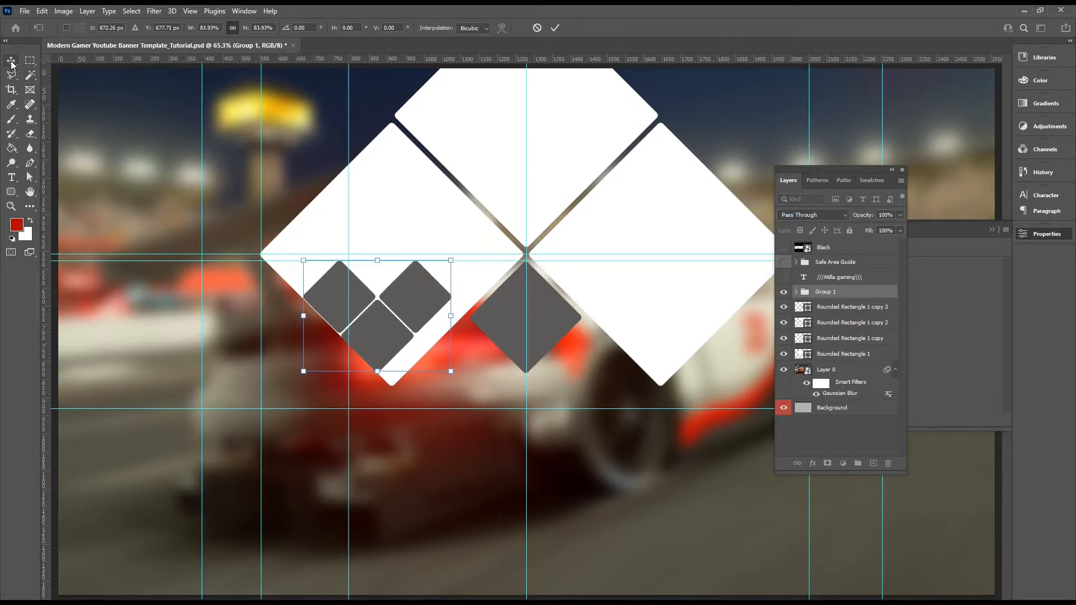
key(Return)
drag(372, 307, 385, 318)
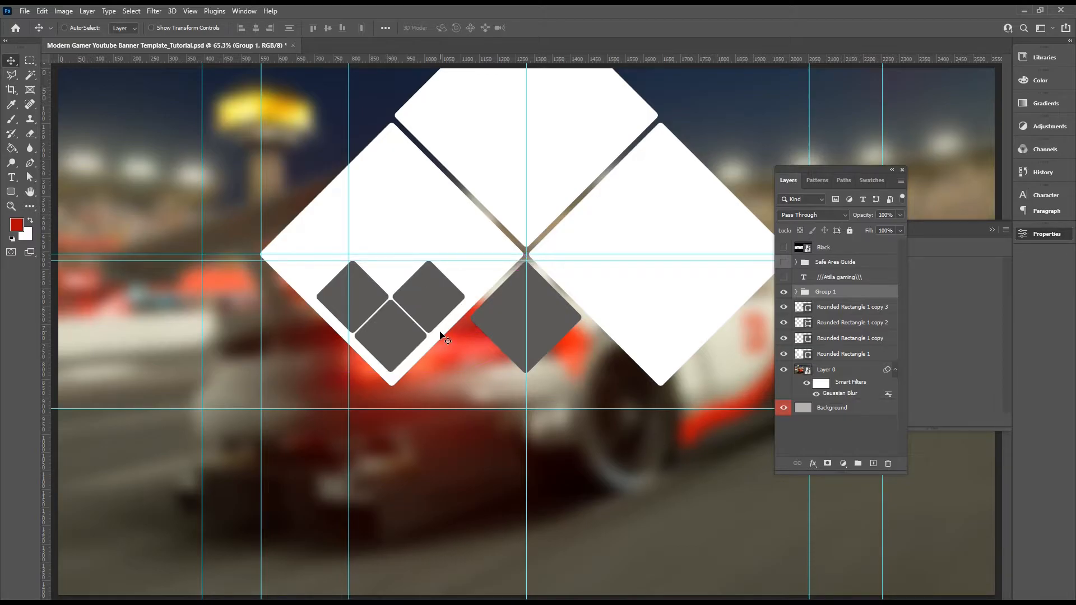
- Nudge the gray diamond group 2 px right and about 17 px down into the lower corner of the white diamond
key(Right)
key(Right)
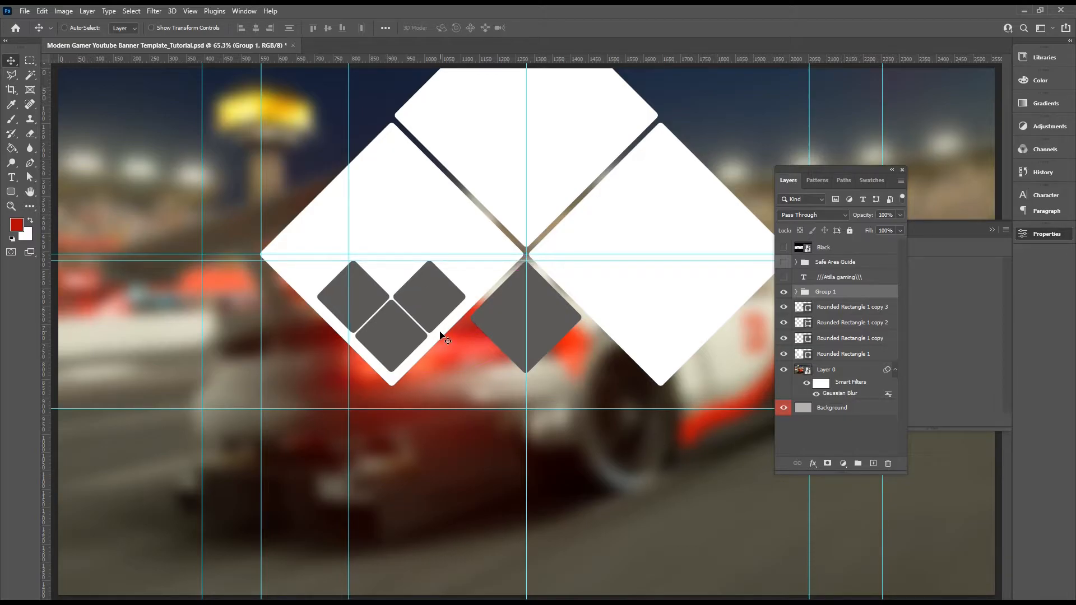
key(Down)
key(Down)
key(Down)
key(Down)
key(Down)
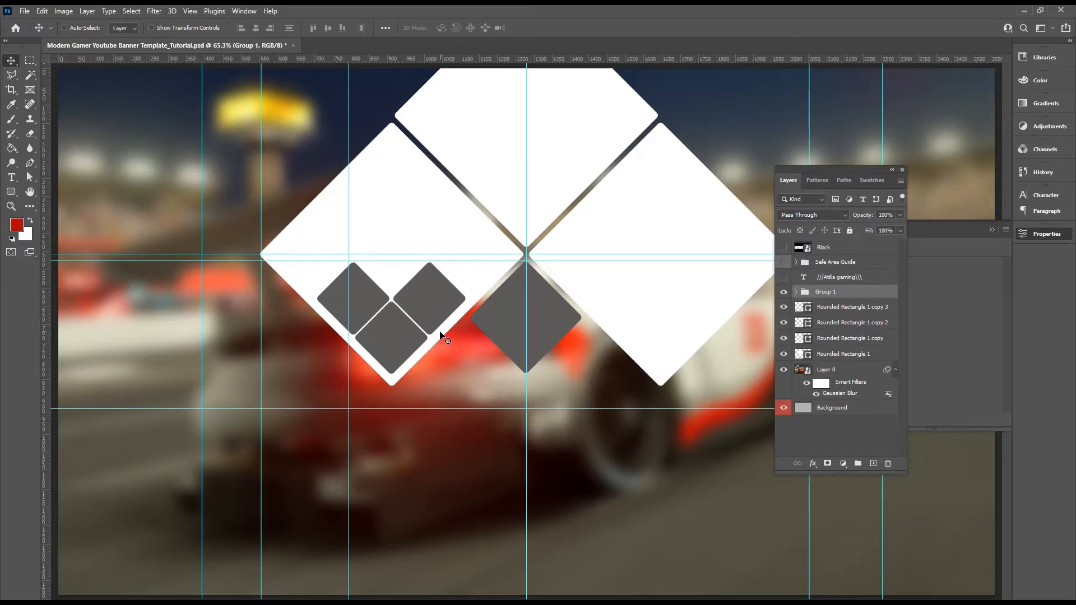
key(Down)
key(Down)
key(Down)
key(Down)
key(Down)
key(Down)
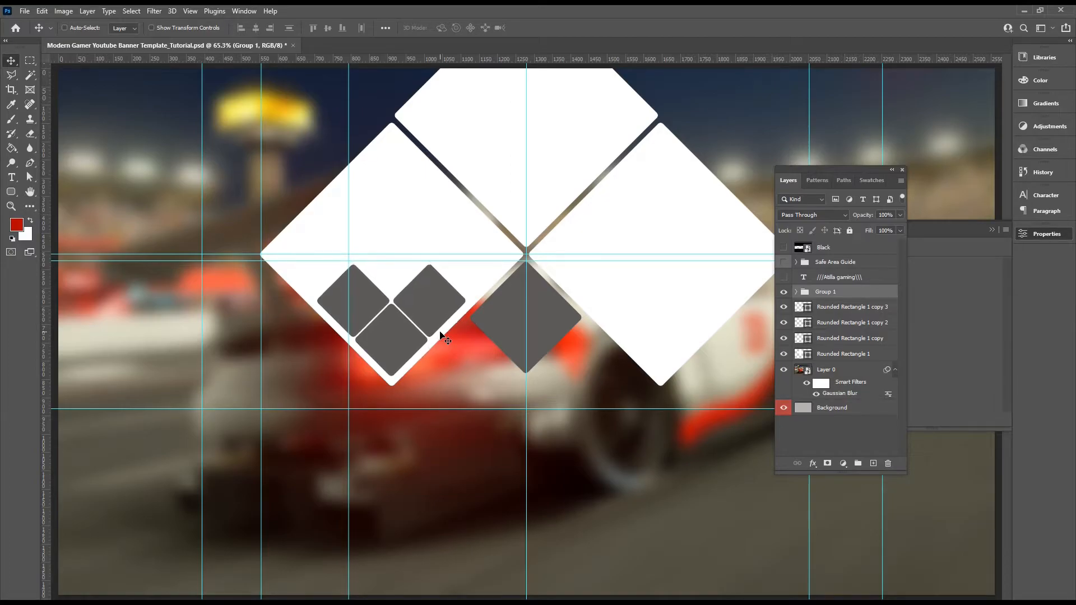
key(Down)
key(Down)
key(Down)
key(Down)
key(Down)
key(Down)
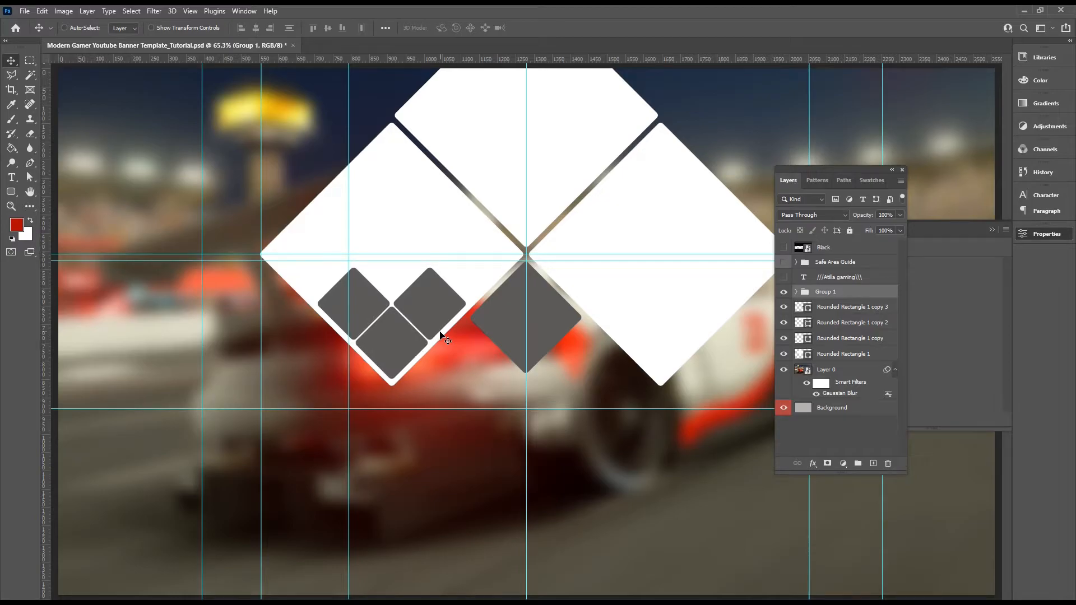
- Move the two upper small diamonds in Group 1 together 16 px up to widen their gap to the lowest one
click(843, 312)
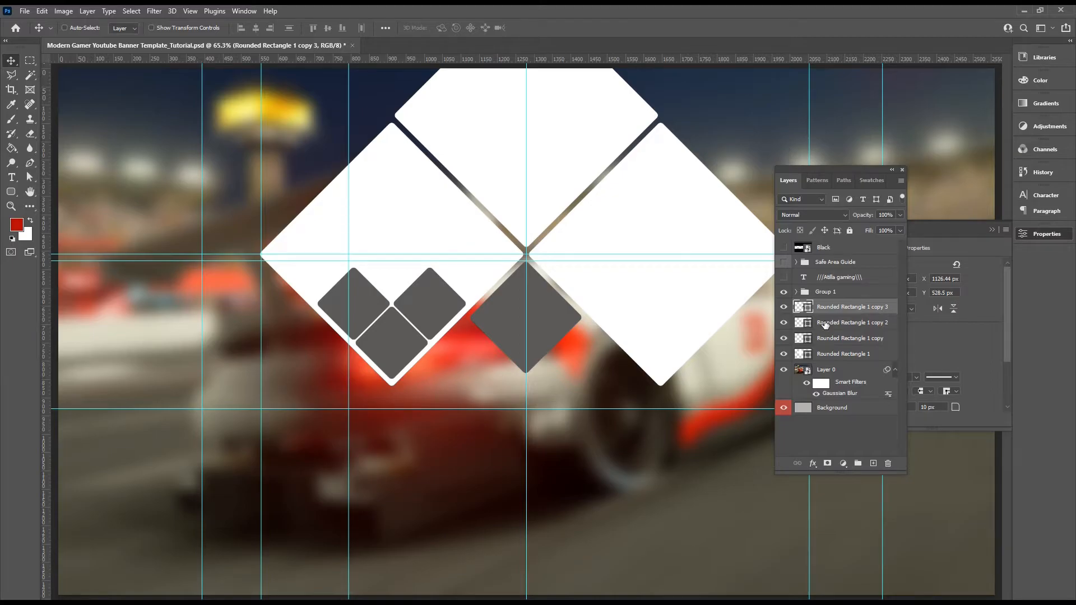
click(797, 292)
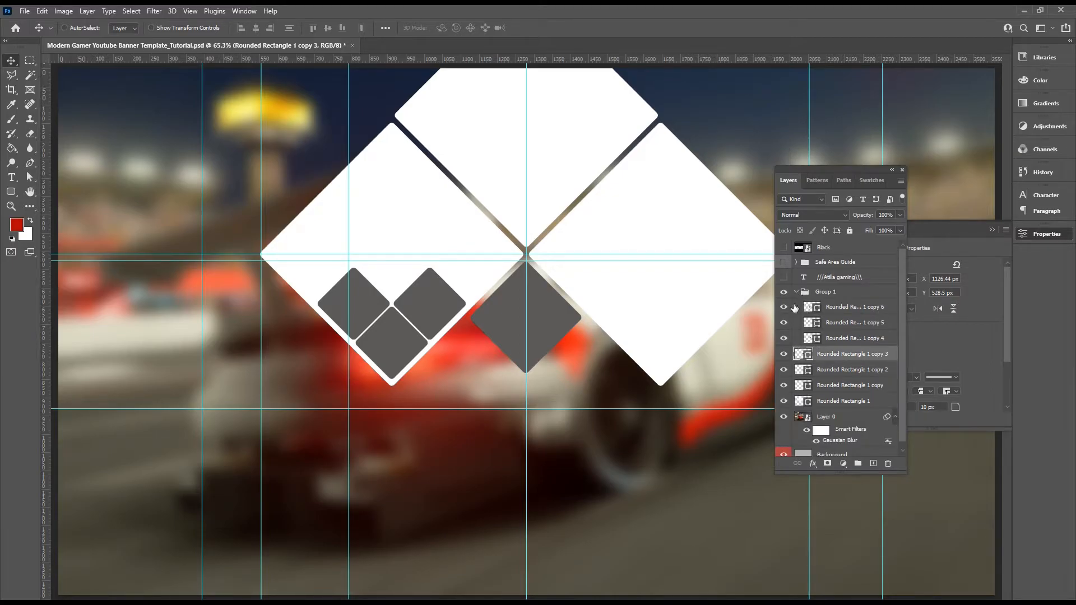
click(783, 307)
click(783, 307)
click(838, 327)
ctrl+click(841, 338)
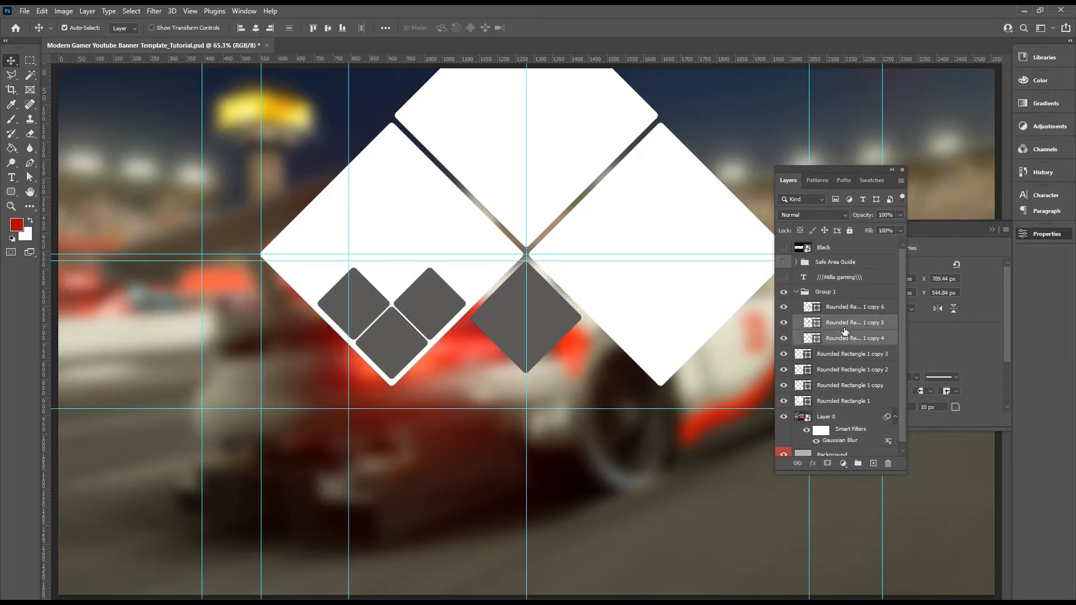
key(Up)
key(Up)
key(Up)
key(Up)
key(Up)
key(Up)
key(Up)
key(Up)
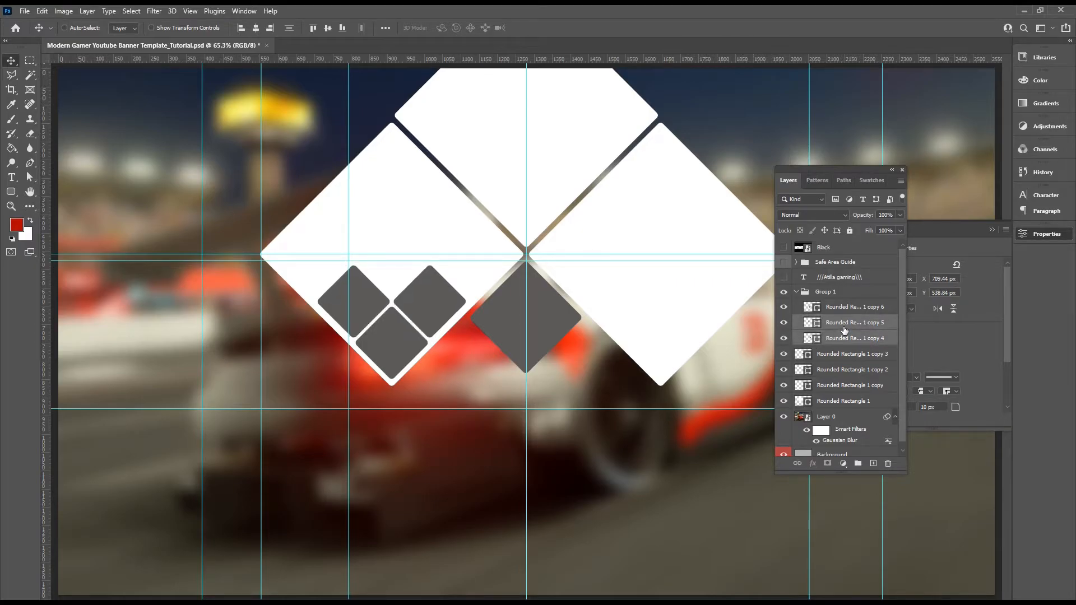
key(Up)
key(Up)
key(Up)
key(Up)
key(Up)
key(Up)
key(Up)
key(Up)
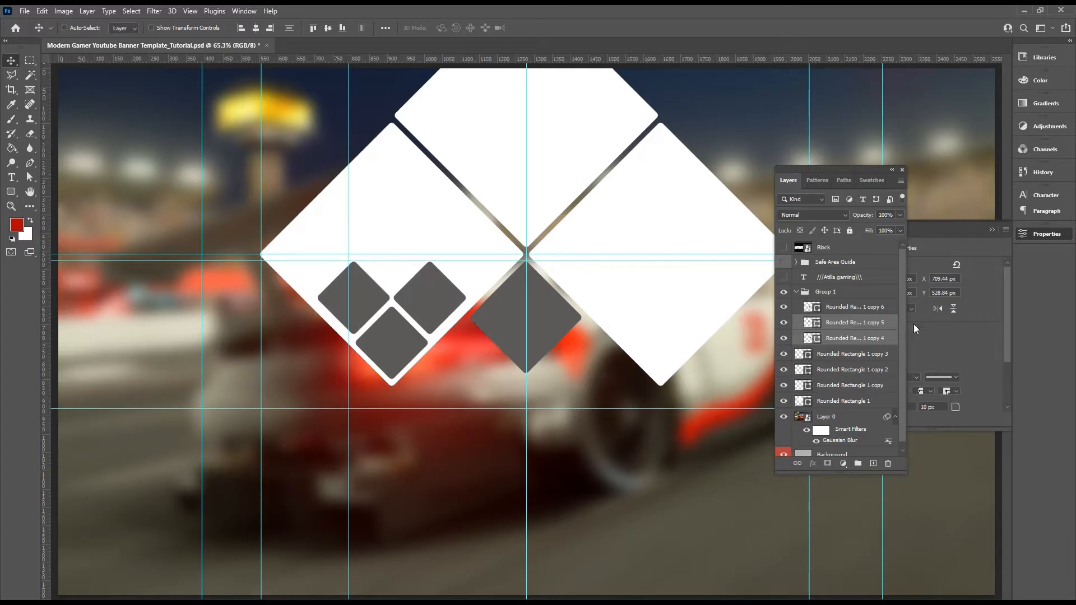
- Rename Group 1, which holds the three small gray diamonds, as "Left Images"
click(824, 292)
click(796, 292)
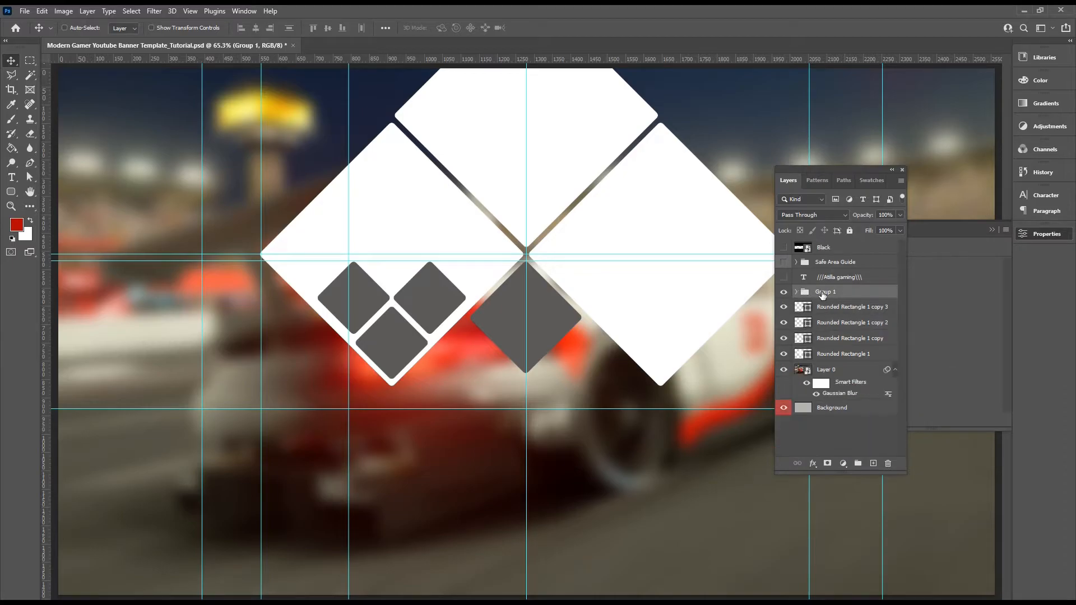
double_click(823, 293)
text(Left Images)
click(863, 296)
- Duplicate the Left Images group onto the matching lower part of the right white diamond, and collapse both groups
key(ctrl)
drag(439, 303, 708, 302)
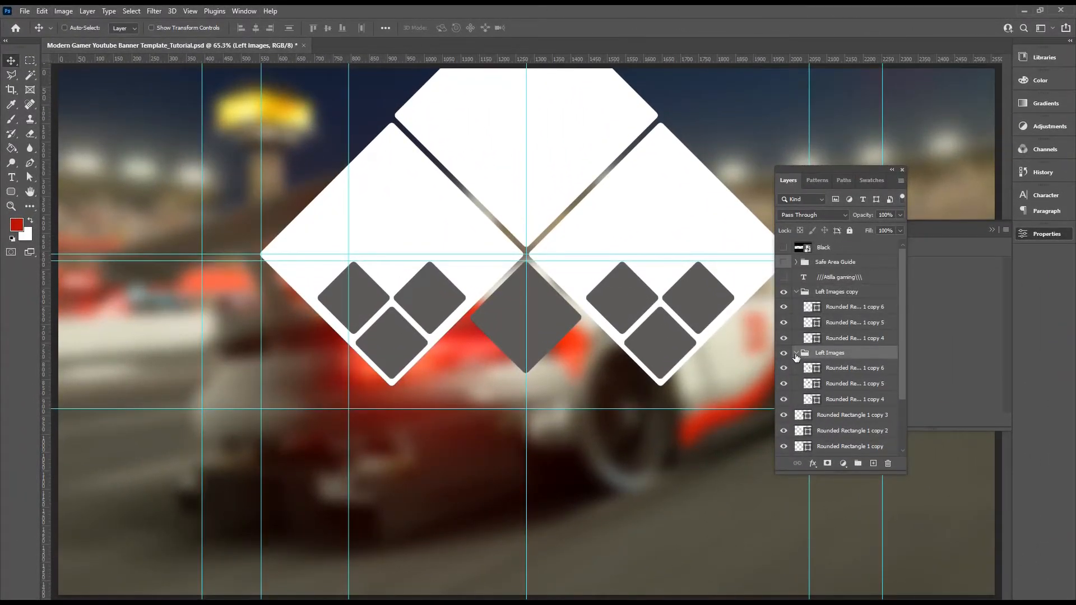
click(796, 353)
click(796, 292)
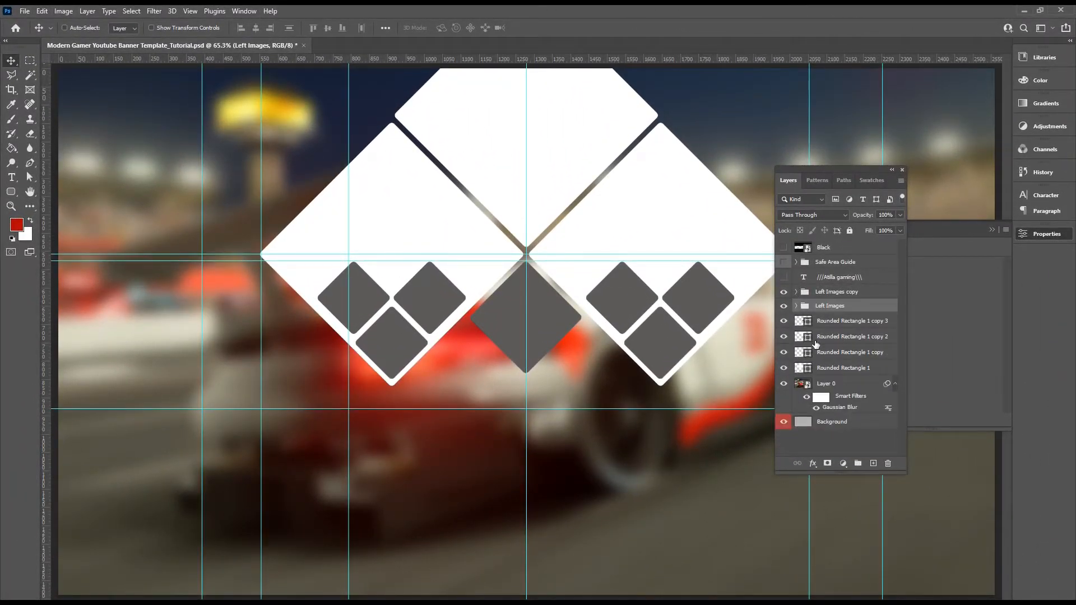
- Add an Inner Bevel with 875% depth, 7 px size and global light off to the left white diamond, Rounded Rectangle 1
click(783, 369)
click(784, 369)
click(784, 368)
click(784, 368)
click(830, 368)
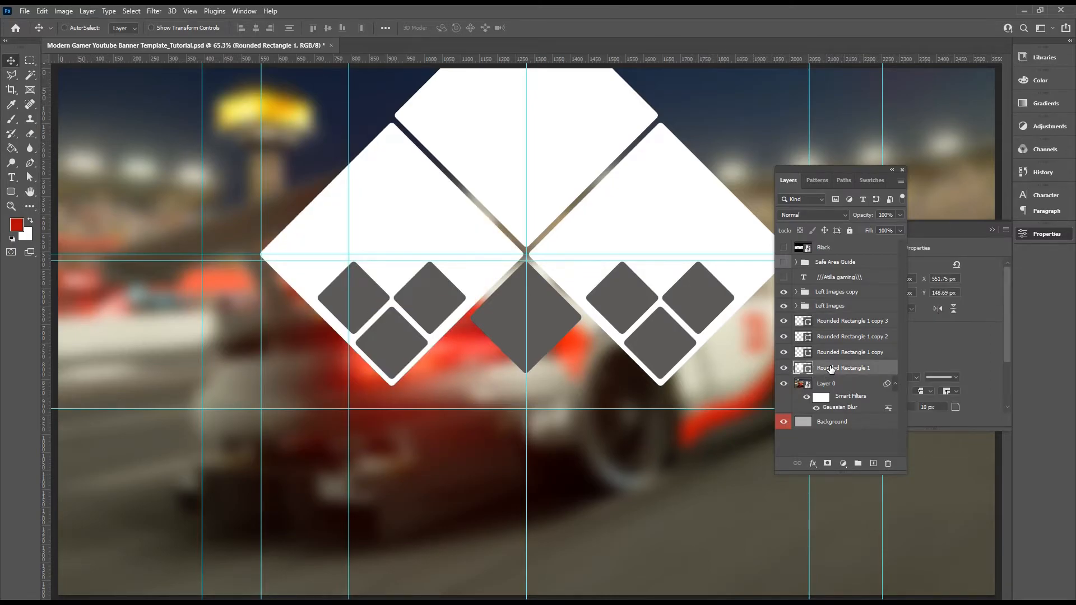
right_click(831, 368)
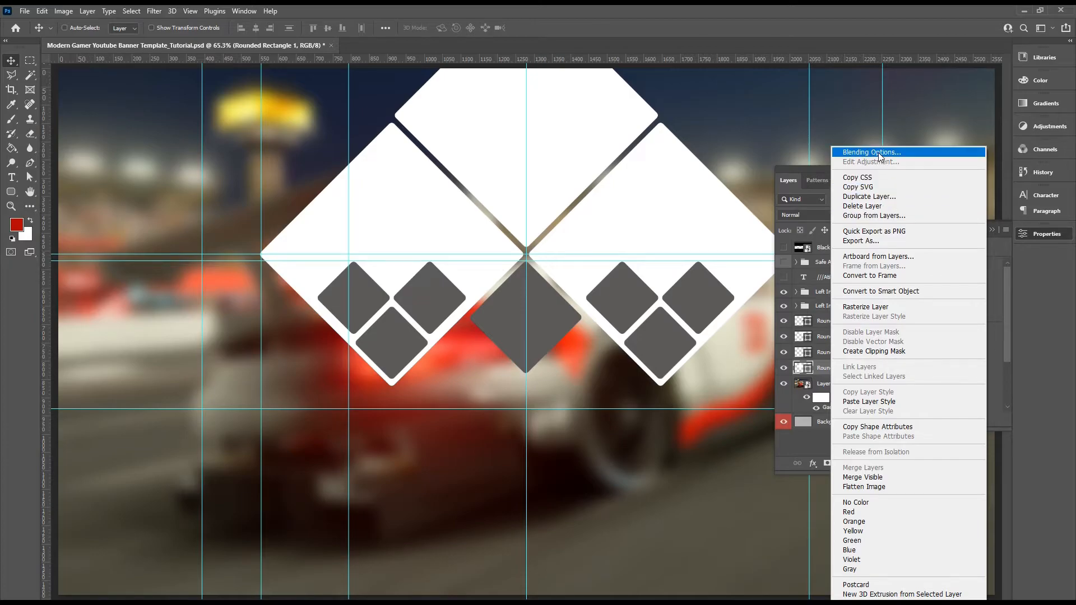
click(878, 154)
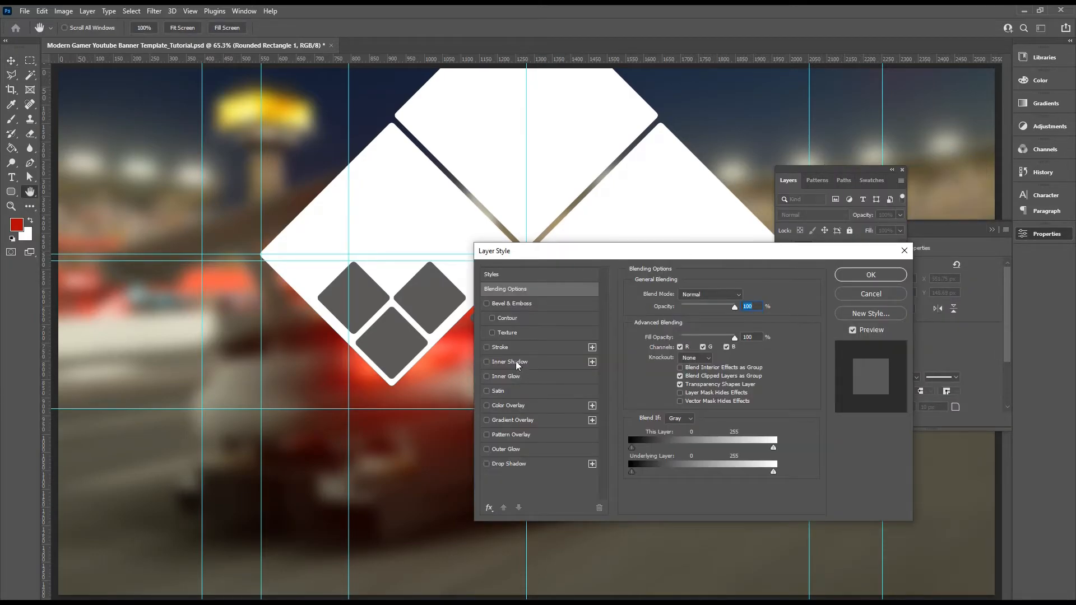
click(487, 304)
click(514, 304)
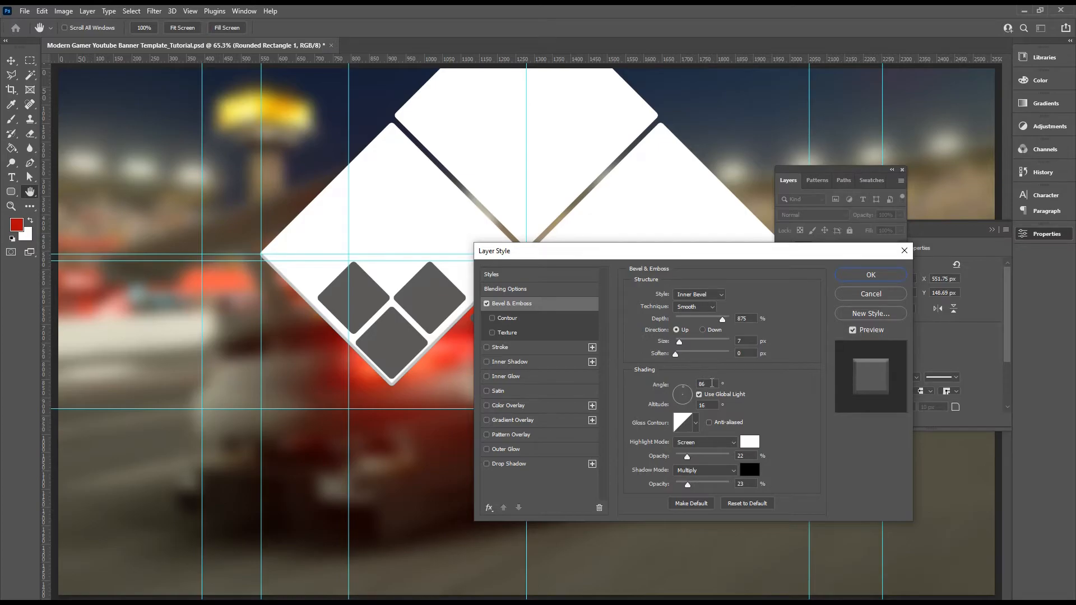
click(698, 395)
click(870, 275)
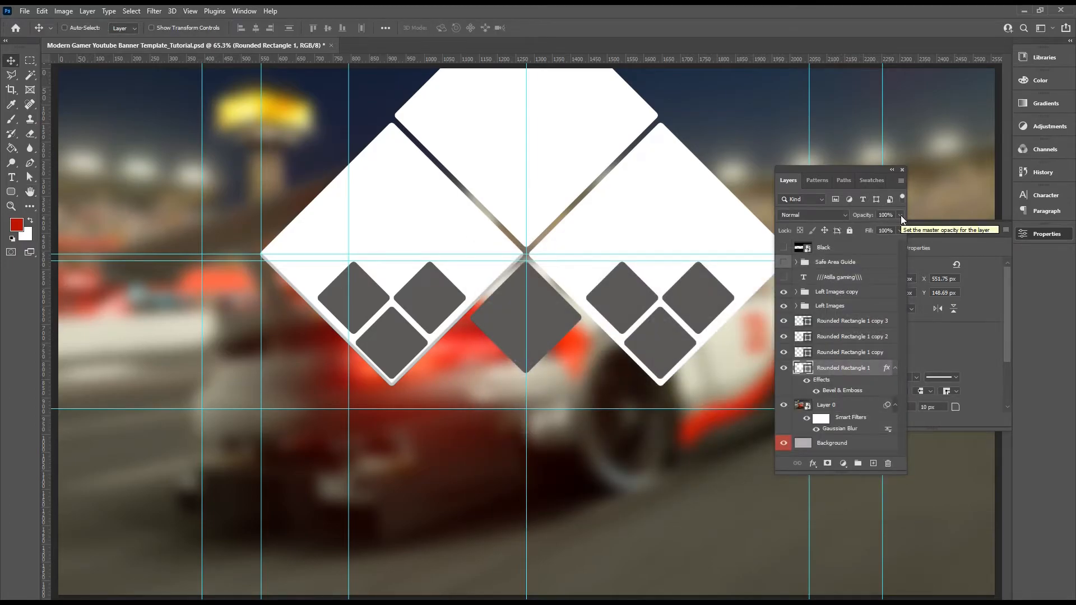
- Set the left white diamond's blend mode to Multiply and its layer opacity to 88%
click(900, 216)
drag(882, 227, 874, 228)
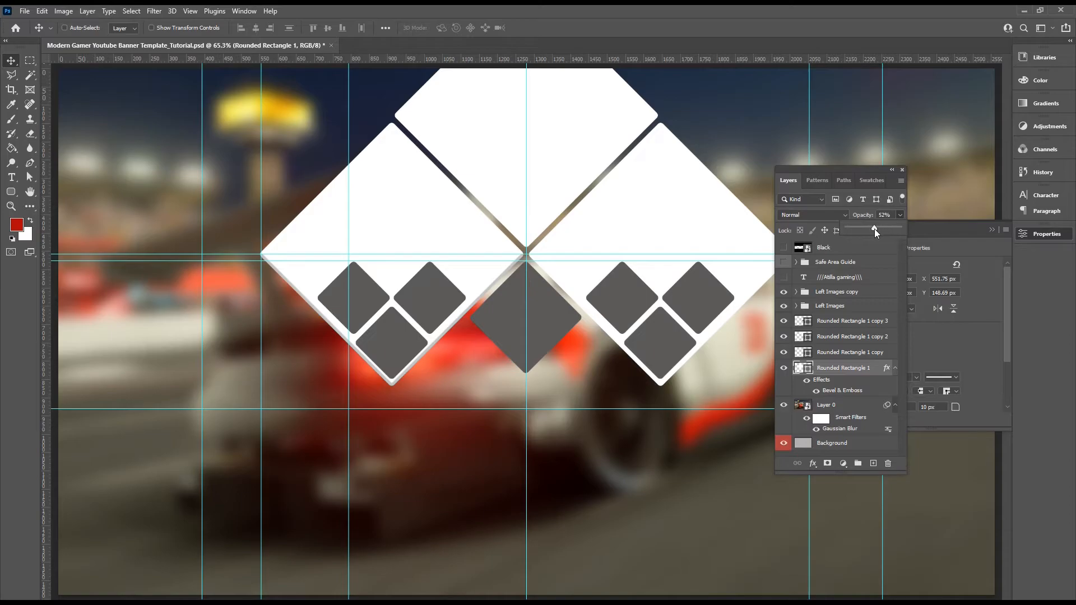
click(846, 216)
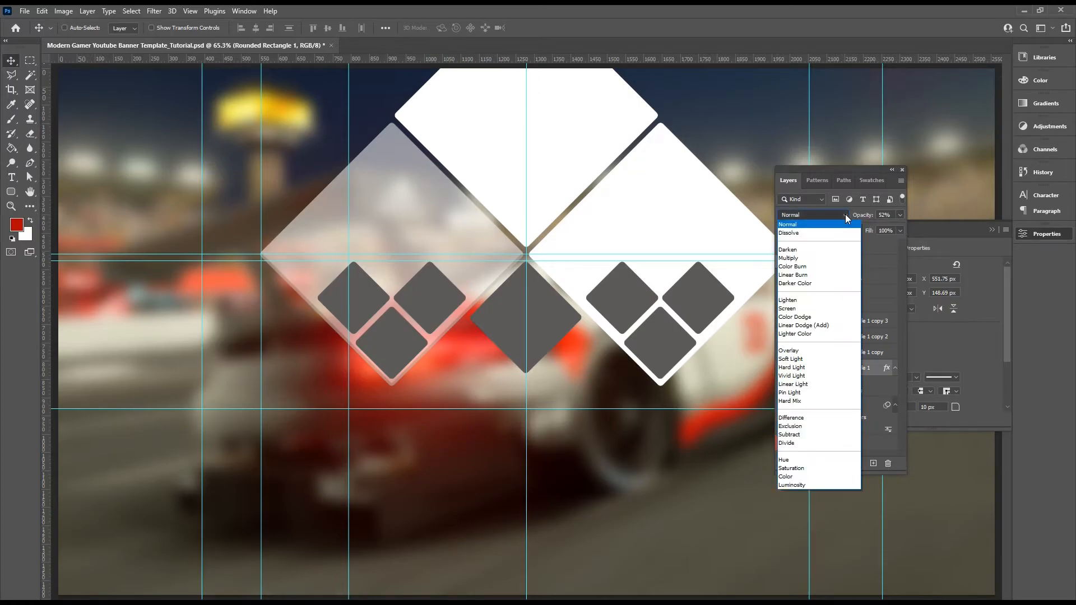
click(816, 258)
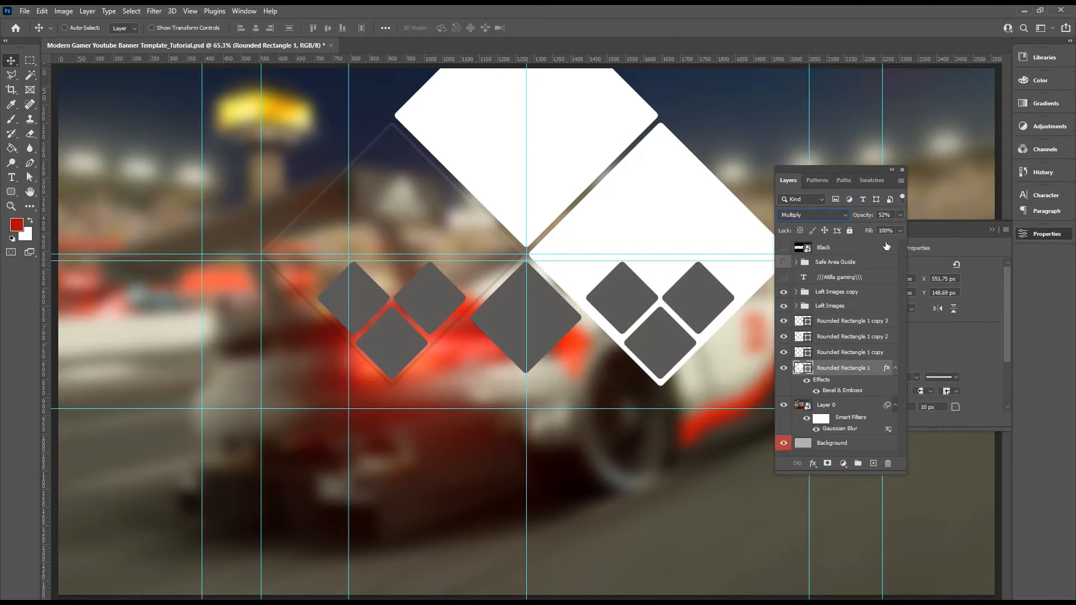
click(899, 214)
drag(885, 226, 902, 226)
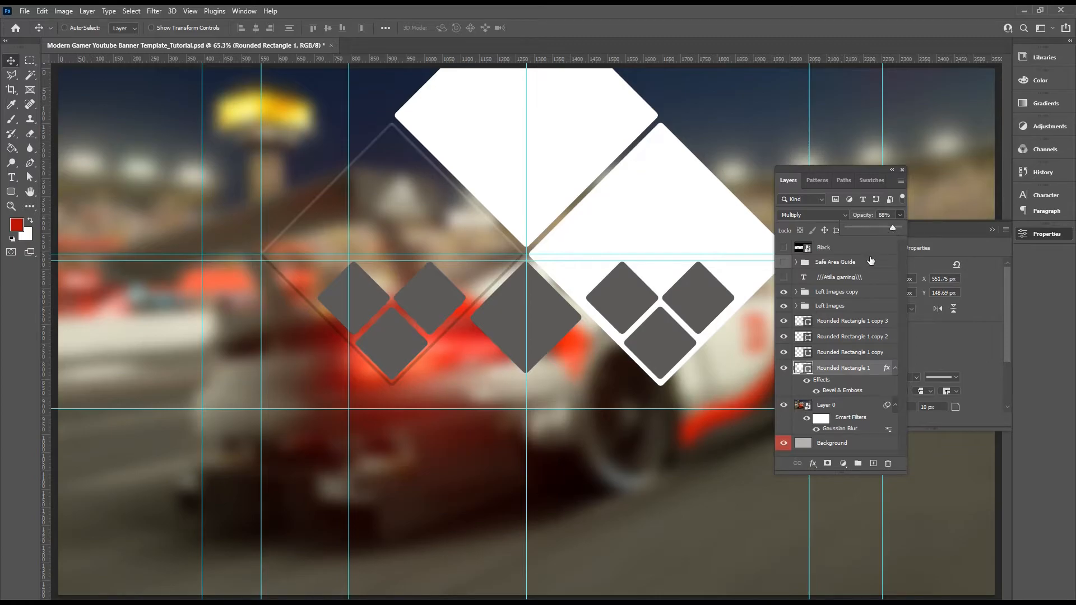
- Copy the layer style of Rounded Rectangle 1
click(844, 370)
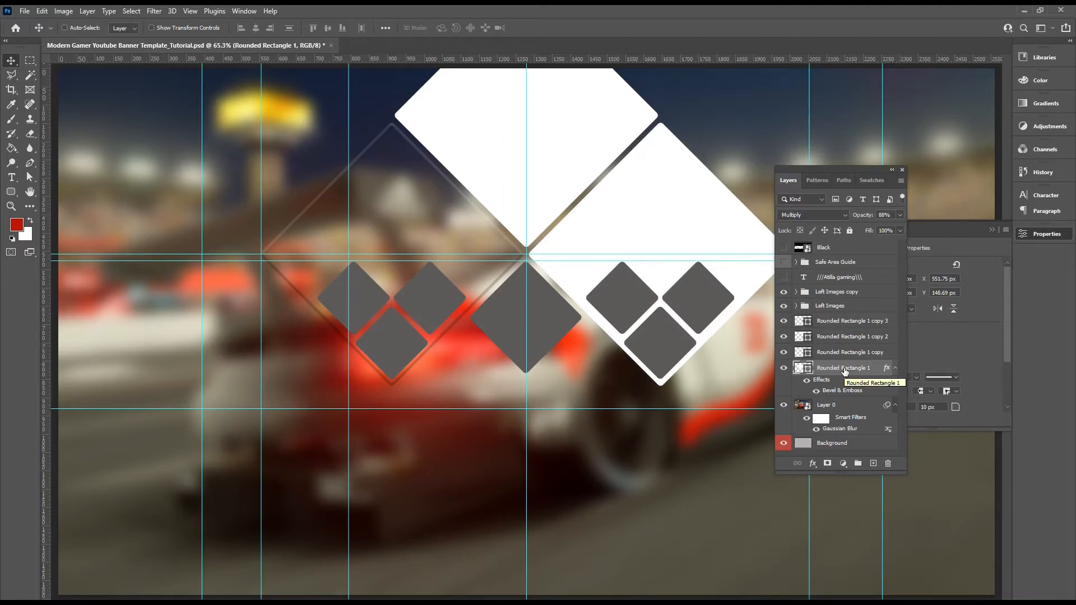
right_click(845, 370)
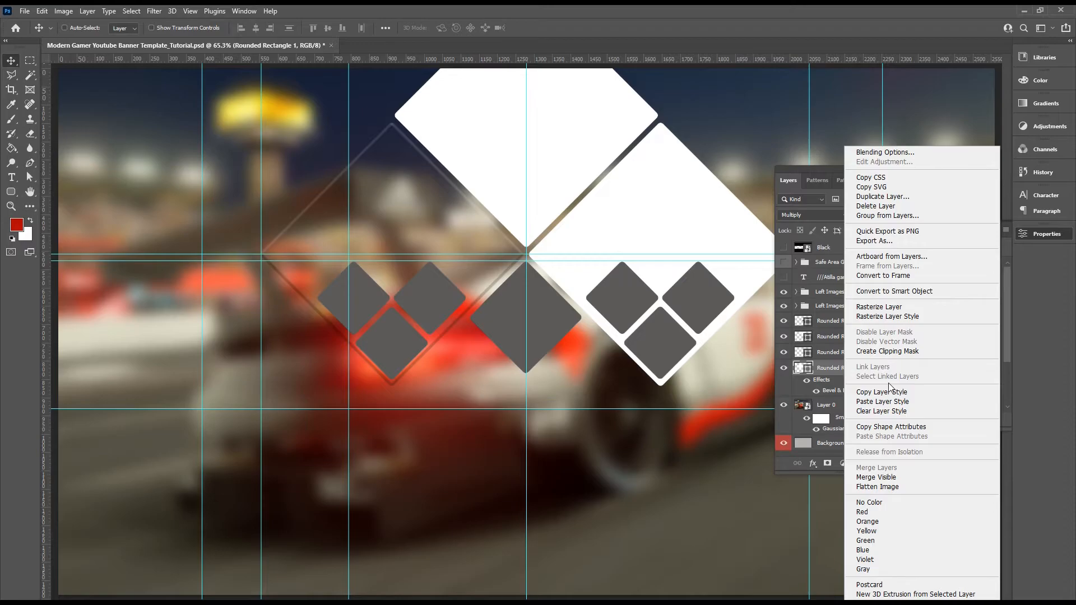
click(826, 368)
right_click(826, 367)
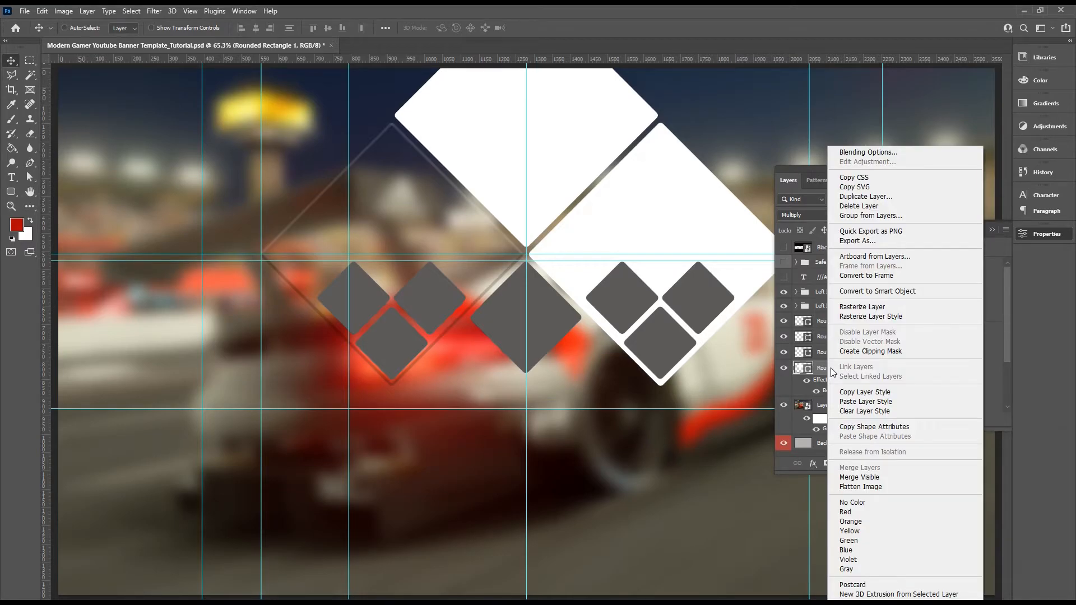
click(875, 392)
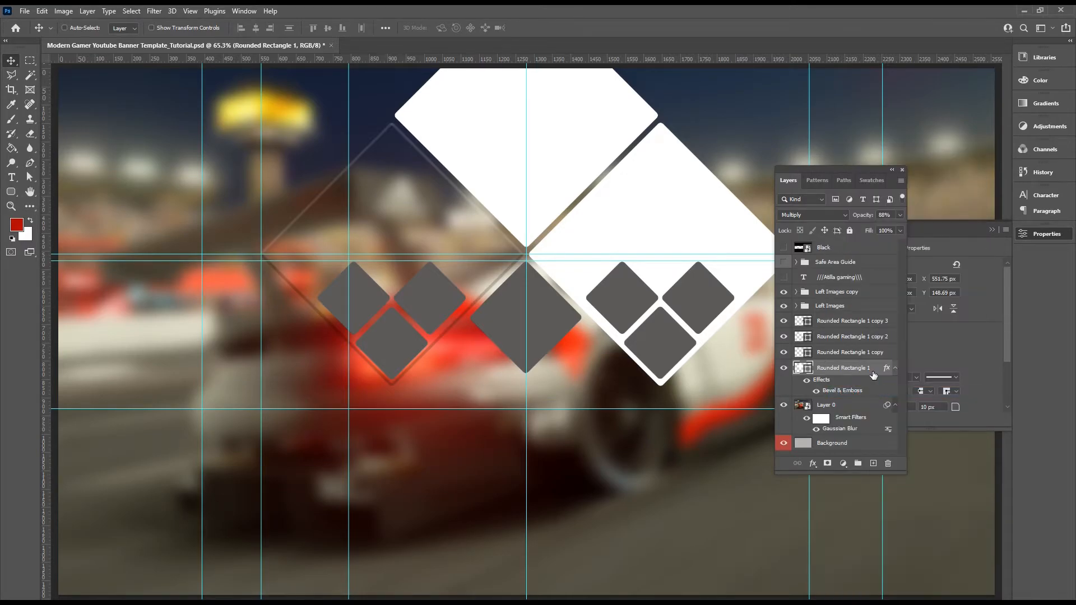
- Paste the copied layer style onto both remaining white diamonds, Rounded Rectangle 1 copy and Rounded Rectangle 1 copy 2
click(825, 352)
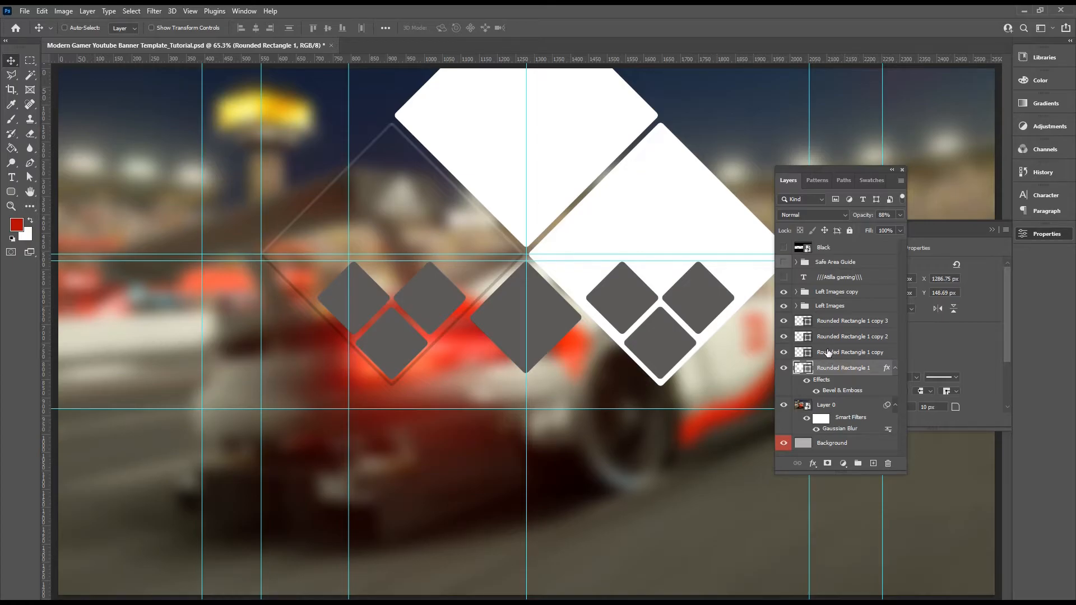
click(784, 352)
click(784, 351)
click(785, 337)
click(784, 337)
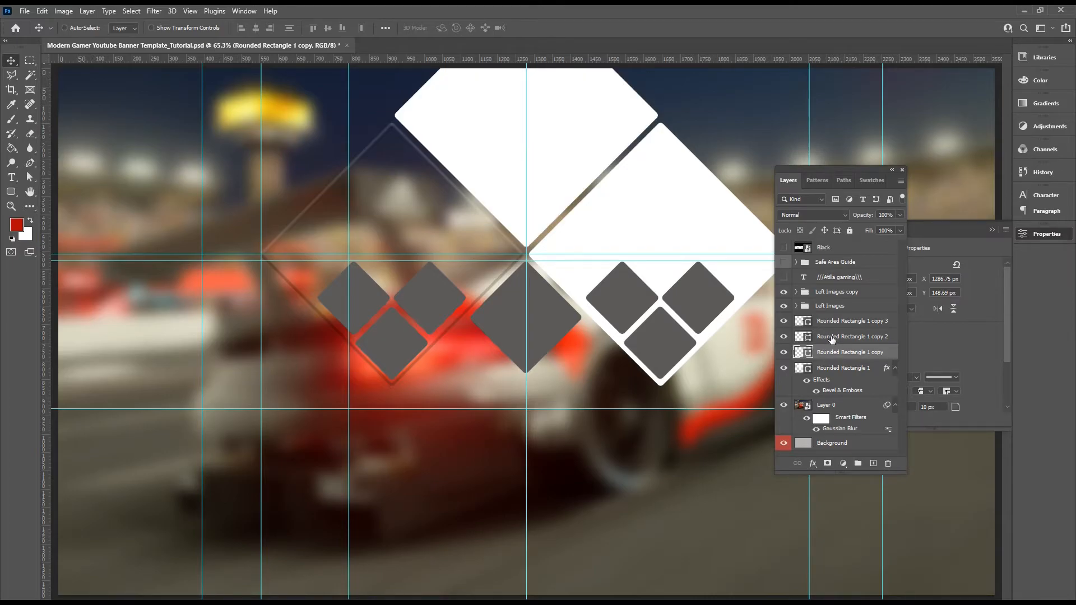
shift+click(833, 338)
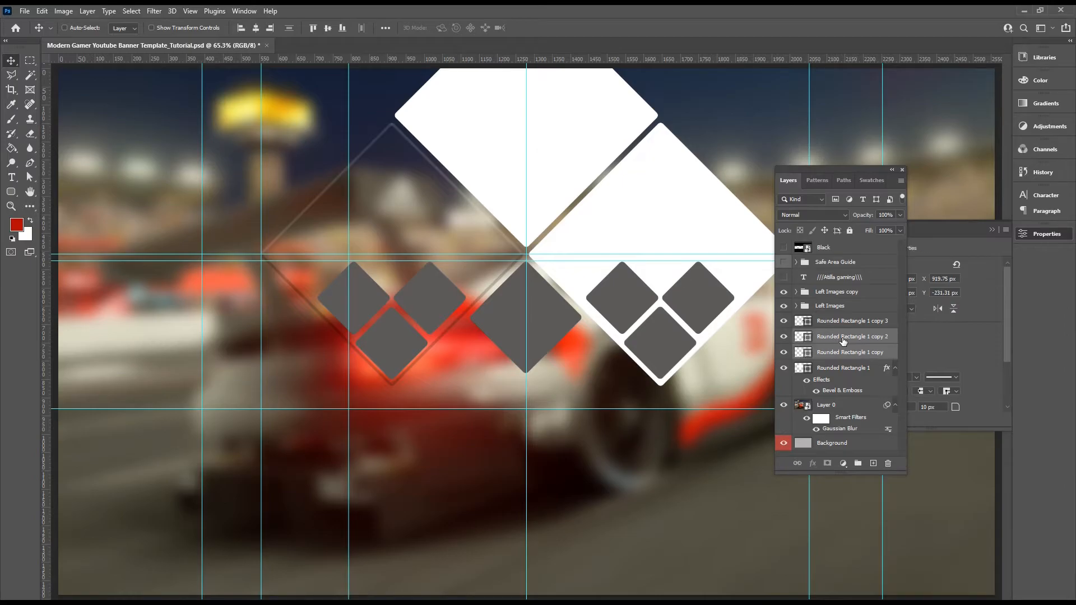
right_click(841, 338)
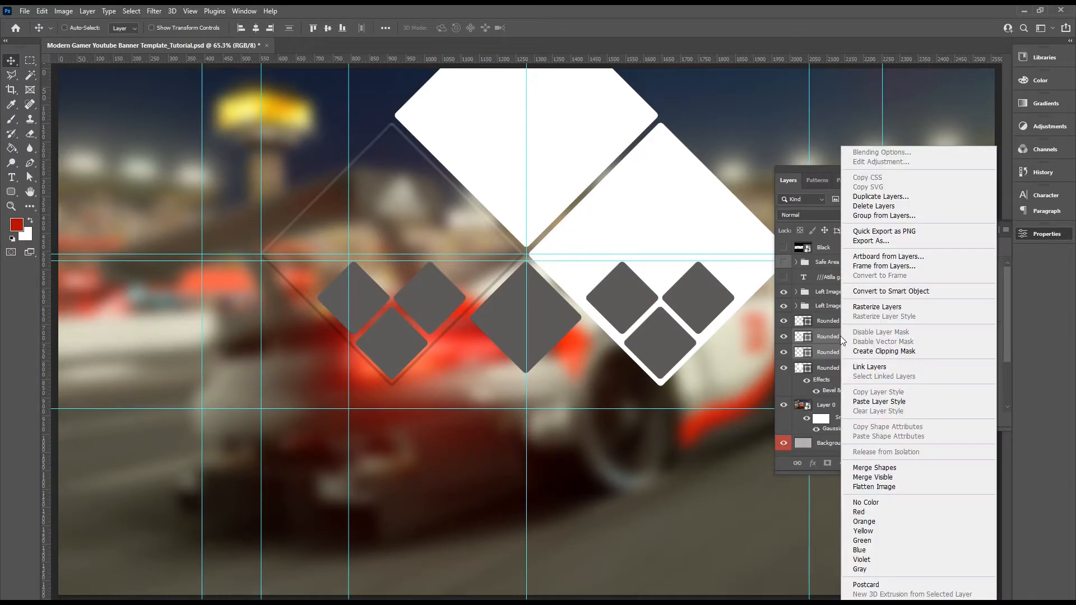
click(899, 402)
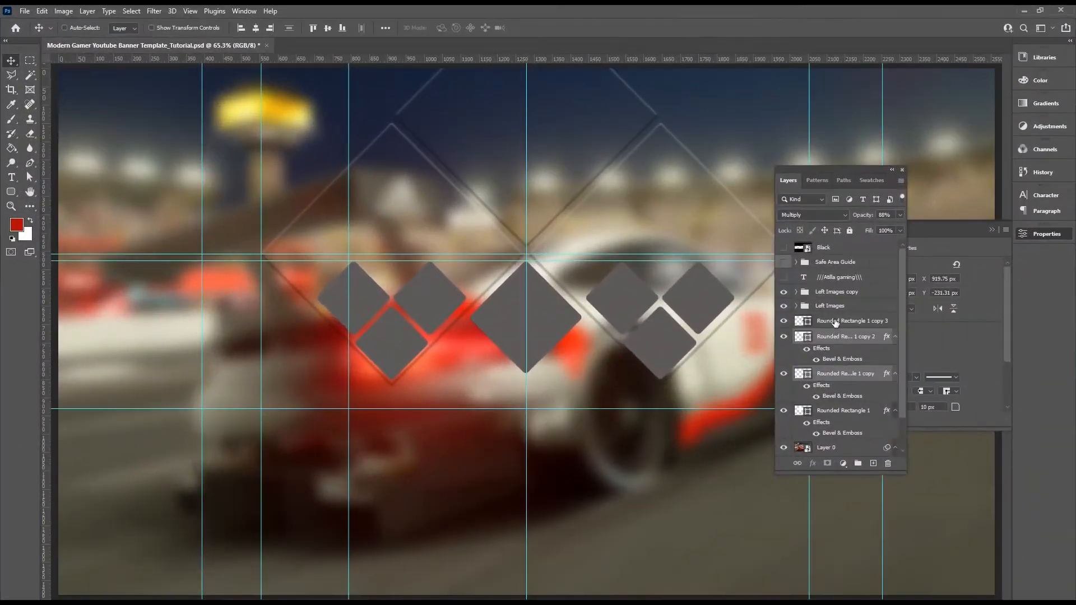
- Move the center gray diamond's layer above the Left Images copy group and rename it "Image or Logo"
drag(834, 321, 862, 285)
drag(854, 287, 859, 283)
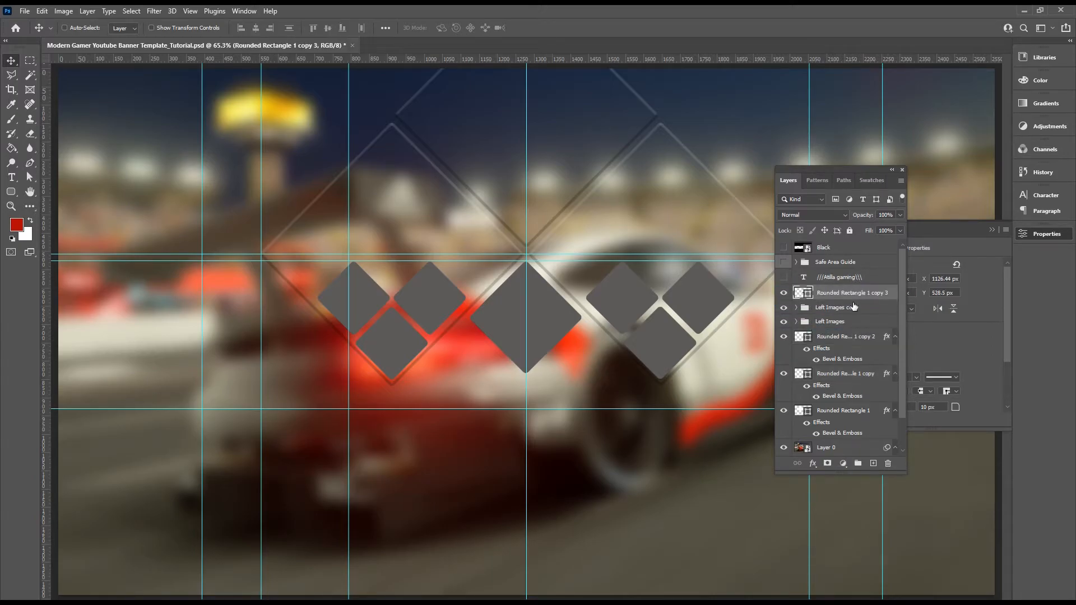
double_click(836, 294)
text(Image)
key(ctrl+a)
text(I)
key(Return)
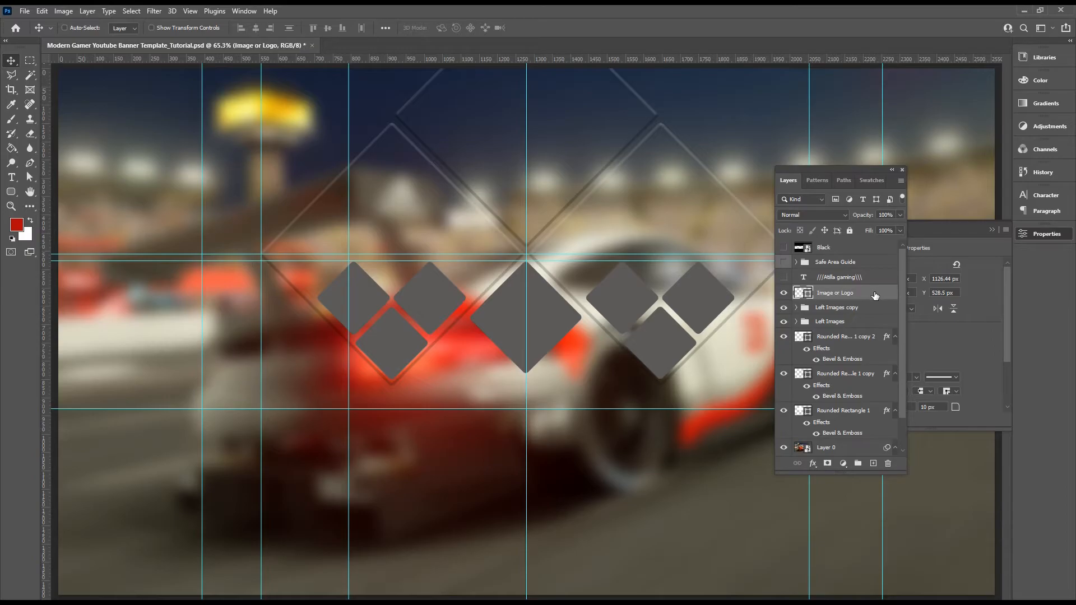
click(25, 12)
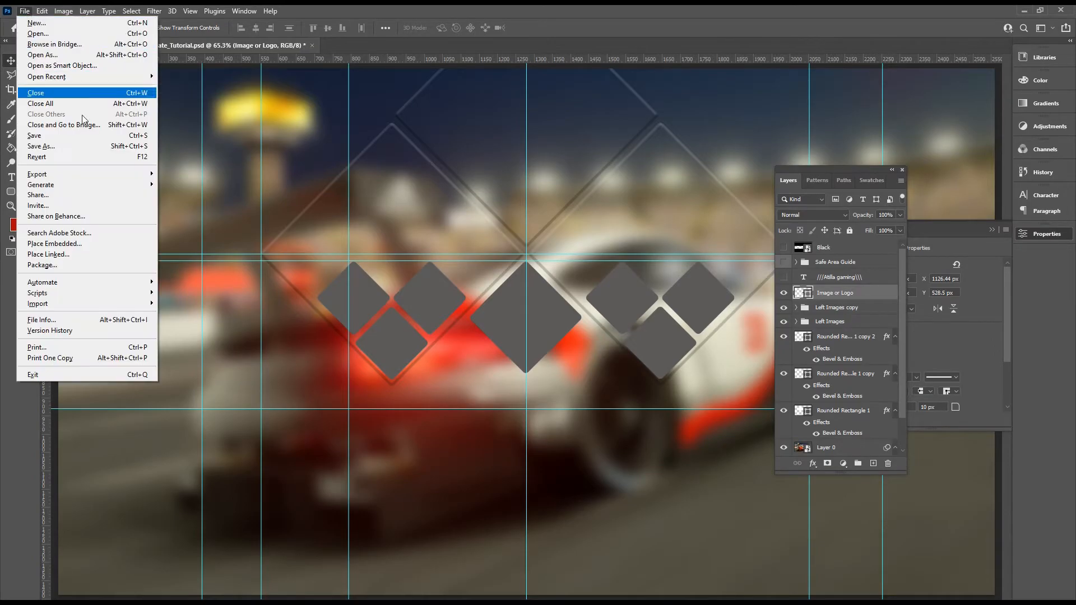
click(77, 245)
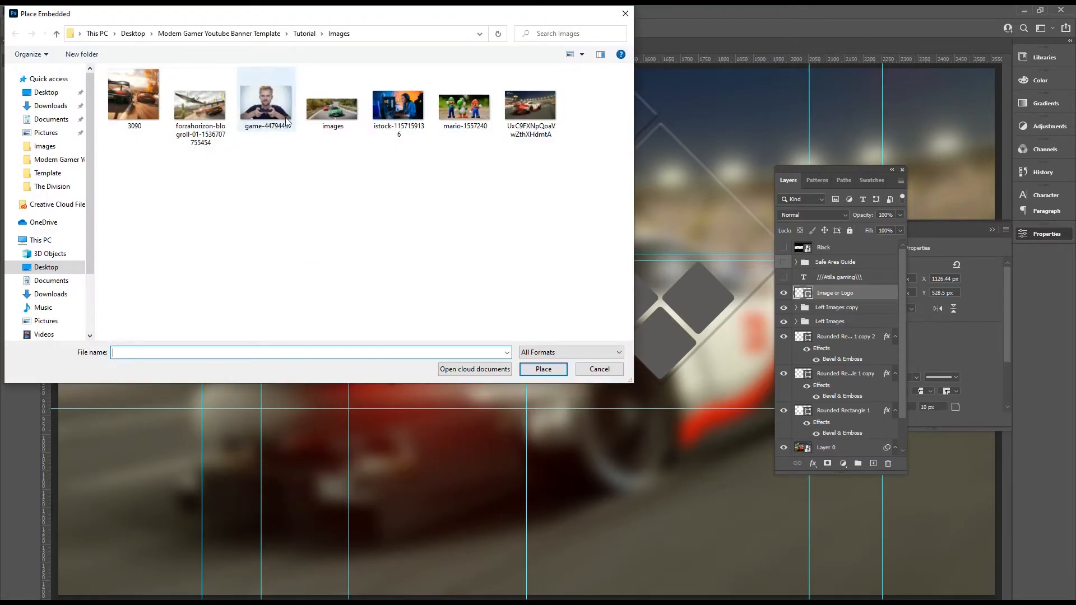
click(398, 107)
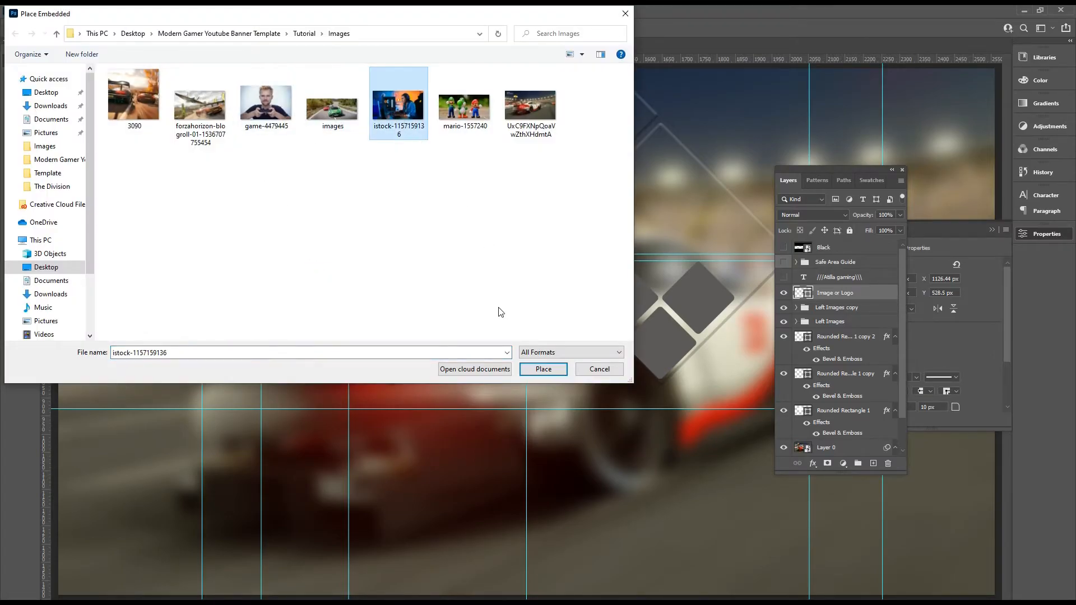
click(543, 369)
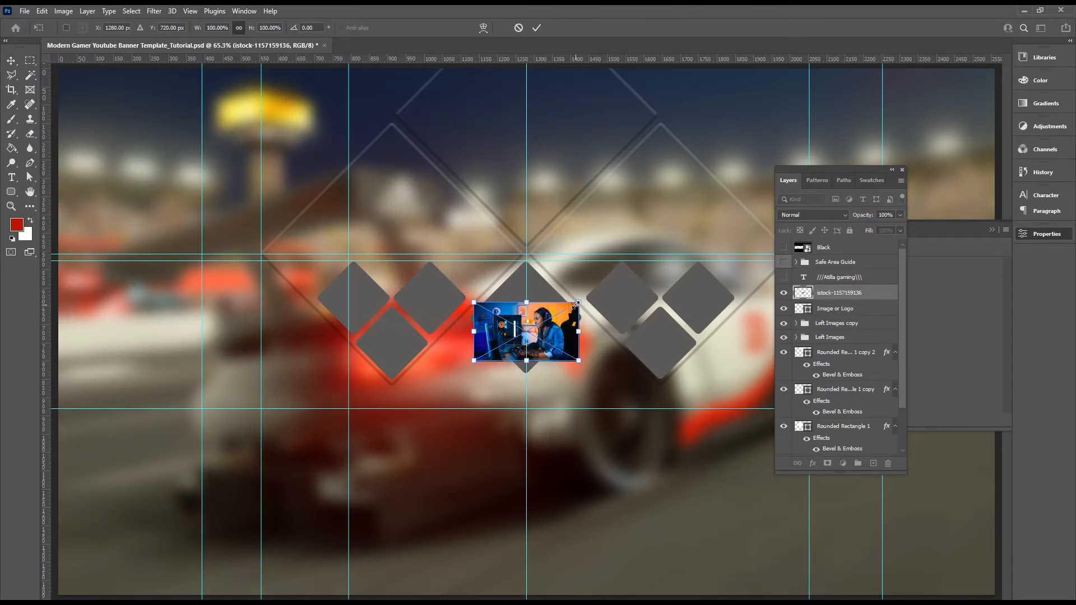
drag(578, 303, 654, 260)
drag(474, 359, 446, 377)
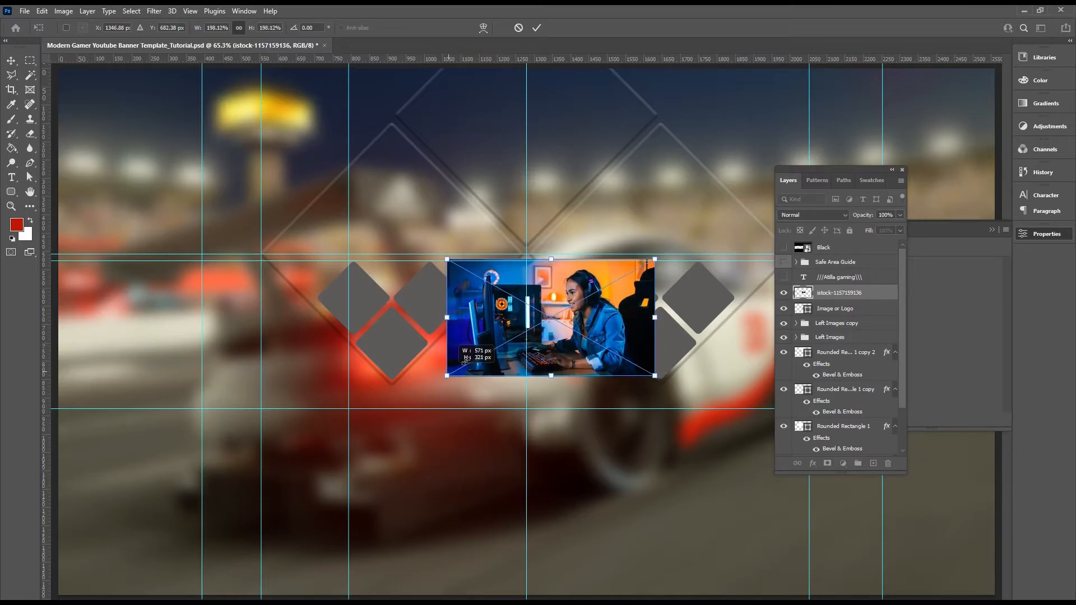
click(11, 61)
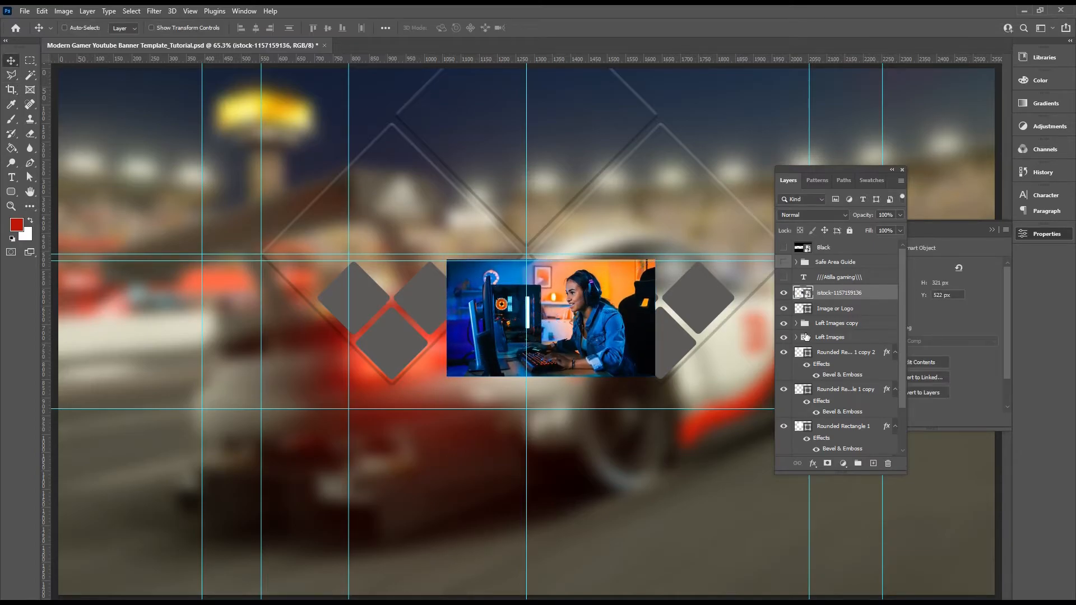
- Clip the placed photo to the Image or Logo diamond, and scale it to about 189.5% with the woman framed inside the diamond
drag(843, 294, 833, 297)
alt+click(832, 297)
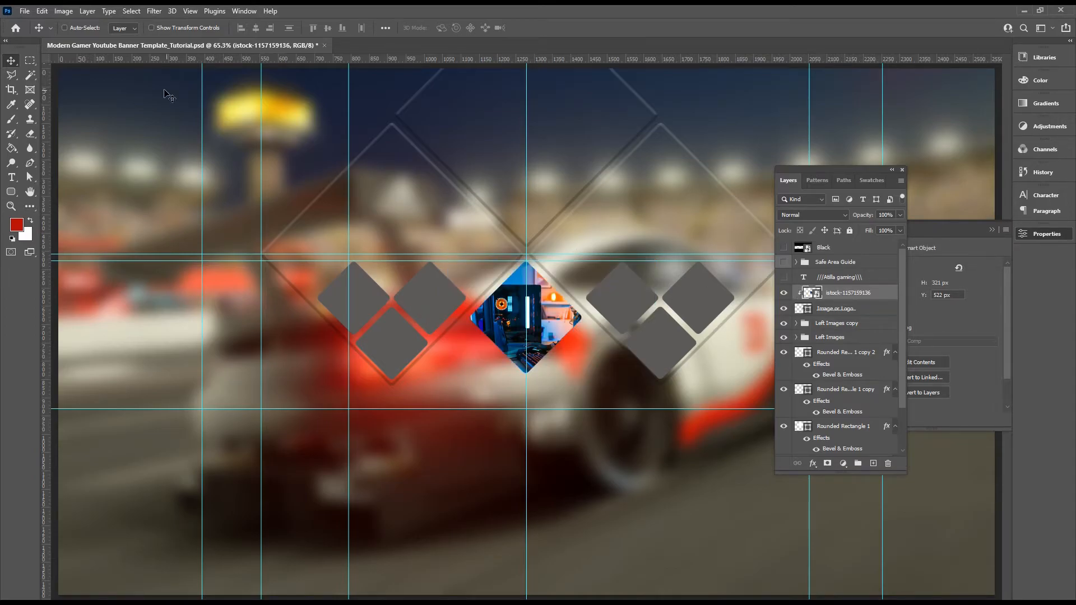
click(42, 11)
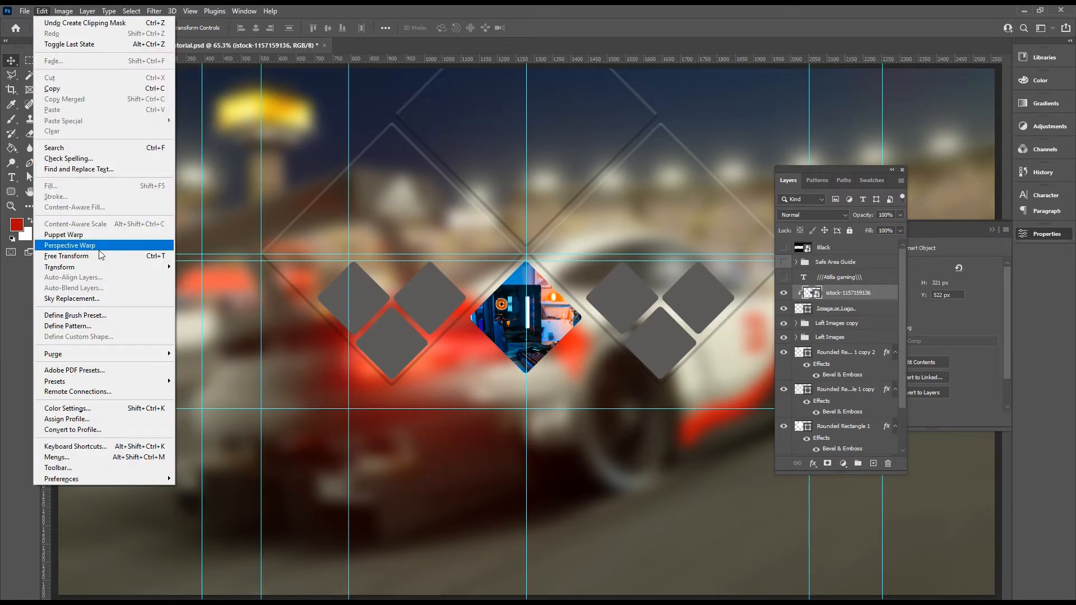
mouse_move(92, 268)
click(210, 285)
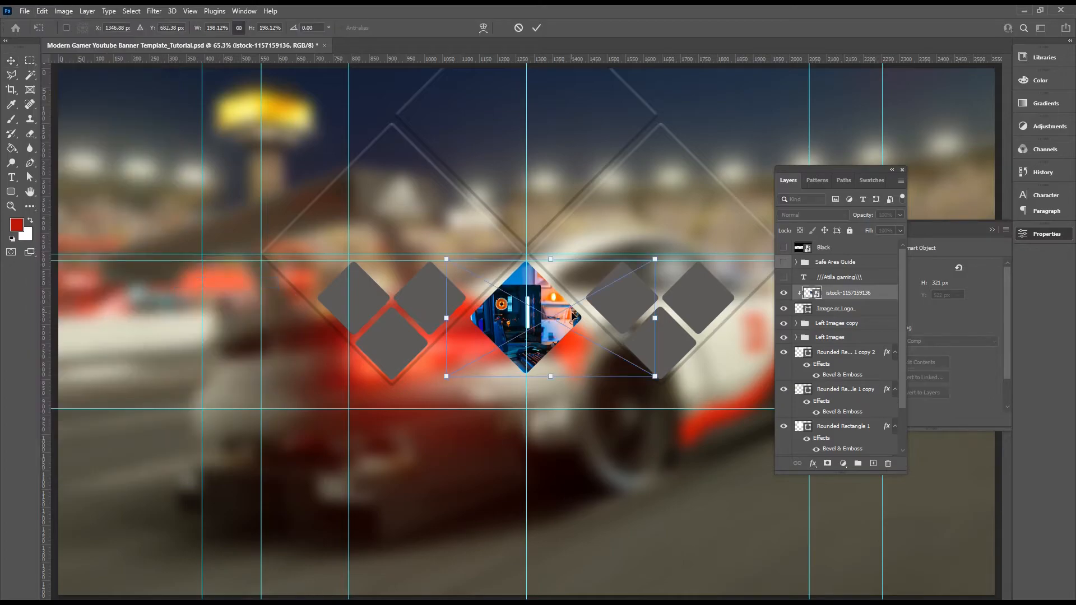
drag(613, 279, 566, 278)
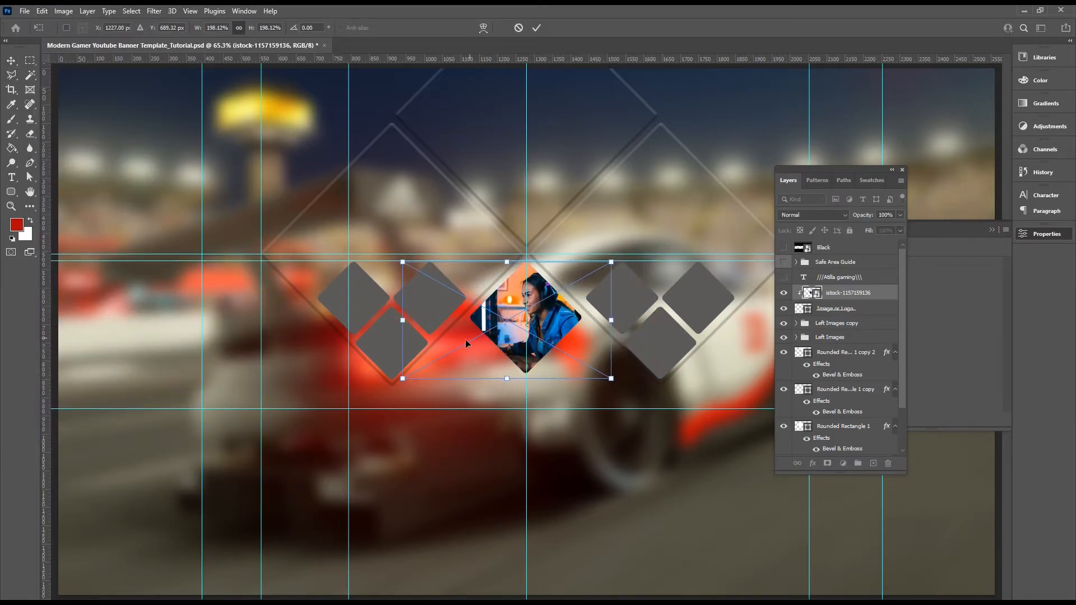
drag(402, 379, 413, 373)
drag(544, 325, 533, 324)
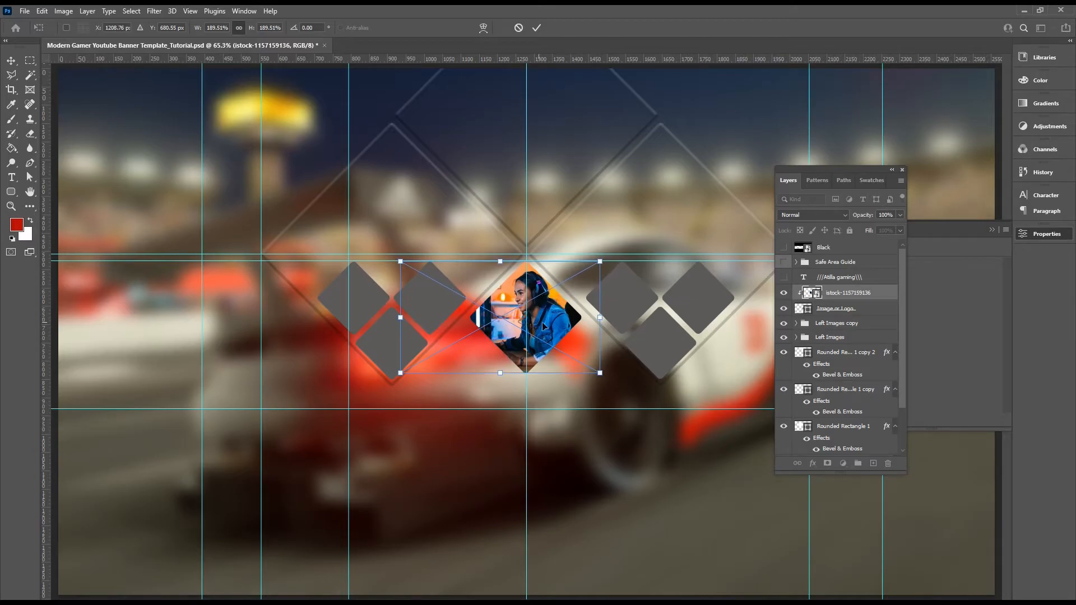
click(11, 60)
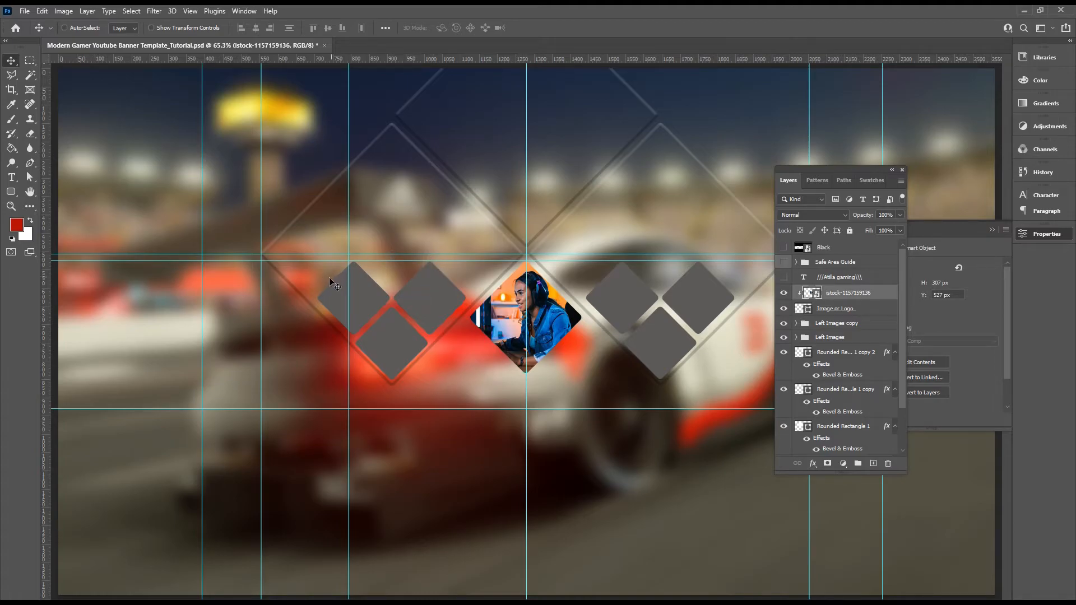
- Convert the three gray diamond layers in the Left Images group into one smart object and check it by toggling its visibility
click(796, 337)
click(835, 383)
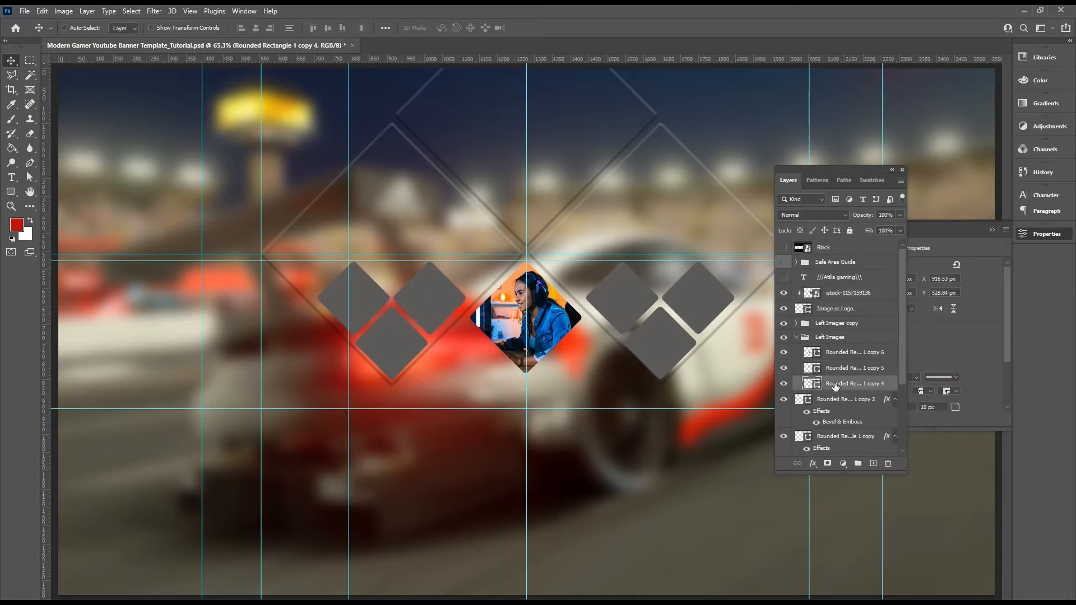
shift+click(846, 352)
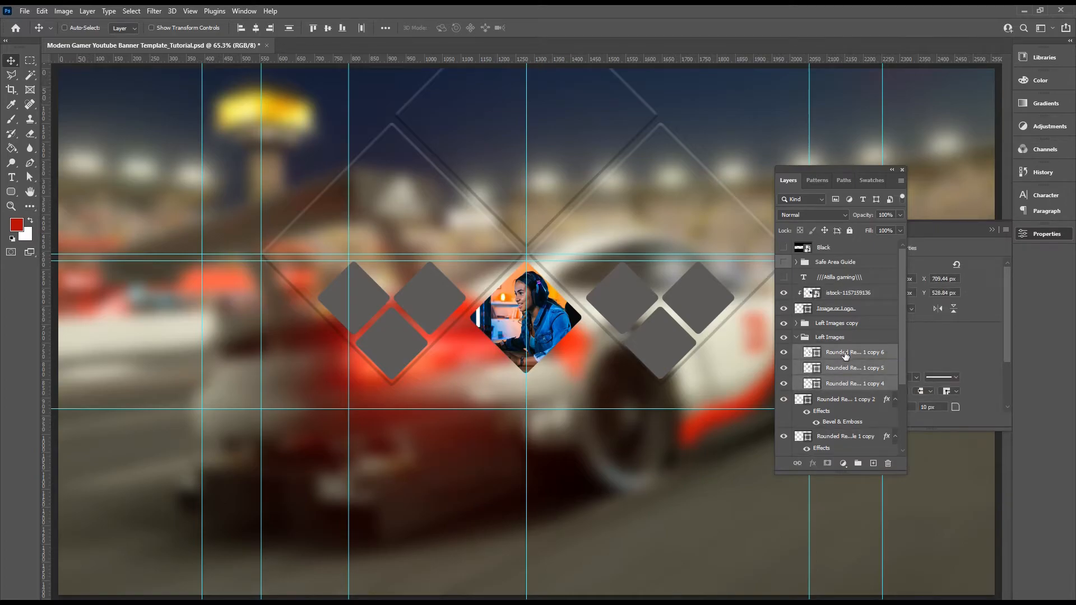
right_click(846, 355)
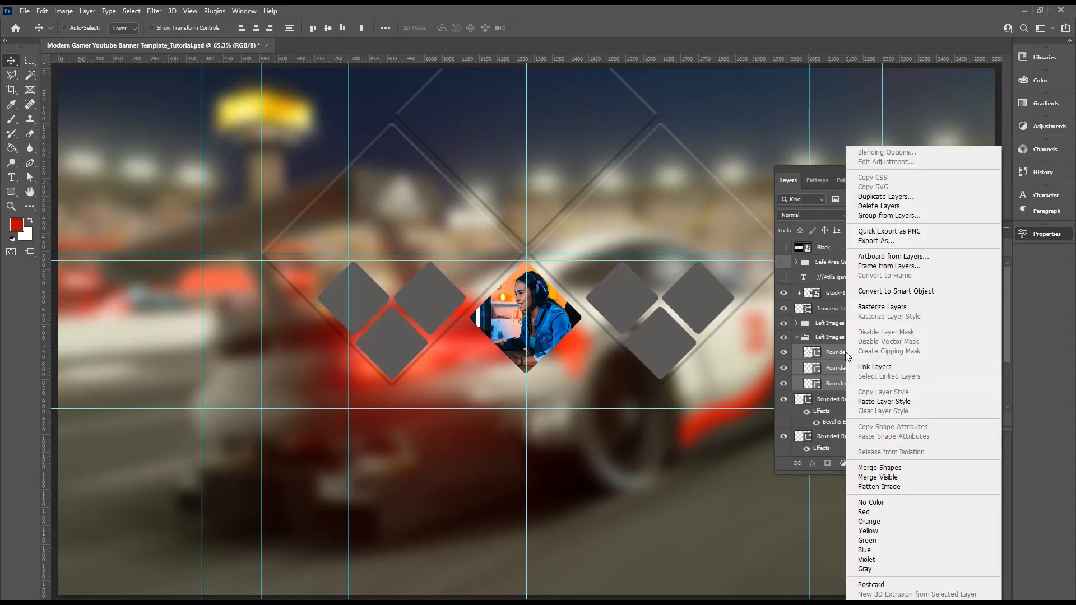
click(898, 292)
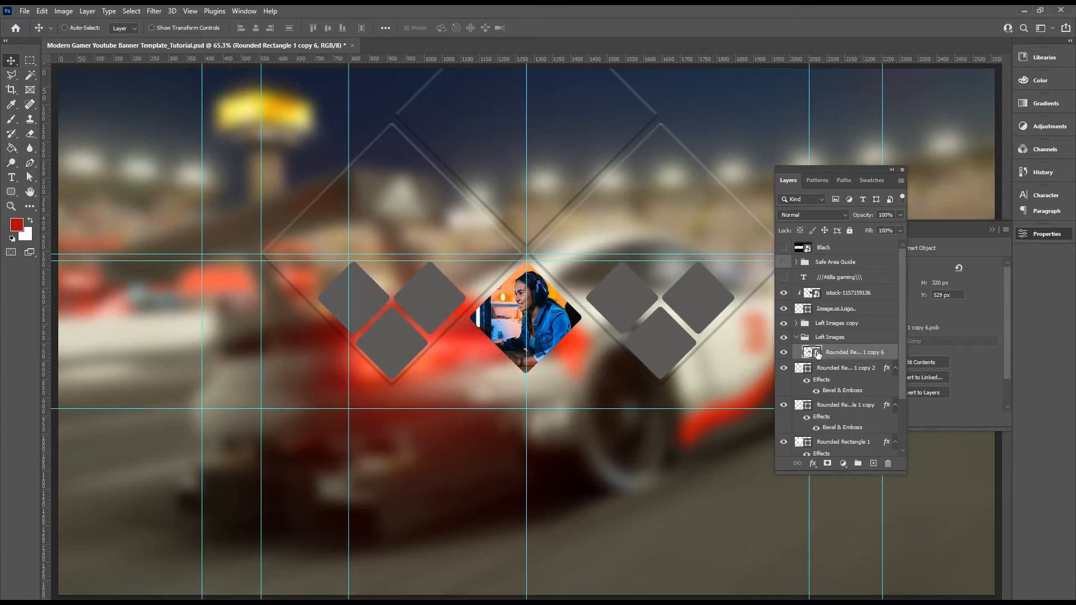
click(784, 354)
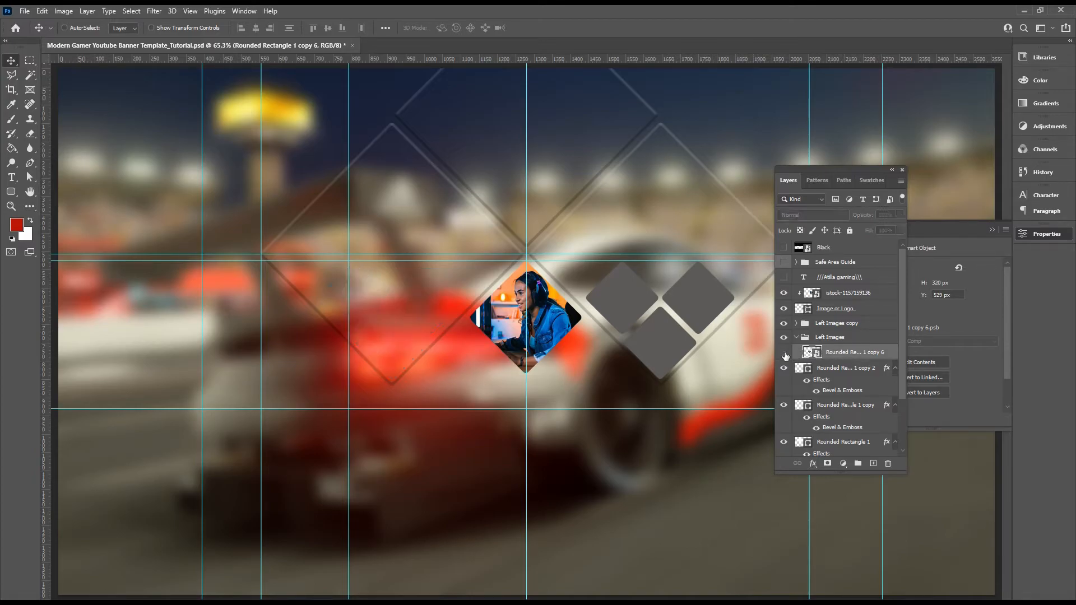
click(784, 353)
click(785, 354)
click(784, 353)
click(24, 11)
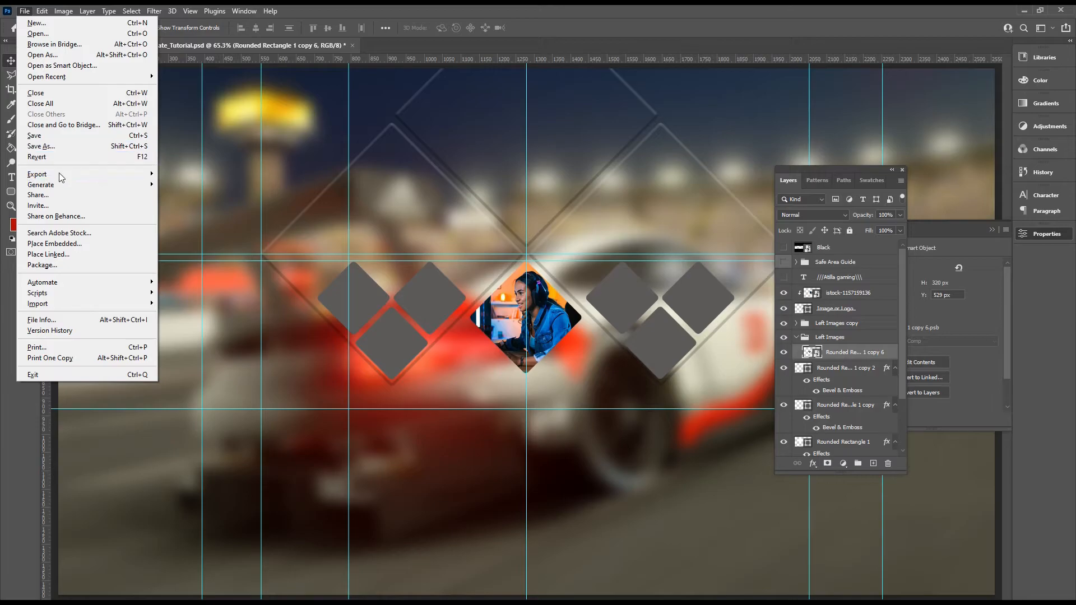
click(77, 247)
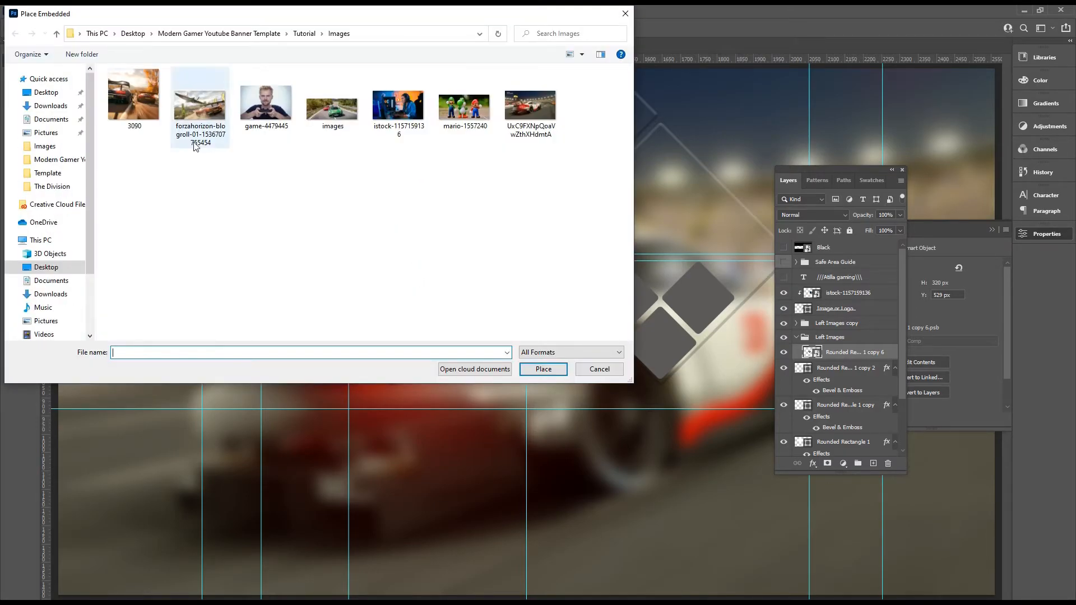
double_click(199, 103)
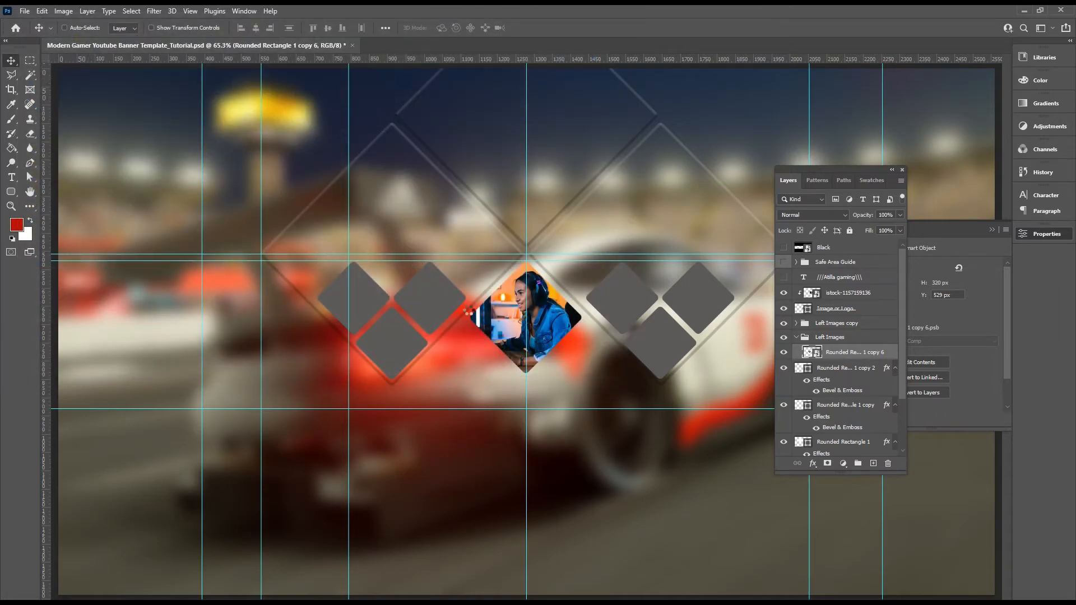
drag(573, 371, 439, 357)
click(12, 61)
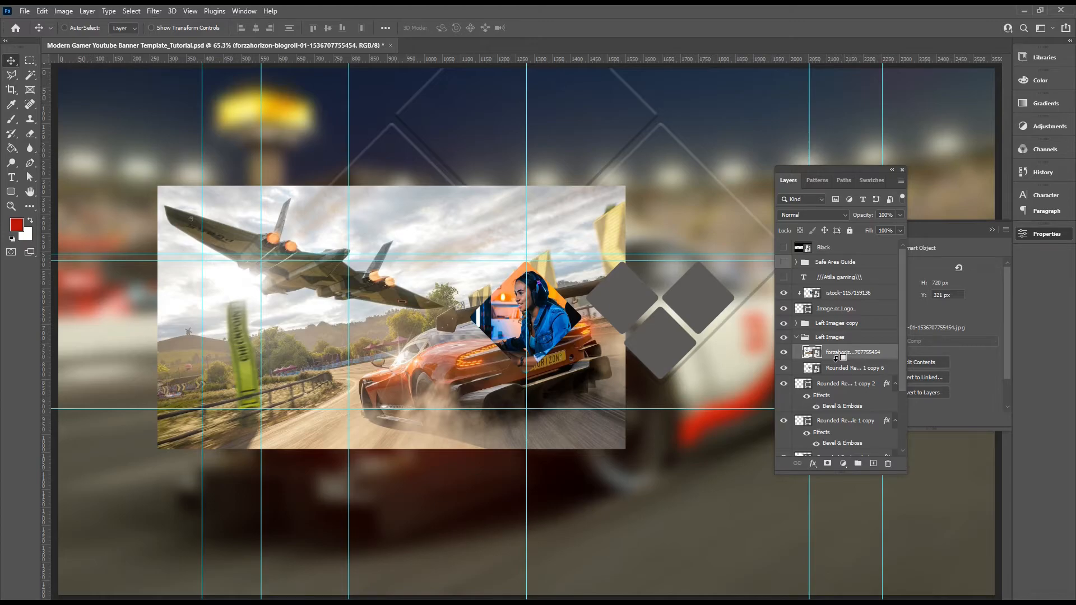
alt+click(836, 358)
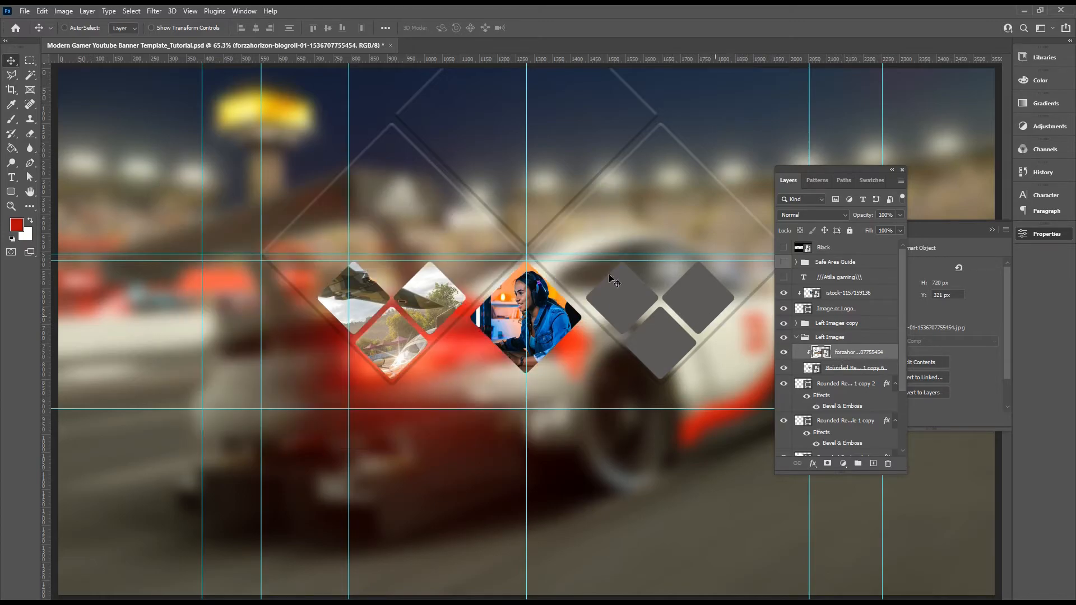
- Scale the clipped Forza Horizon photo to about 44.87% and position it so the plane and orange car show inside the three left diamonds
click(40, 11)
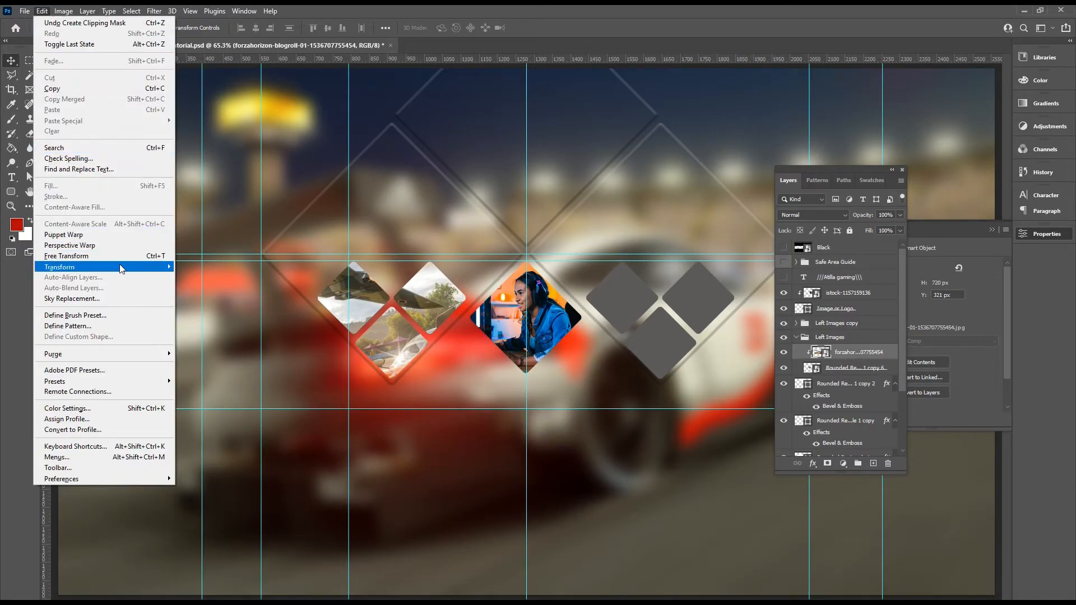
mouse_move(123, 268)
click(191, 284)
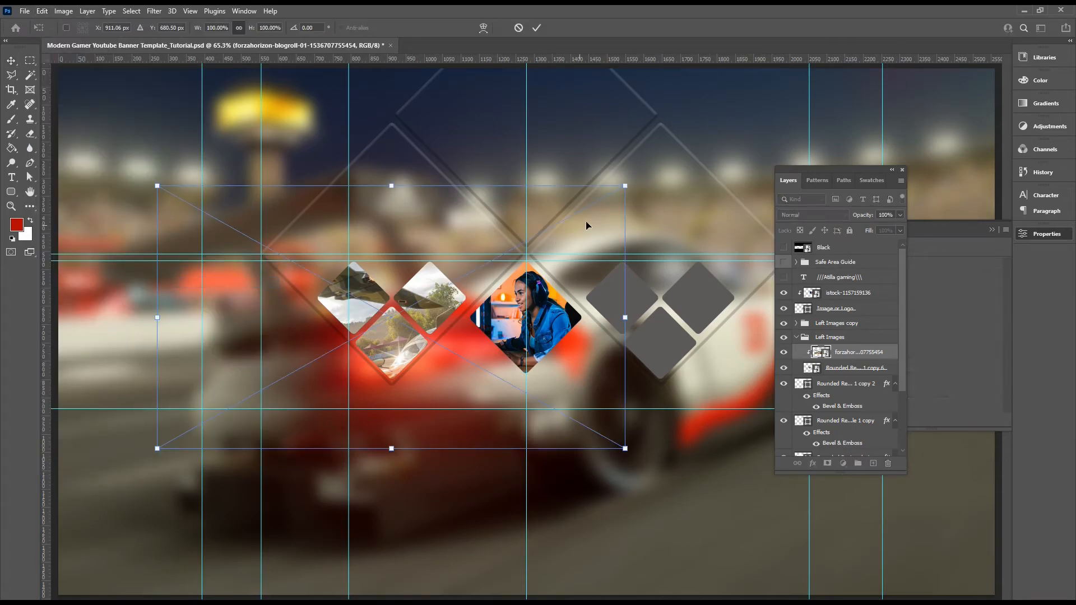
drag(625, 186, 529, 239)
drag(530, 448, 472, 399)
drag(164, 411, 267, 353)
drag(356, 322, 370, 346)
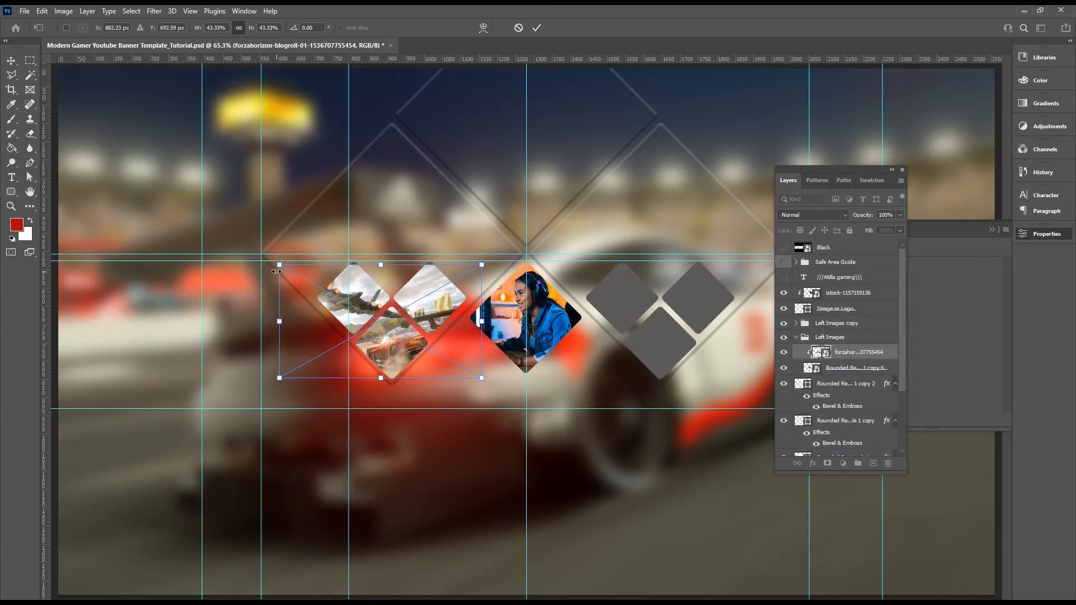
drag(278, 264, 272, 260)
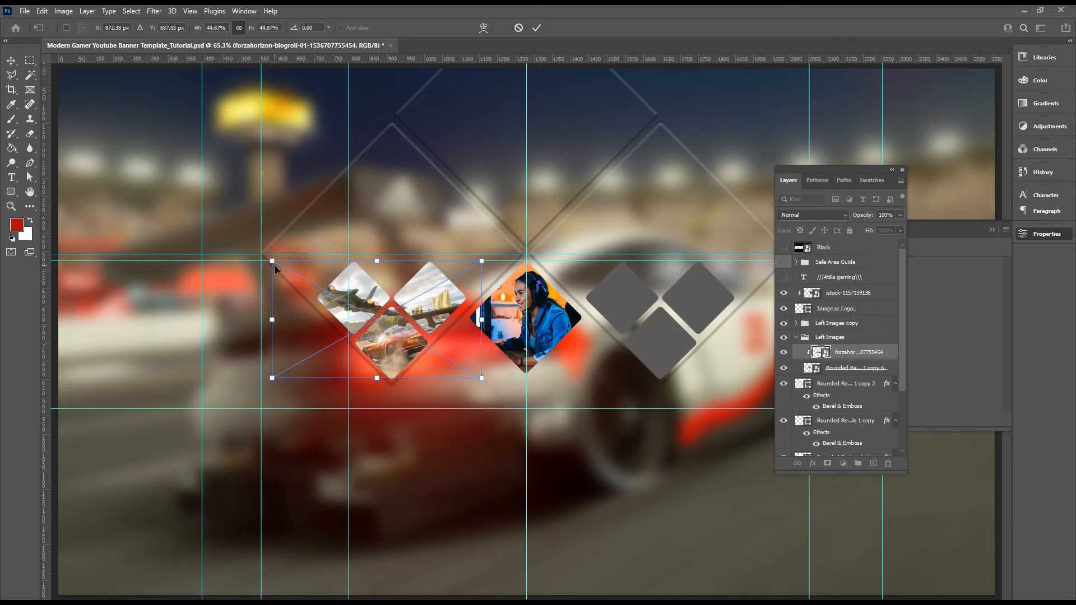
click(12, 60)
drag(394, 346, 399, 337)
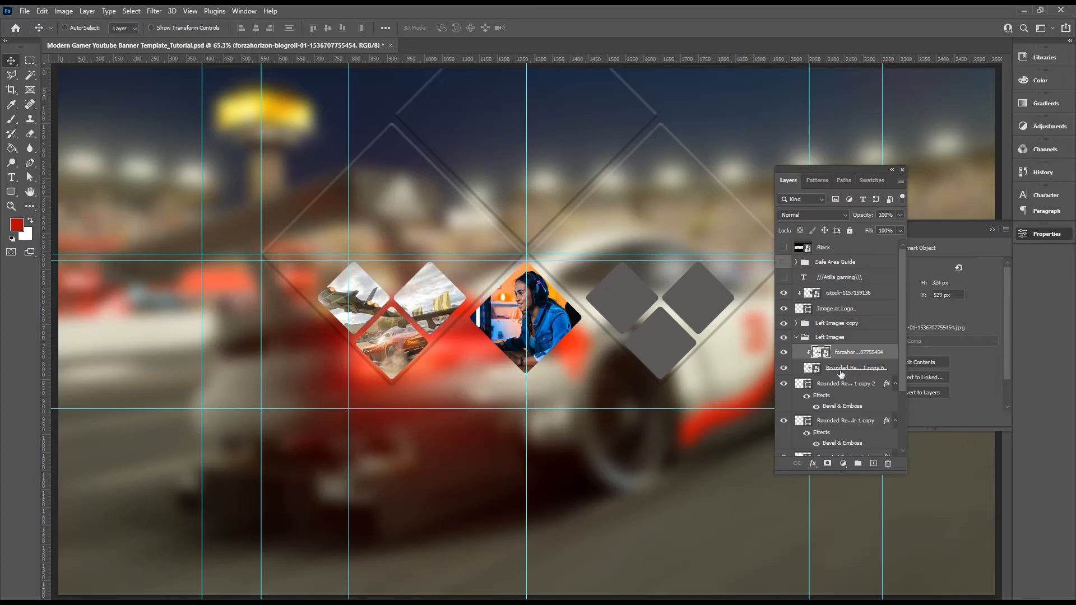
- Convert the three gray diamond layers in the Left Images copy group into one smart object
click(798, 338)
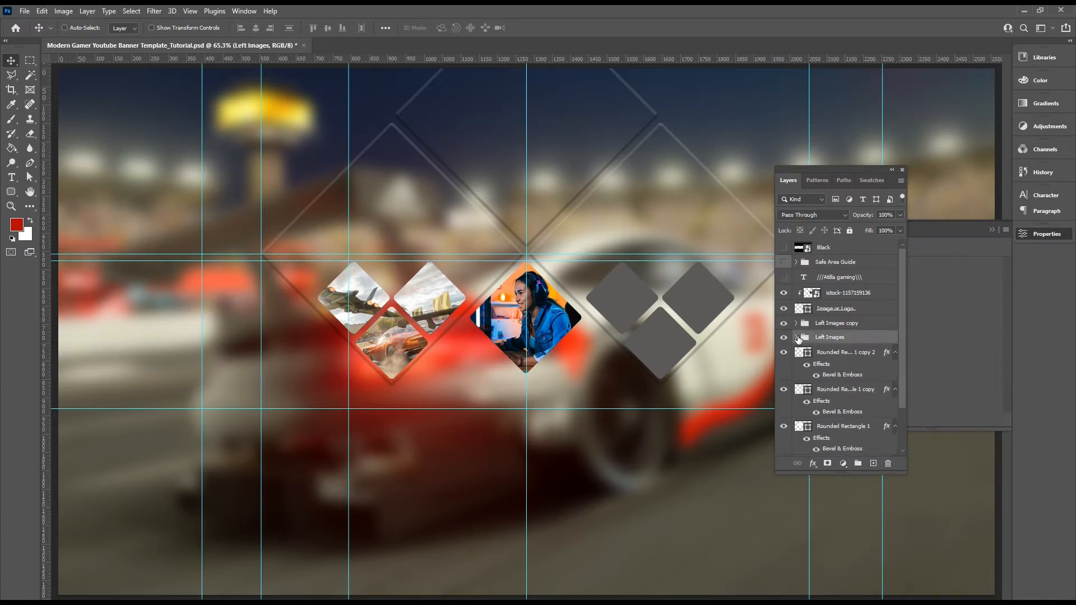
click(795, 323)
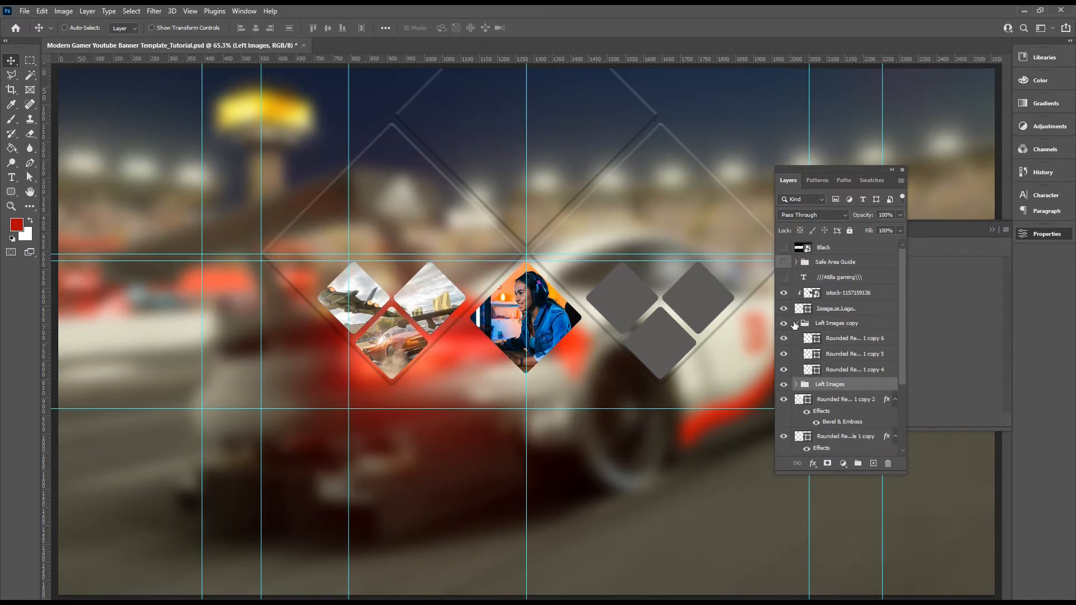
click(835, 339)
shift+click(843, 369)
right_click(843, 369)
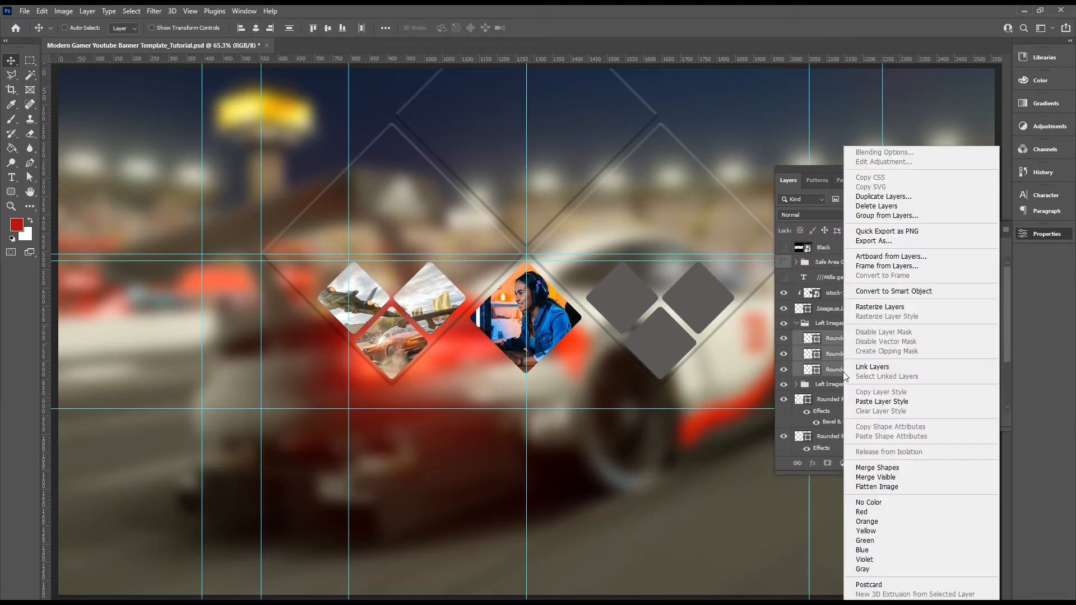
click(900, 292)
- Place the embedded image 3090 above the new smart object and clip it to the right-hand diamonds
double_click(391, 303)
key(Return)
alt+click(840, 346)
- Scale down the clipped 3090 photo and position it to fill the three right-hand diamonds
click(42, 11)
click(224, 282)
drag(307, 550, 481, 377)
drag(480, 111, 589, 264)
drag(665, 314, 645, 318)
drag(724, 243, 739, 234)
key(Return)
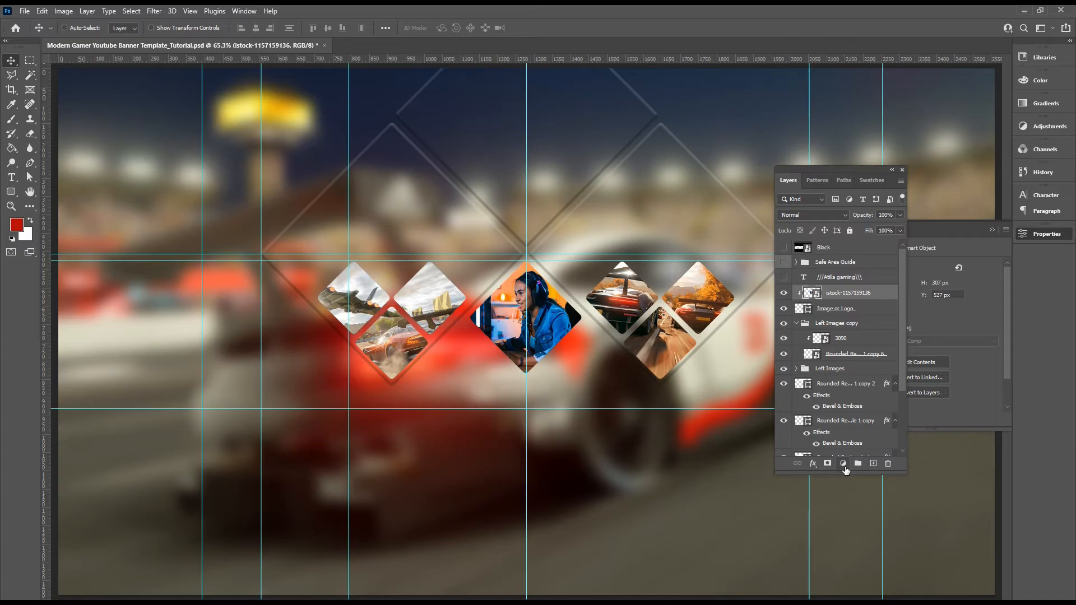
click(845, 465)
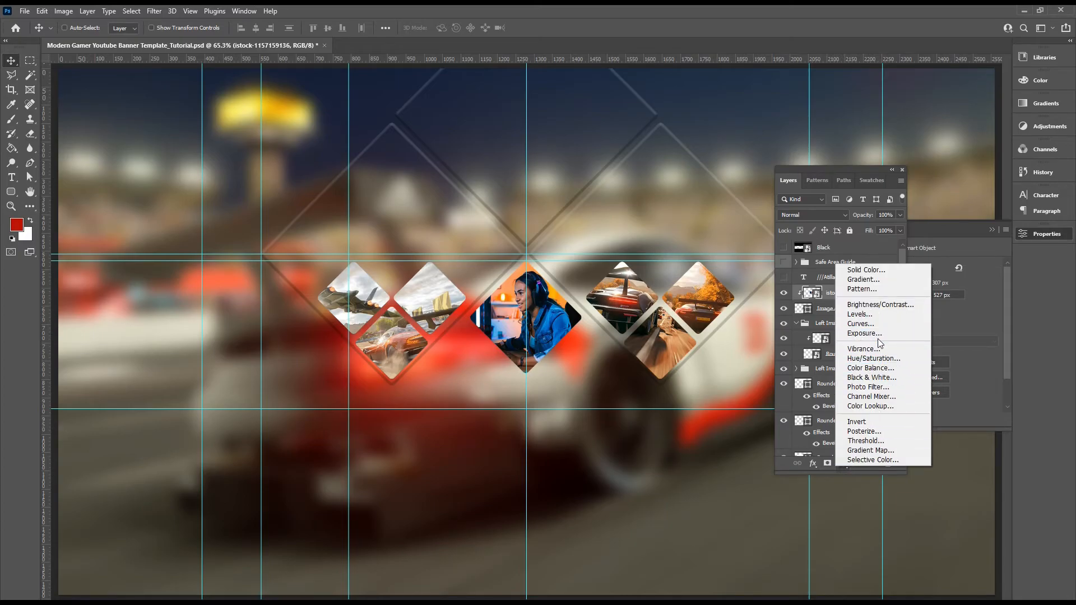
click(867, 318)
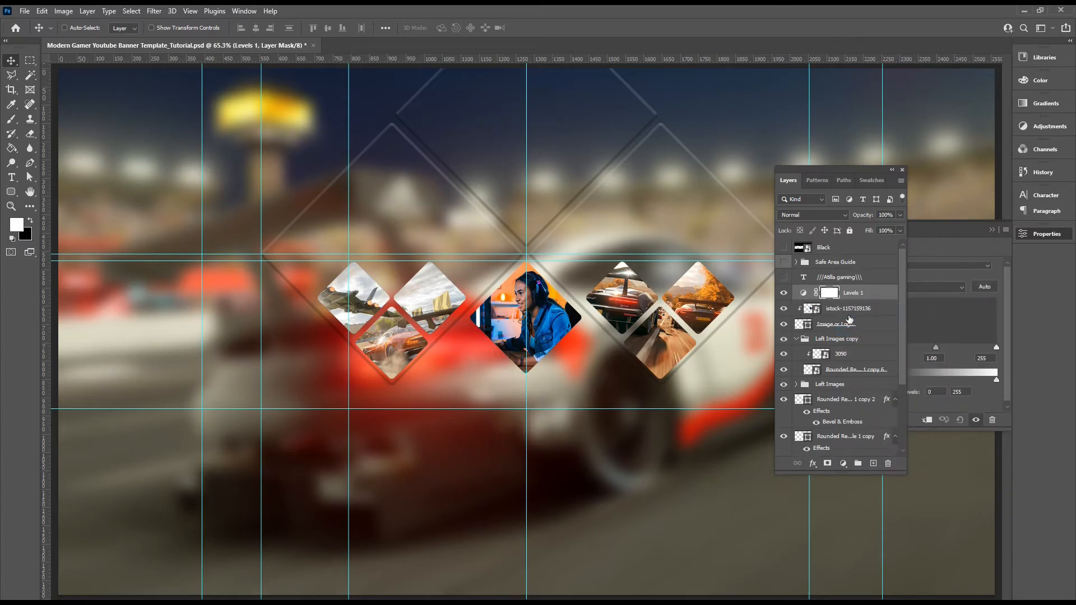
drag(937, 229, 786, 296)
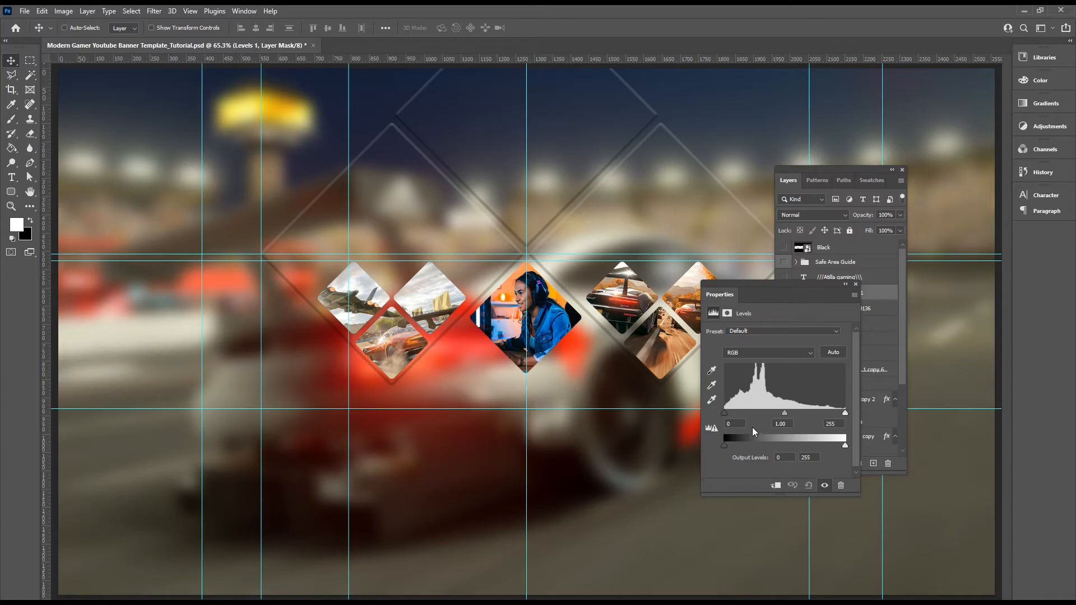
drag(725, 414, 734, 418)
drag(844, 415, 785, 417)
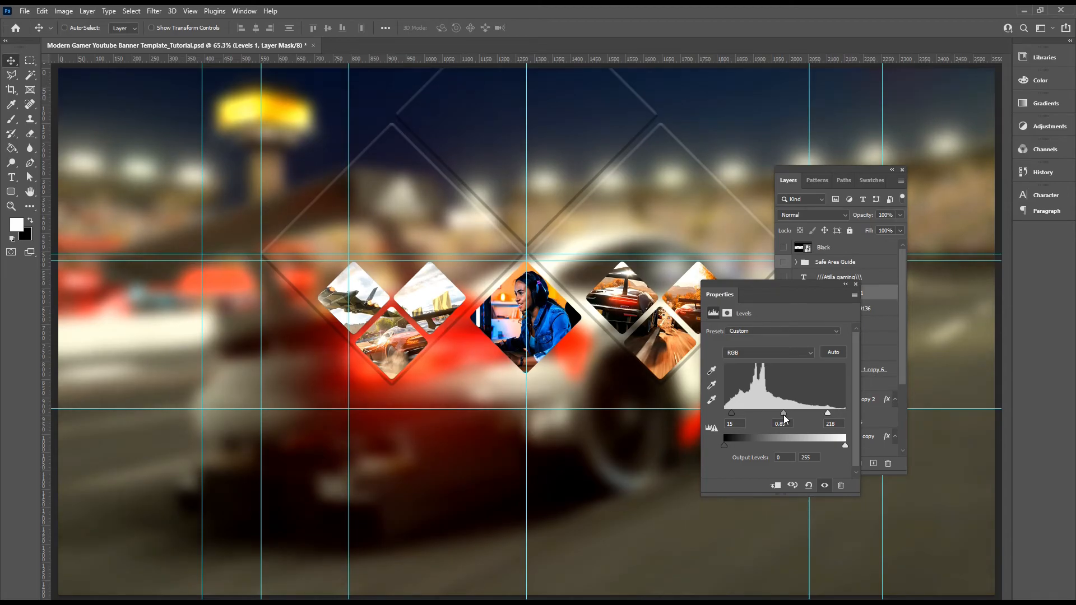
drag(784, 418, 784, 418)
- Collapse the floating Properties and Layers panels and dock them with the other collapsed panels to clear the canvas
drag(787, 284, 916, 298)
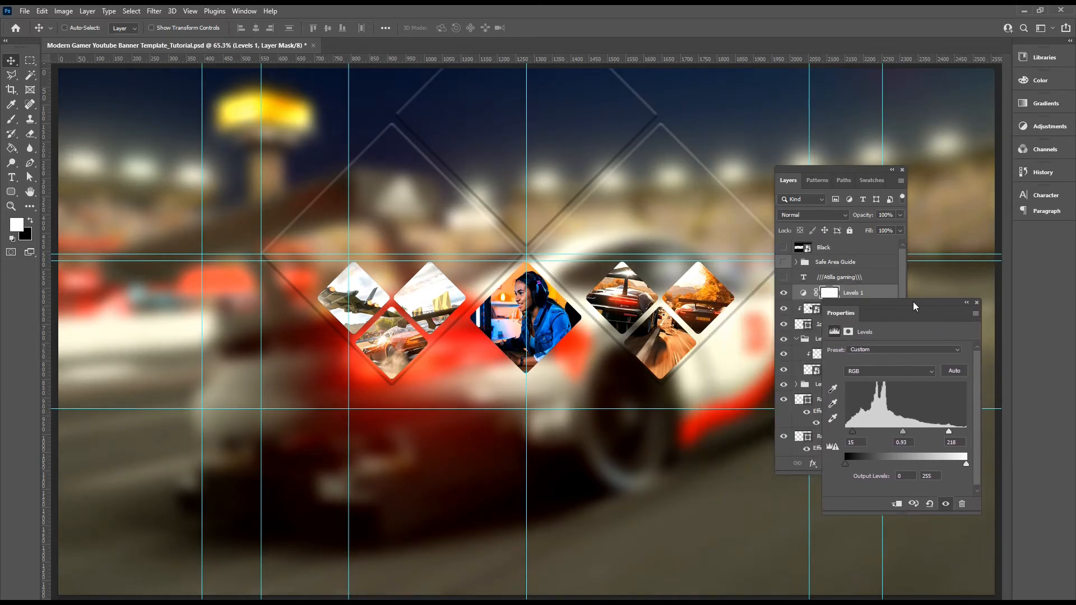
click(892, 169)
drag(907, 296, 1042, 227)
drag(802, 168, 1042, 251)
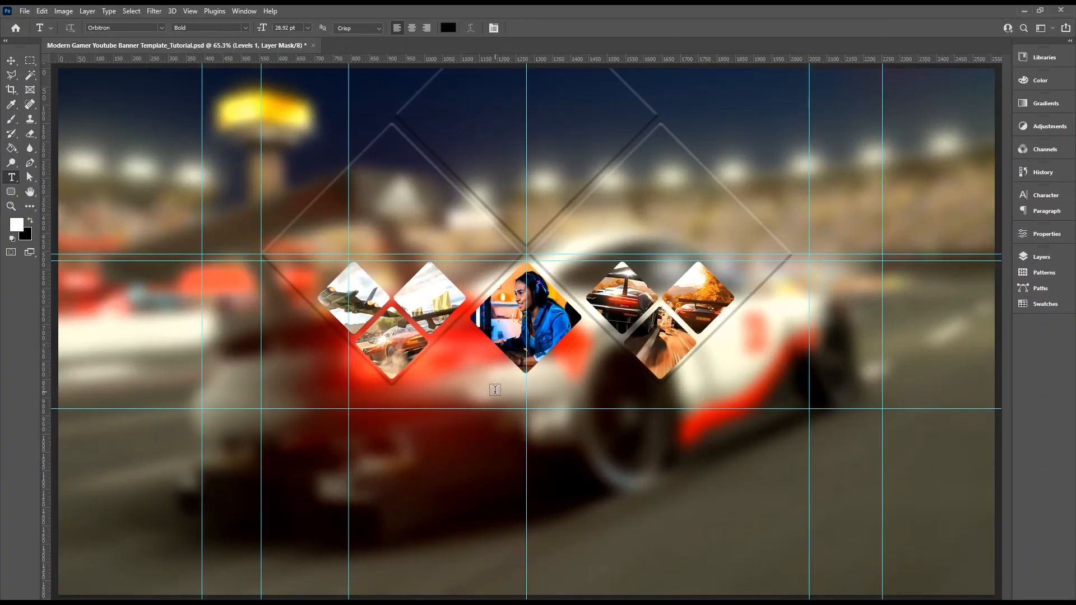
- Add the text "MY GAMER CHANNEL" in Orbitron Bold, 28.92 pt, and center it beneath the middle diamond
click(495, 390)
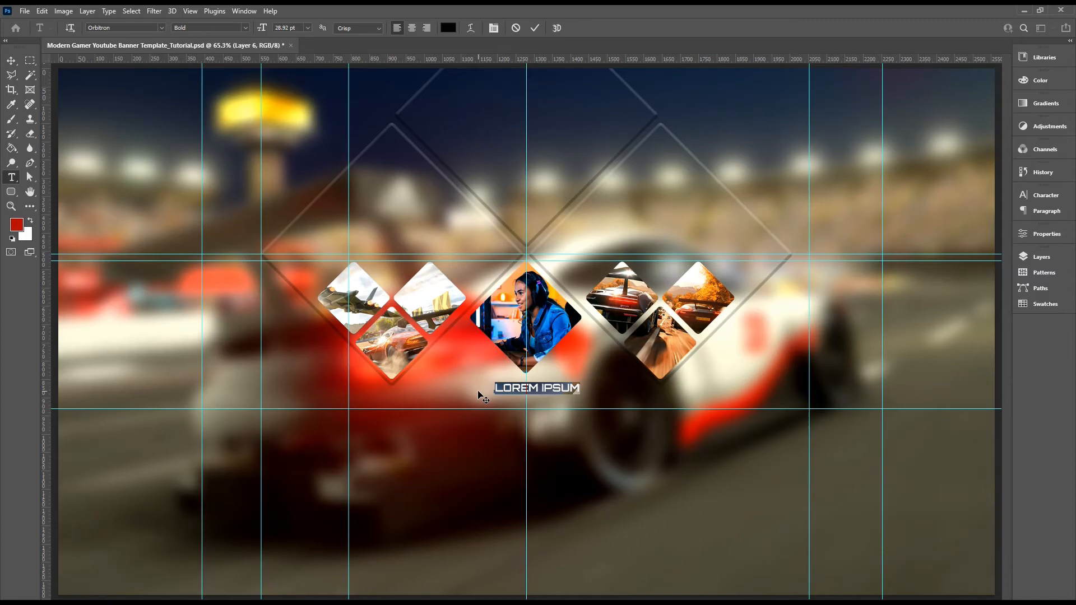
text(GAMER)
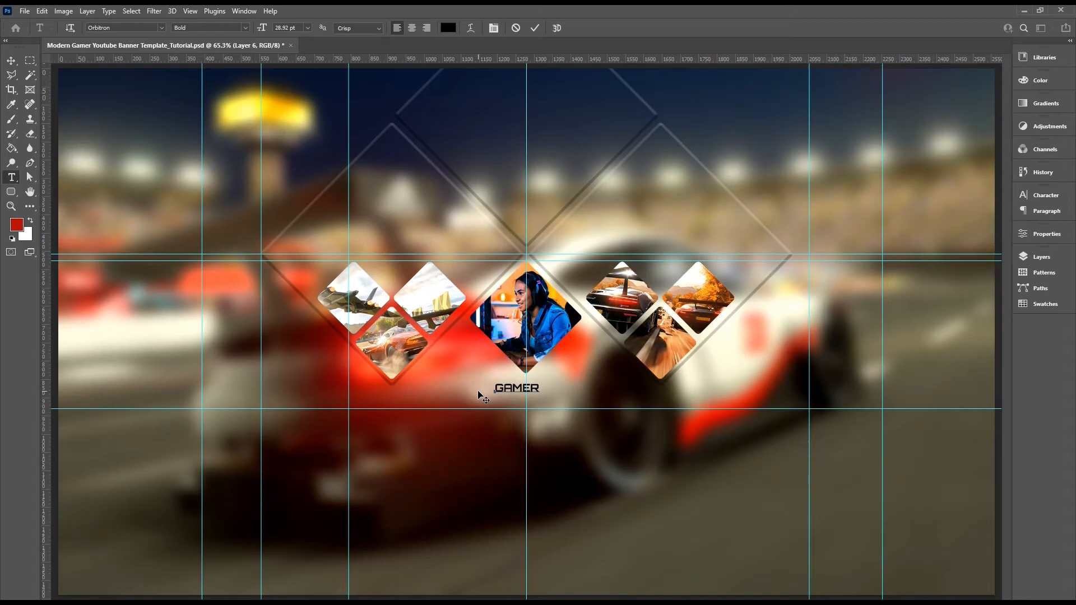
text( CHANNEL)
click(496, 388)
text(MY)
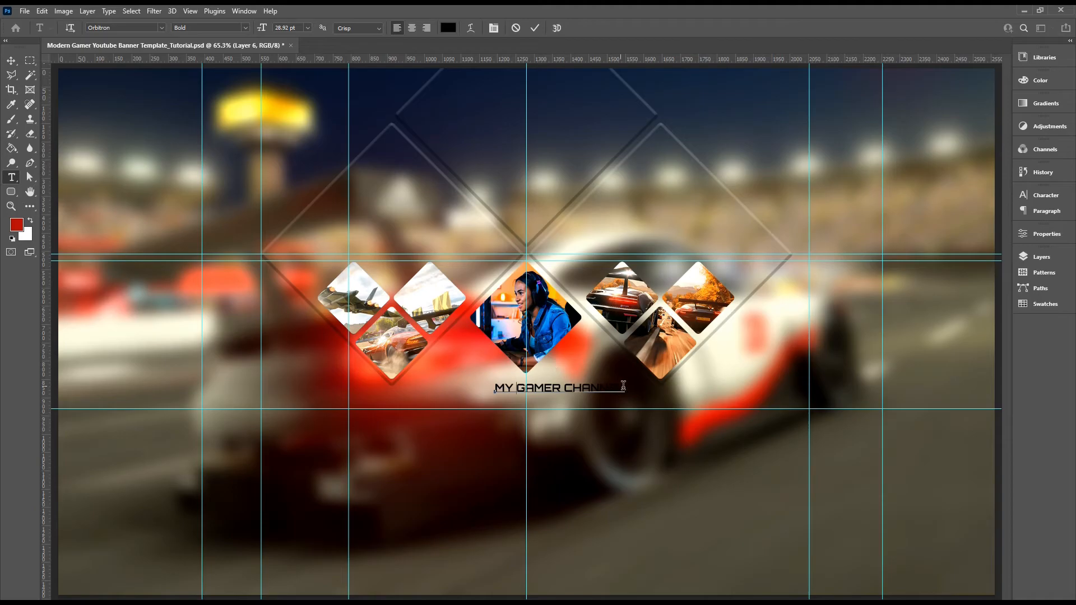
drag(630, 390, 493, 380)
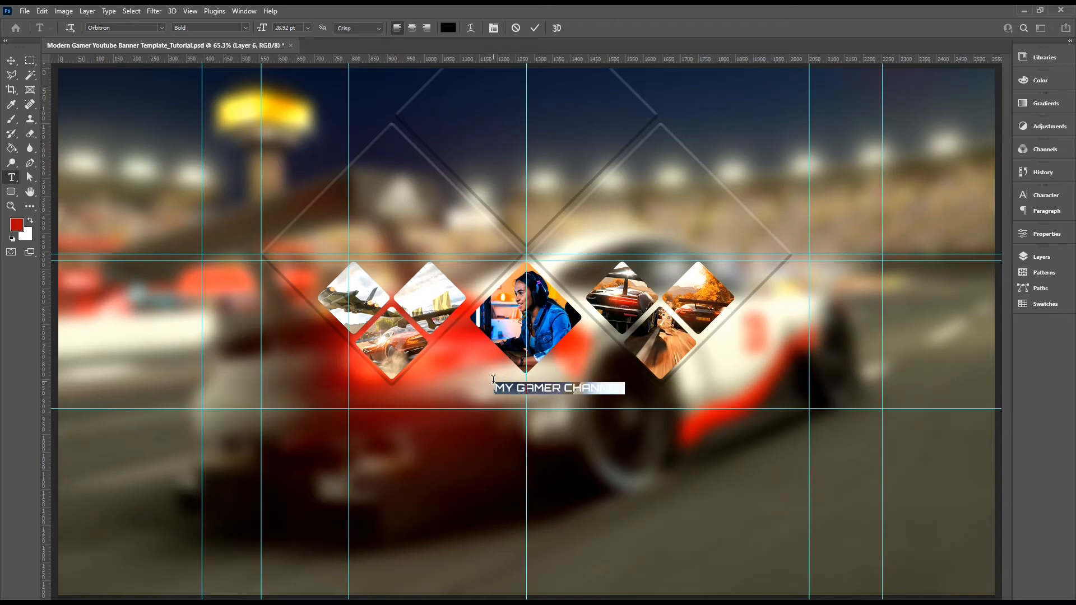
click(11, 60)
drag(577, 390, 543, 390)
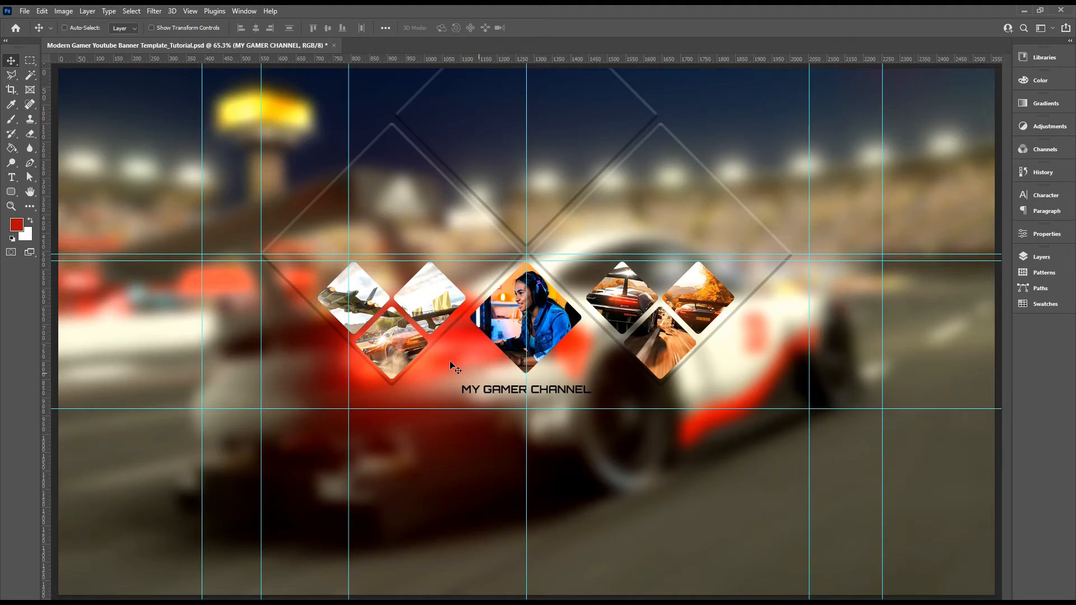
- Extend the channel title to "///MY GAMER CHANNEL\\\" and recenter it beneath the middle diamond
click(11, 177)
click(463, 387)
text(///)
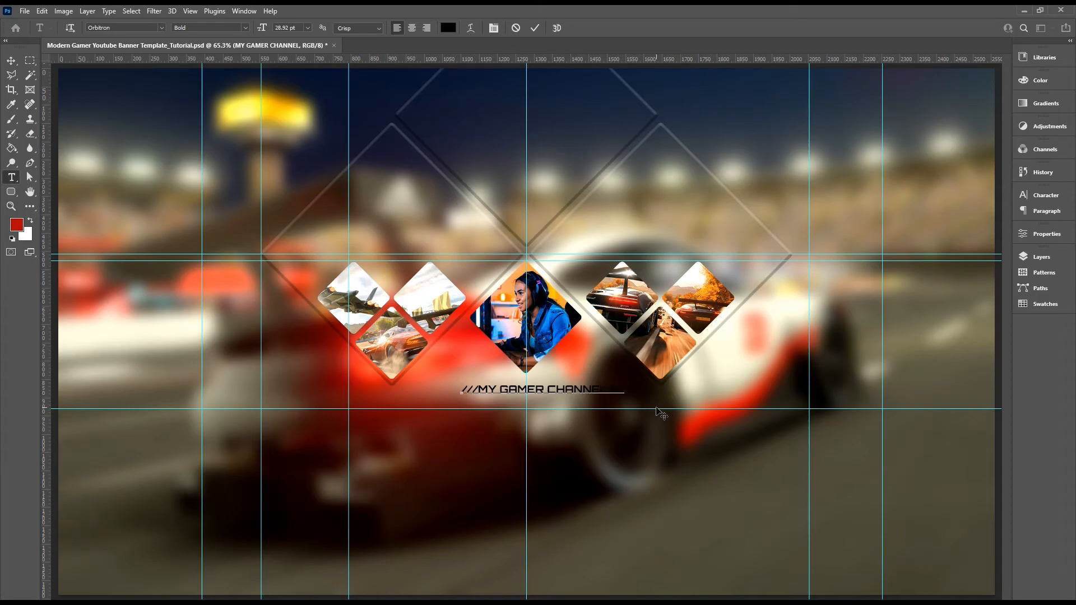
click(11, 60)
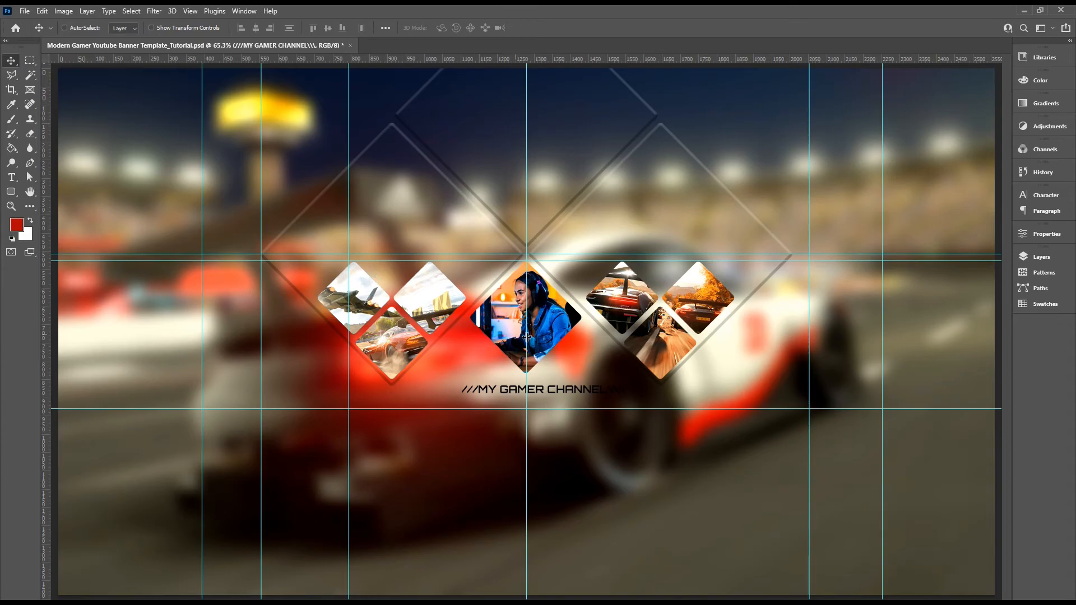
drag(586, 394, 553, 391)
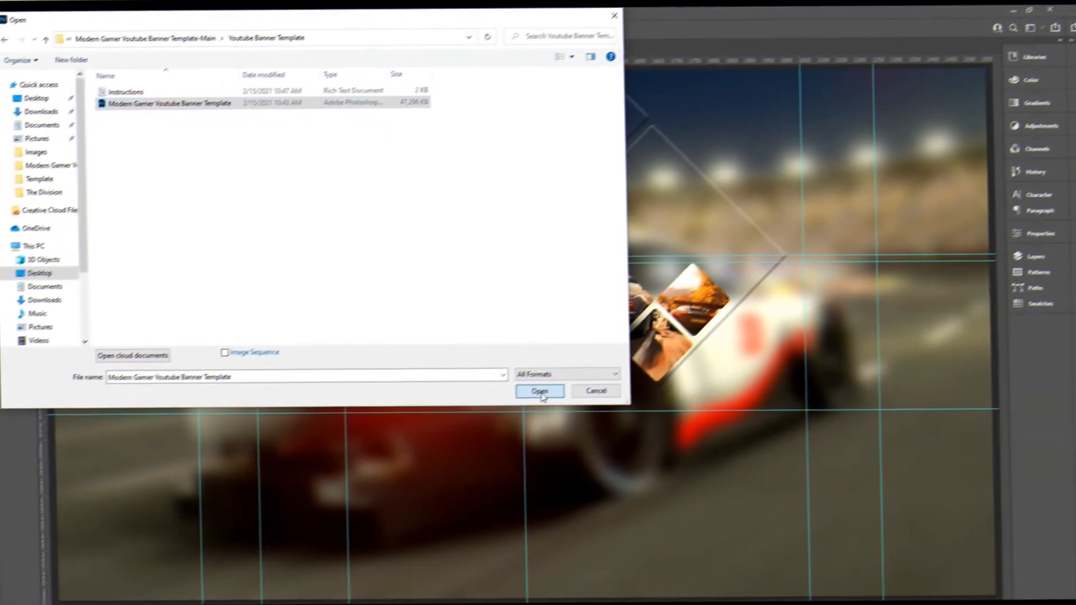
- Open the finished Modern Gamer Youtube Banner Template file and show its layer list
click(539, 392)
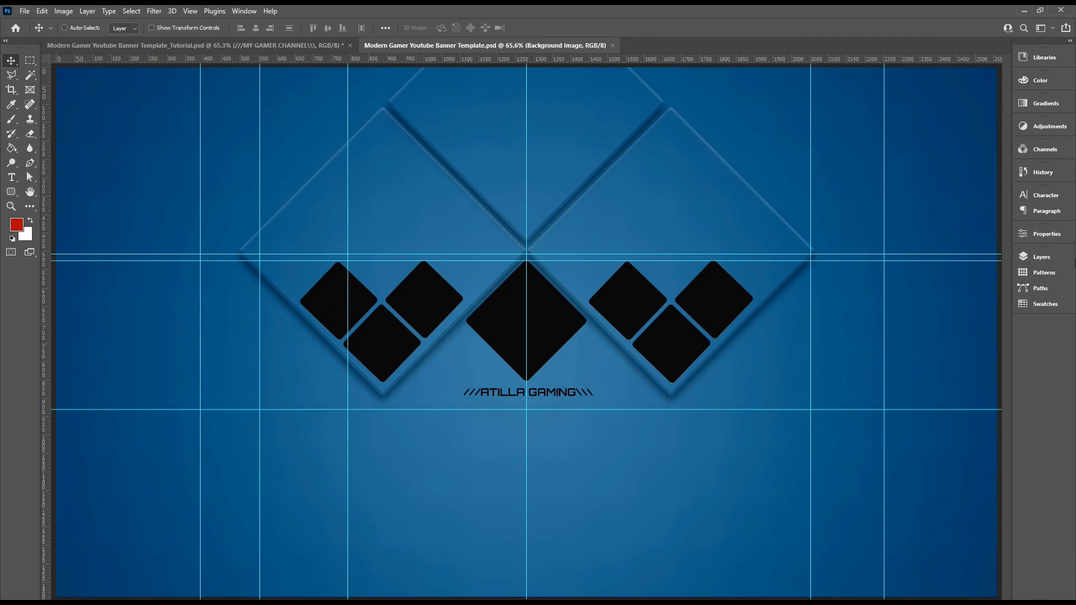
click(1040, 259)
click(1039, 259)
click(1044, 260)
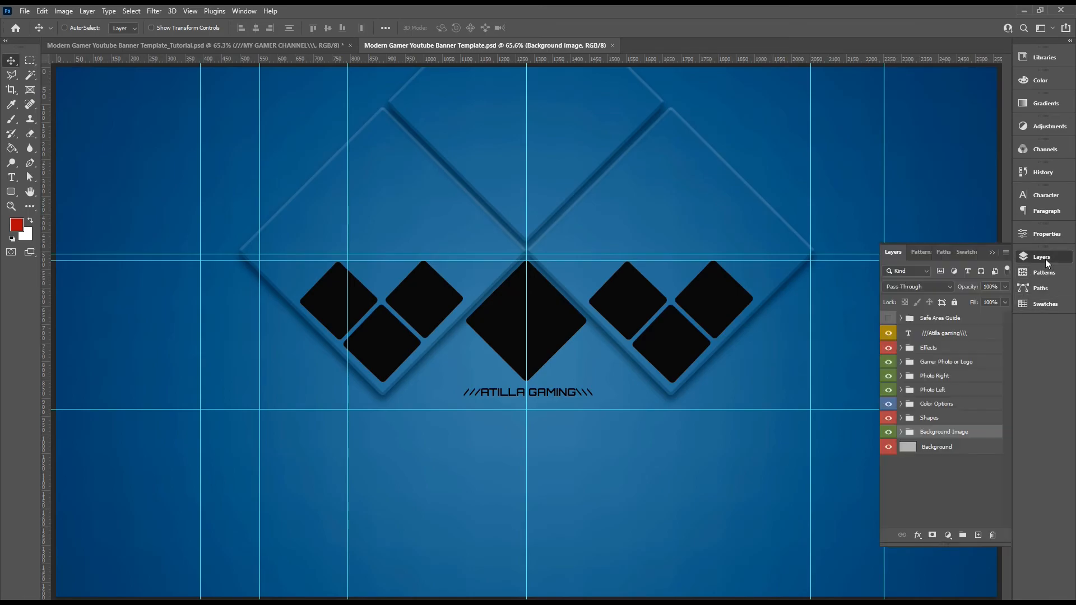
- Open the Background Image group's smart object for editing and place the UxC9FXNpQoaVwZthXHdmtA race car image in it
click(901, 432)
double_click(918, 463)
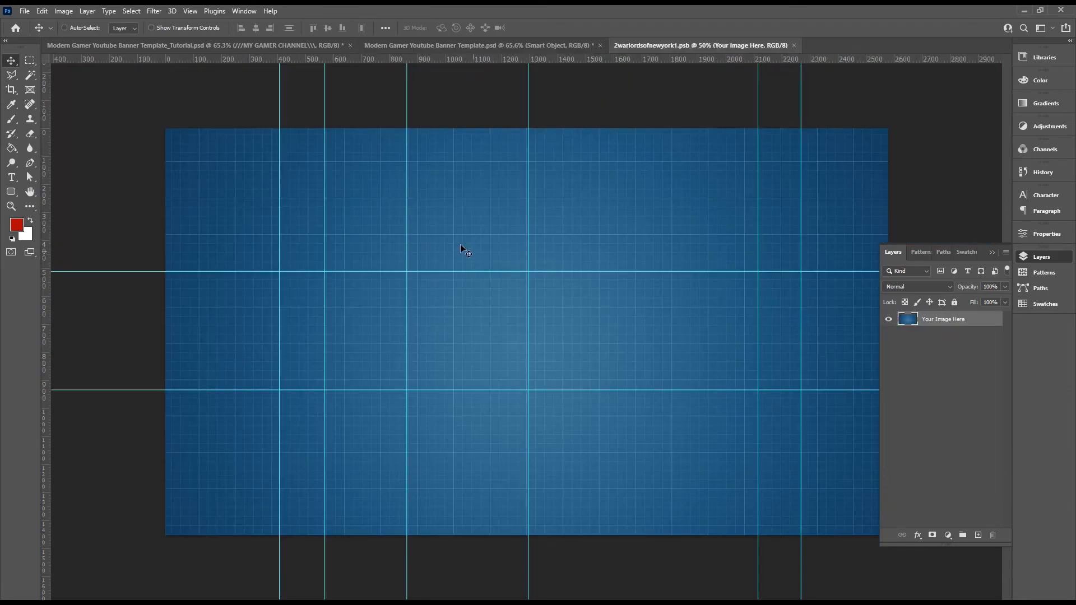
click(27, 12)
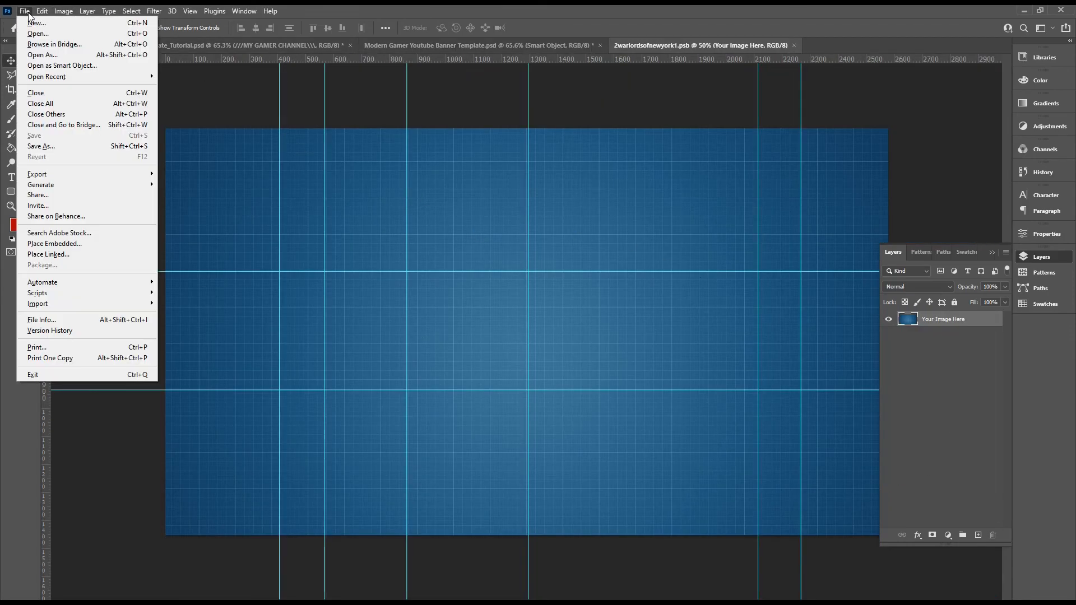
click(81, 244)
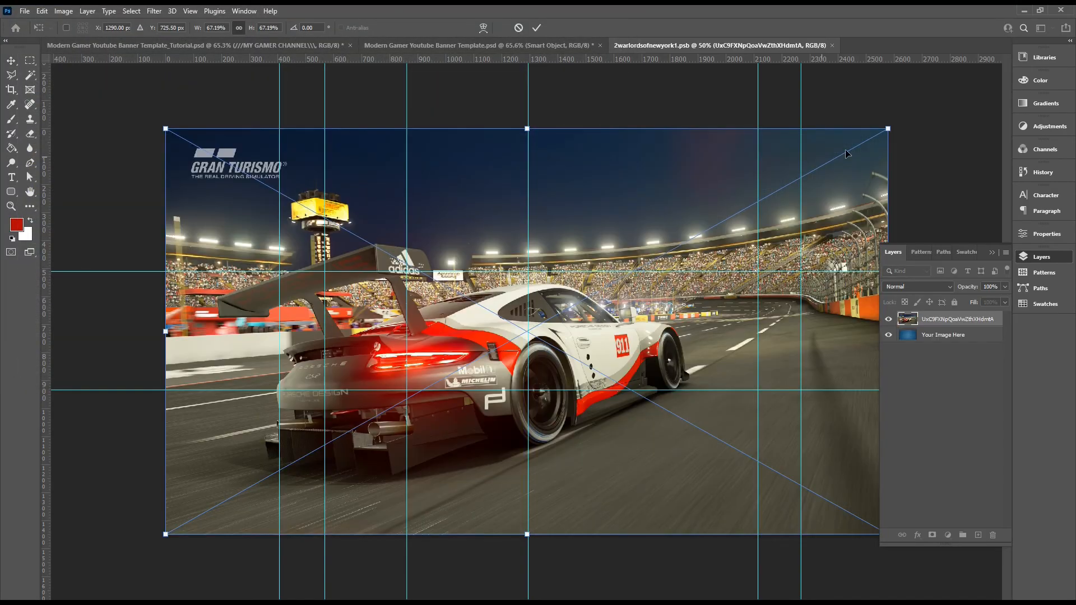
- Enlarge the race car image to about 94%, reposition it to cover the canvas, and save and close the smart object
drag(888, 130, 1048, 38)
drag(318, 396, 368, 368)
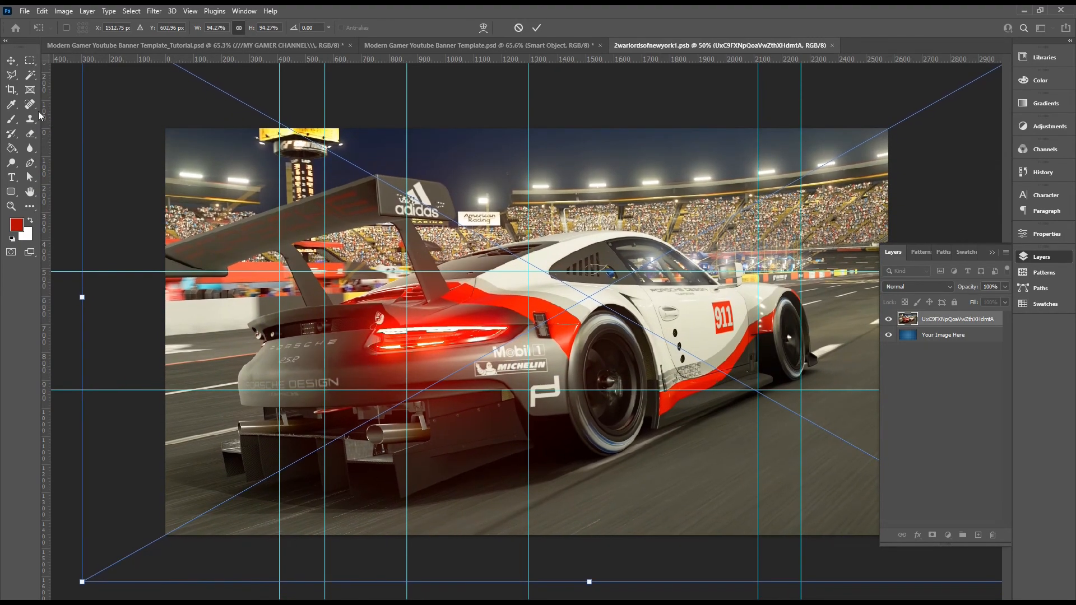
click(12, 63)
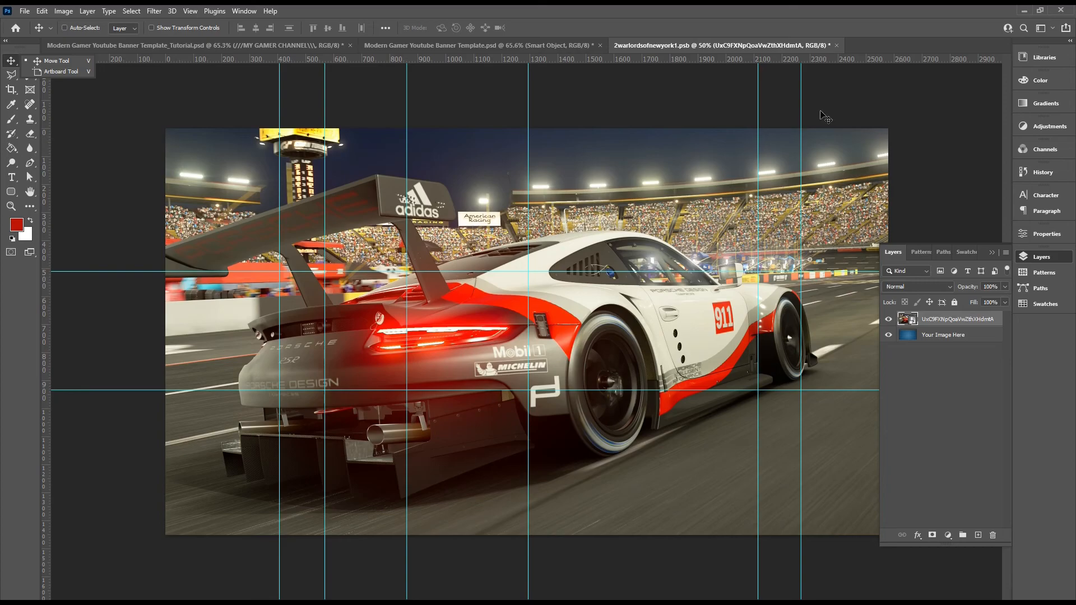
click(839, 51)
click(494, 236)
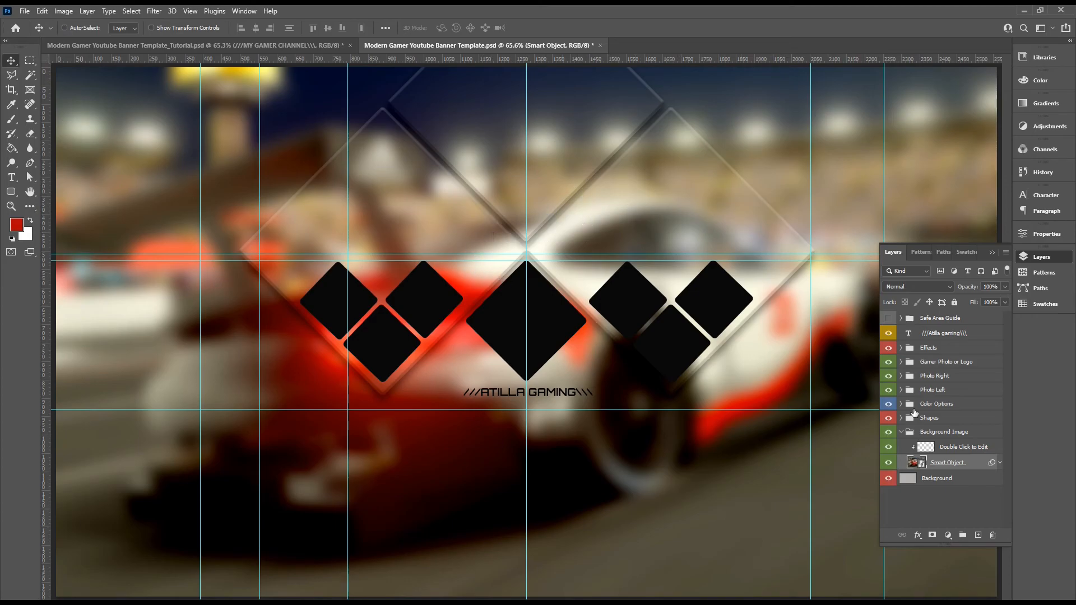
- Check the background smart object's Gaussian Blur filter settings and toggle the Gamer Photo or Logo group off and back on
click(1001, 464)
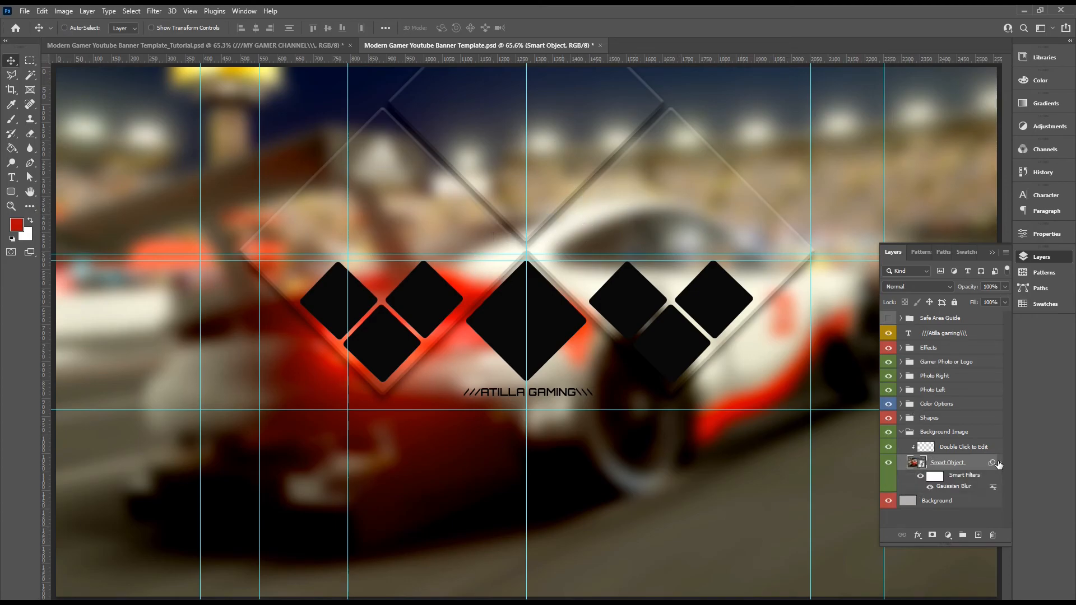
double_click(954, 487)
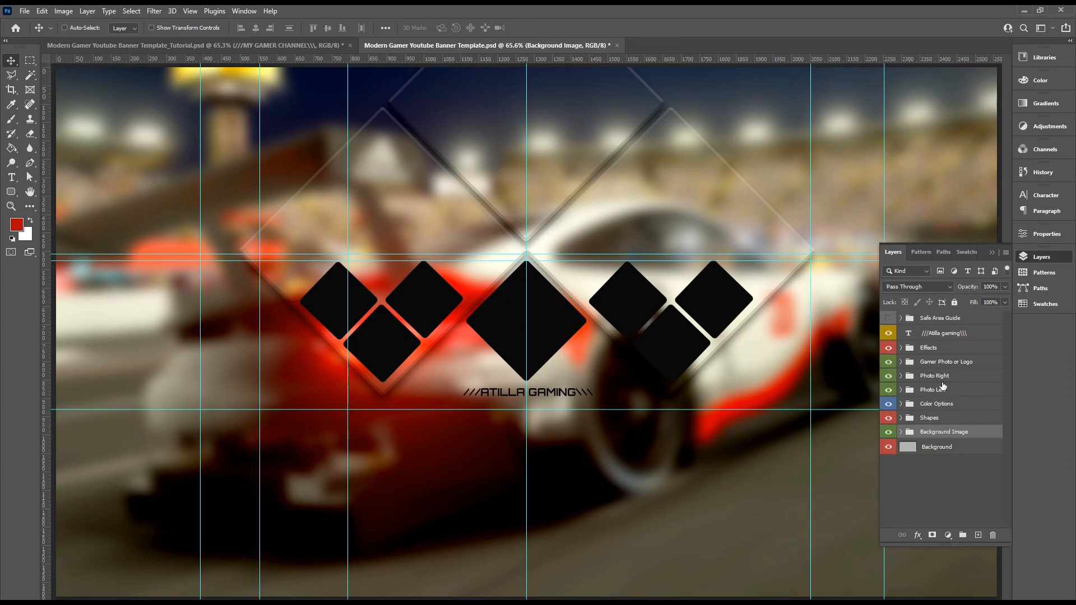
click(887, 363)
click(887, 364)
- Place the game-4479445 image above the Place Image Here layer in the Gamer Photo or Logo group
click(903, 363)
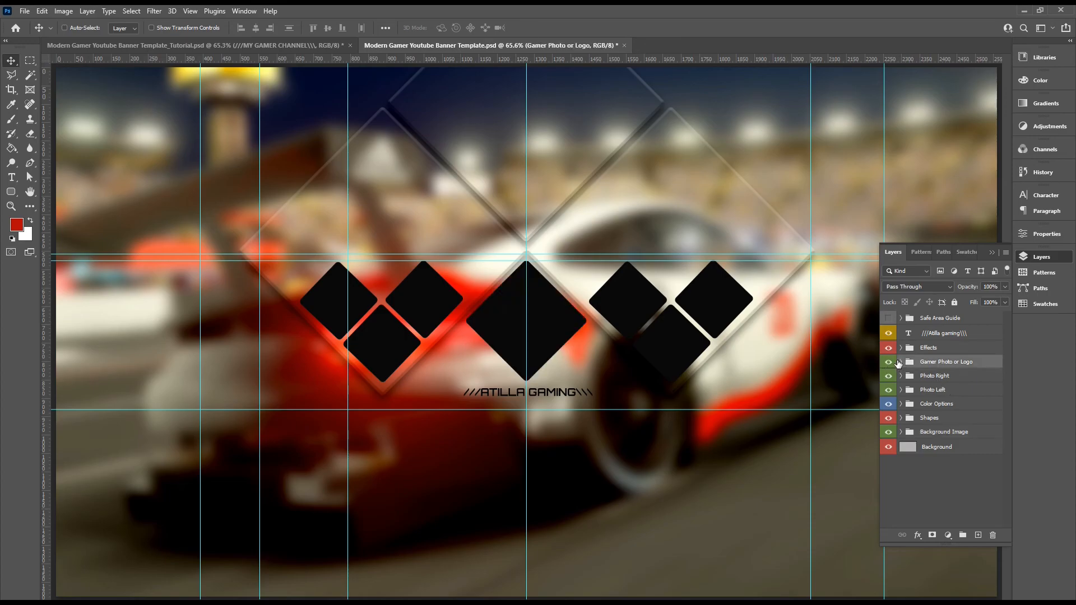
click(901, 362)
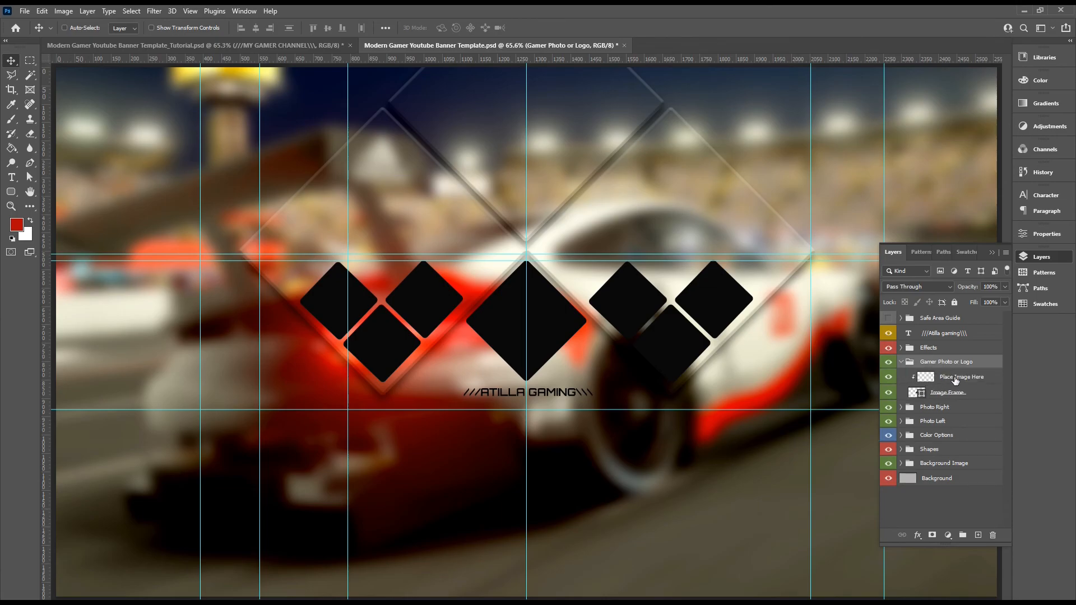
click(928, 378)
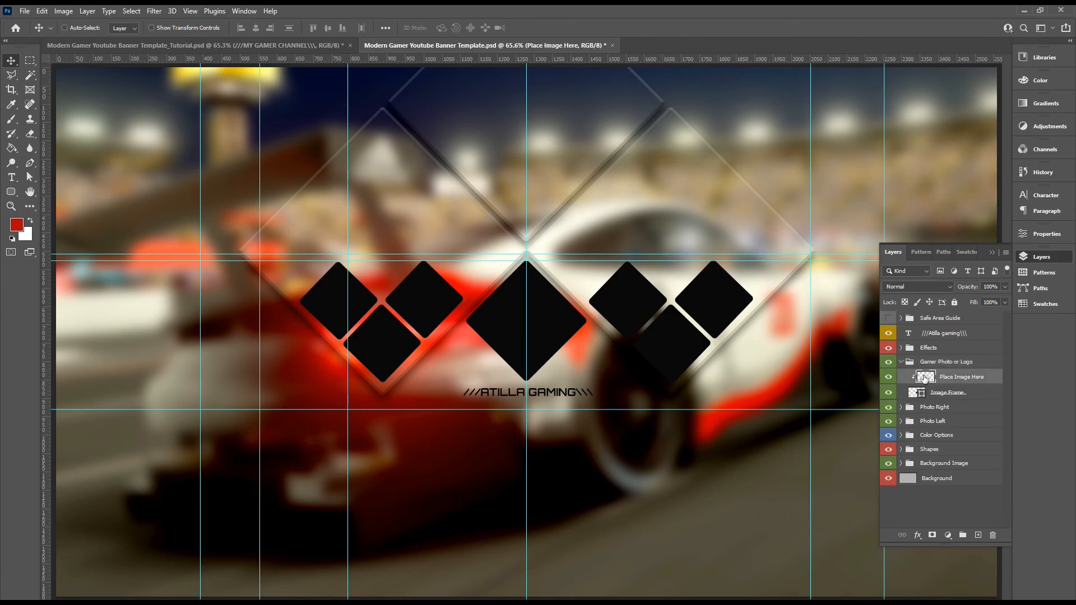
click(30, 12)
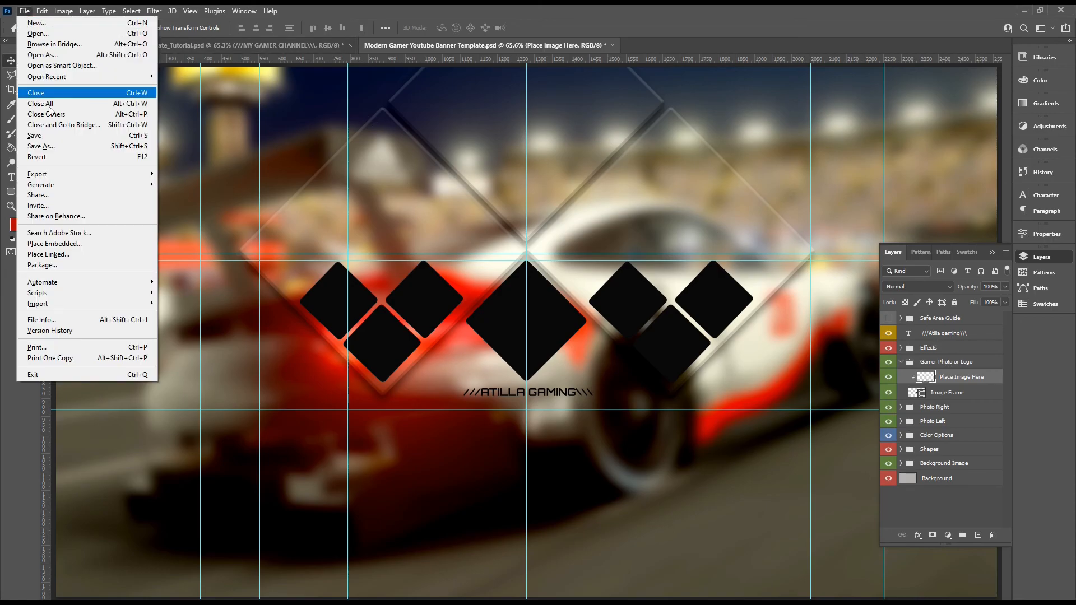
click(71, 245)
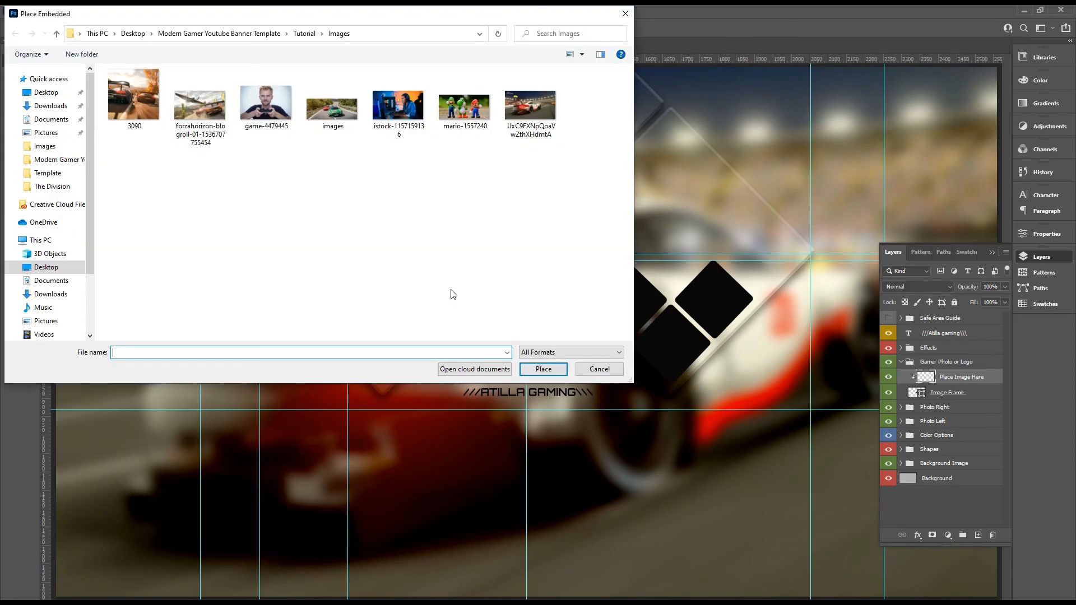
click(275, 112)
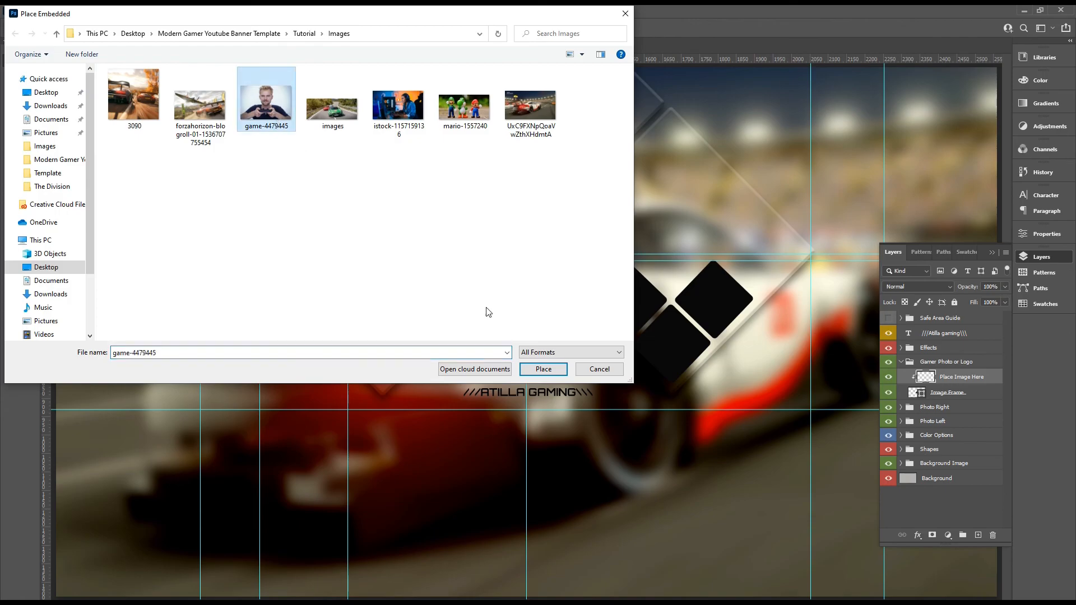
click(543, 370)
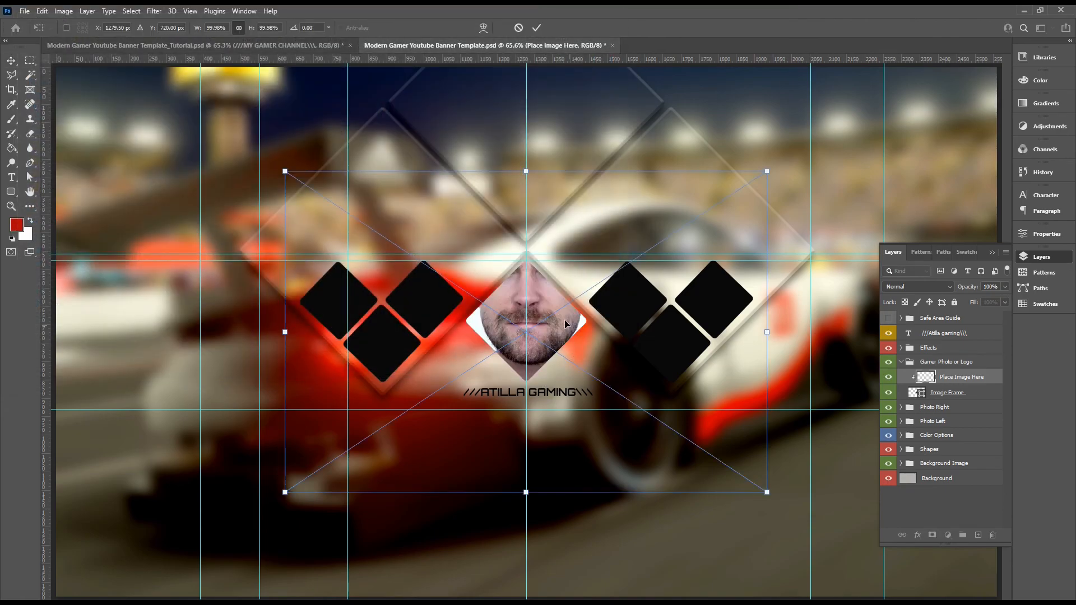
- Scale the gamer photo down to fit the middle diamond, commit it and collapse its group
drag(285, 493, 581, 295)
drag(756, 208, 570, 292)
key(Return)
click(901, 362)
- Place the 3090 image above the Place Image Here layer in the Photo Right group
click(901, 376)
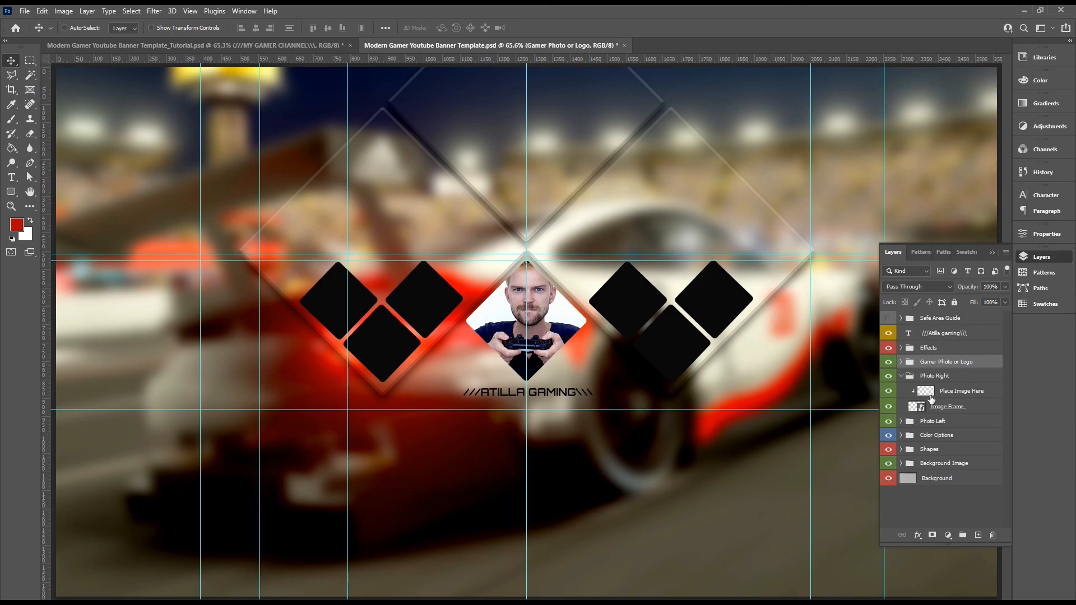
click(928, 391)
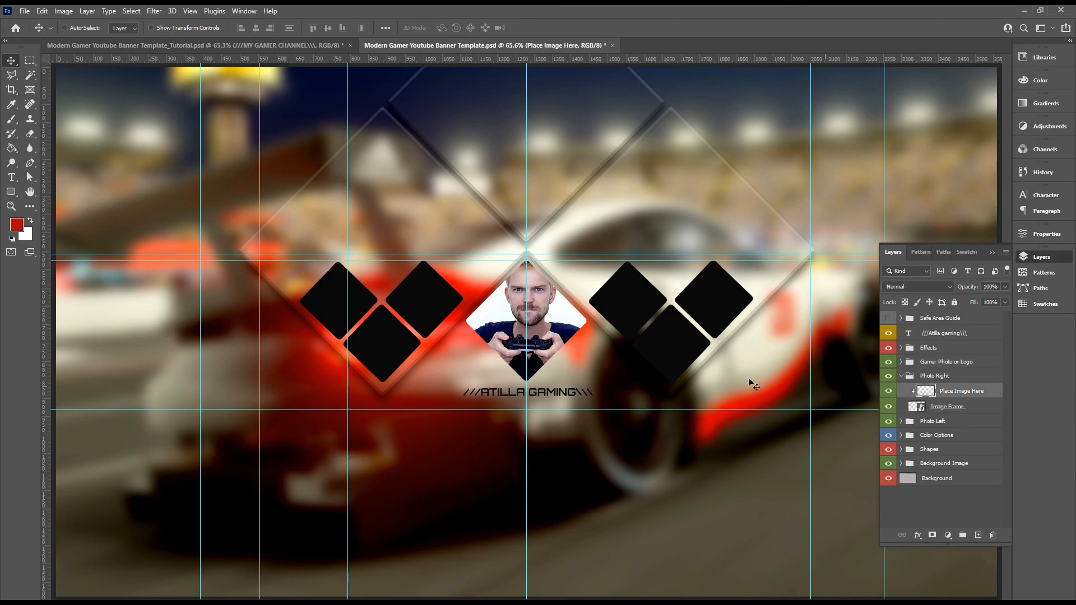
click(23, 11)
click(49, 230)
double_click(257, 234)
- Scale and position the 3090 image to cover the three right diamonds, commit it and collapse the Photo Right group
drag(305, 553, 498, 359)
drag(499, 112, 612, 224)
drag(636, 255, 622, 277)
drag(732, 381, 758, 407)
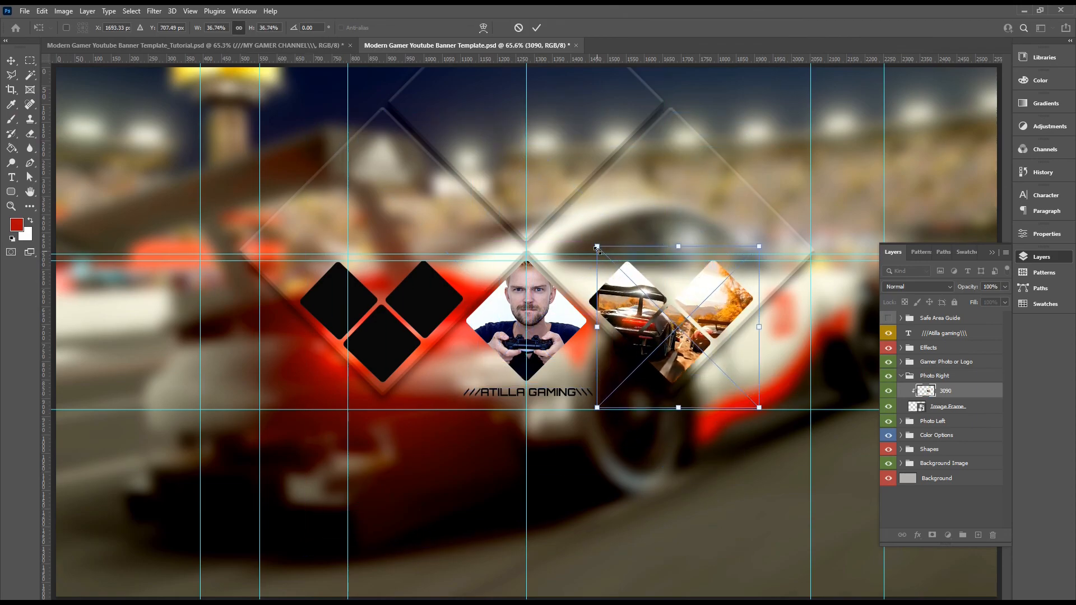
drag(598, 247, 587, 235)
key(Return)
click(901, 376)
click(901, 390)
click(924, 407)
click(24, 11)
click(88, 250)
double_click(202, 106)
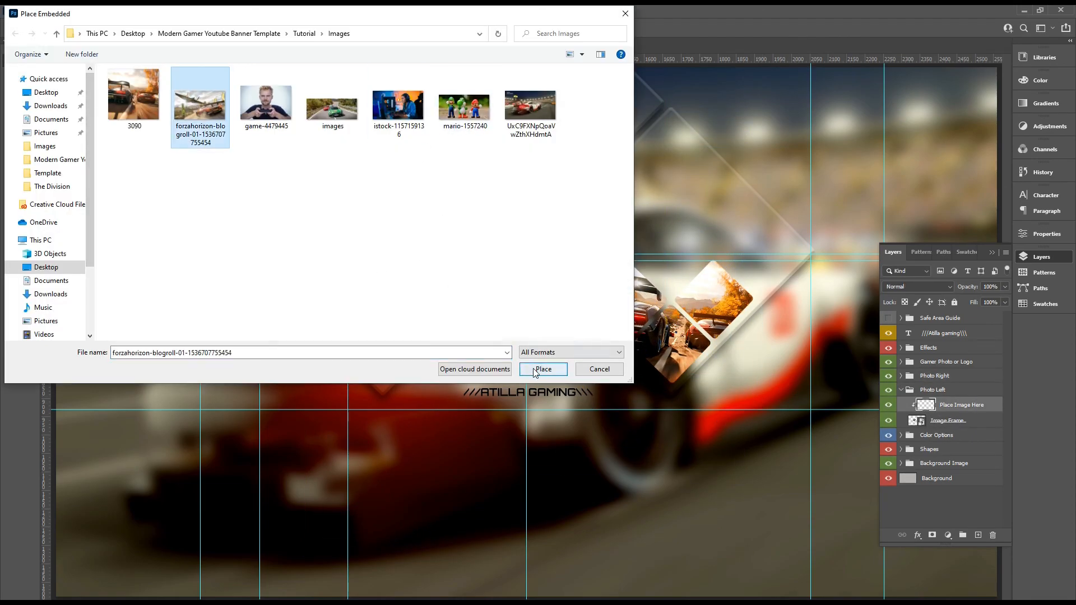
- Scale the forzahorizon image to about 48% so it covers the three left diamonds, and commit the placement
drag(761, 463, 619, 384)
drag(619, 200, 516, 257)
drag(516, 384, 512, 383)
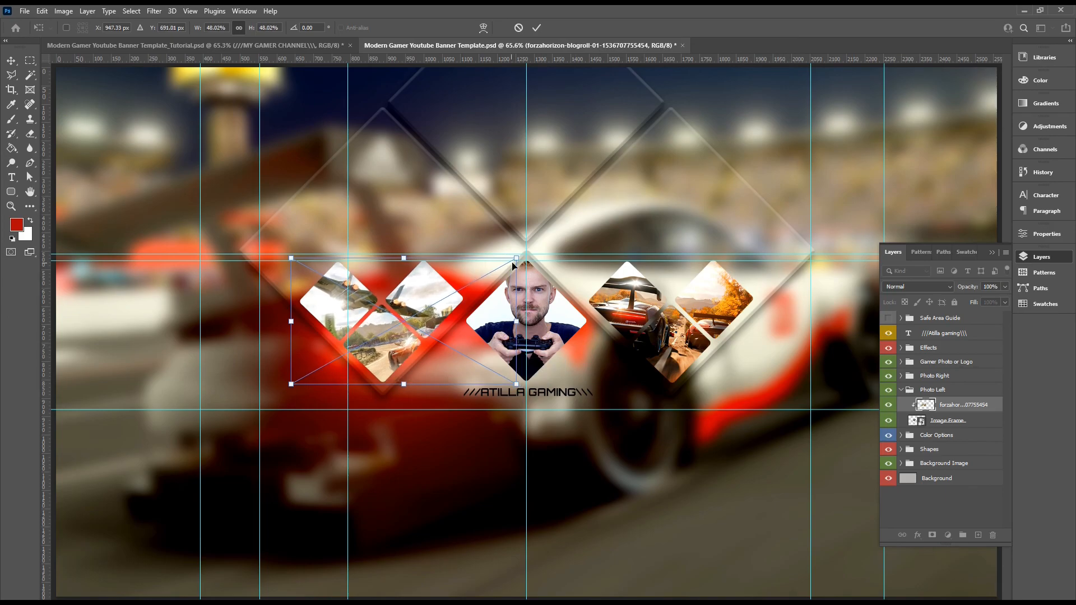
key(Return)
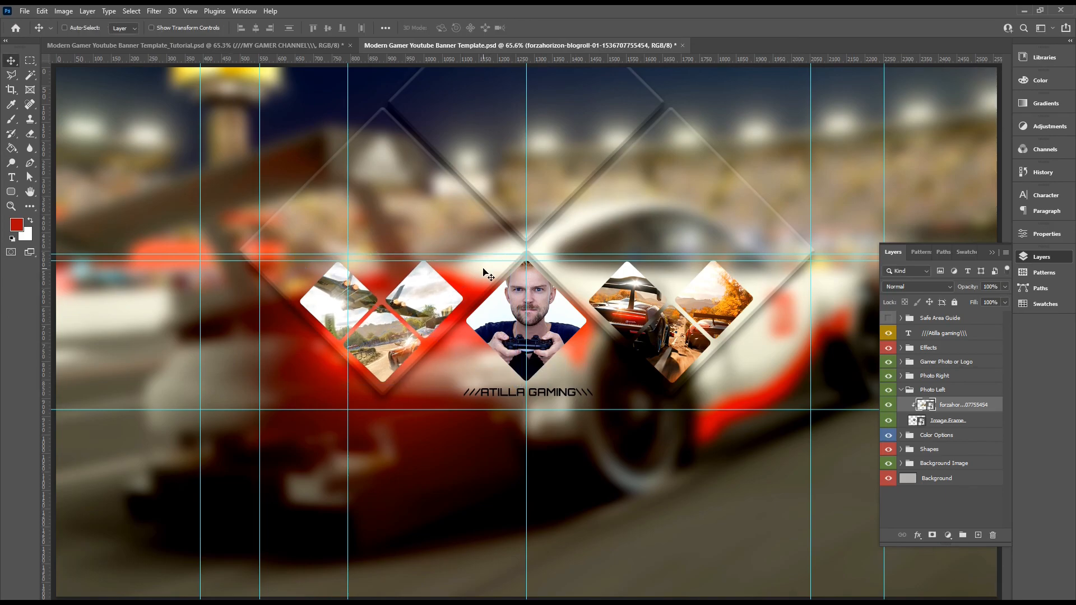